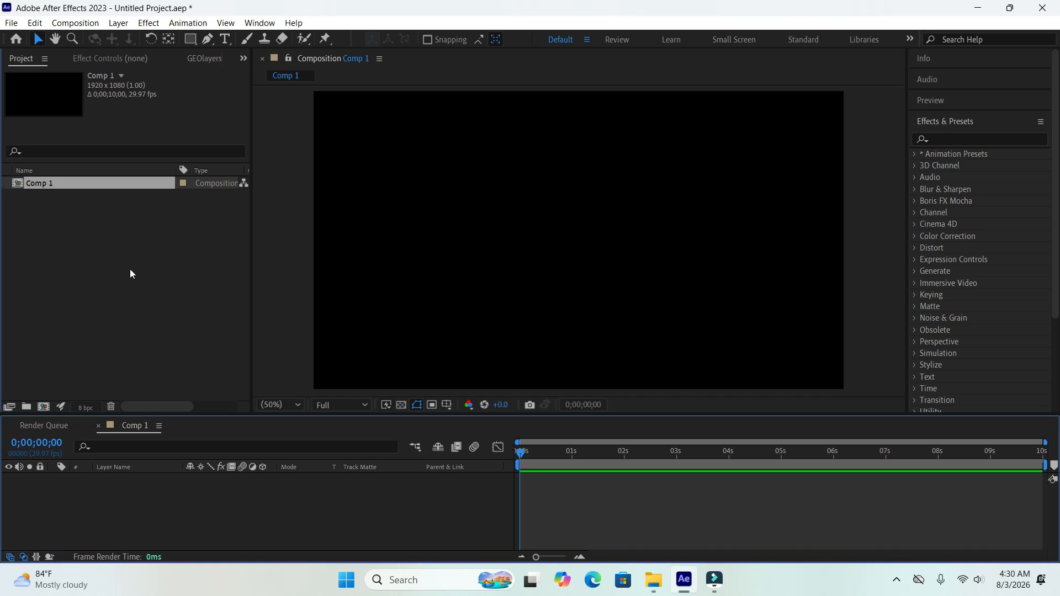
Step: Import the golden gate bridge.mp4 footage from Desktop's New folder (5) into the project
left_click(12, 23)
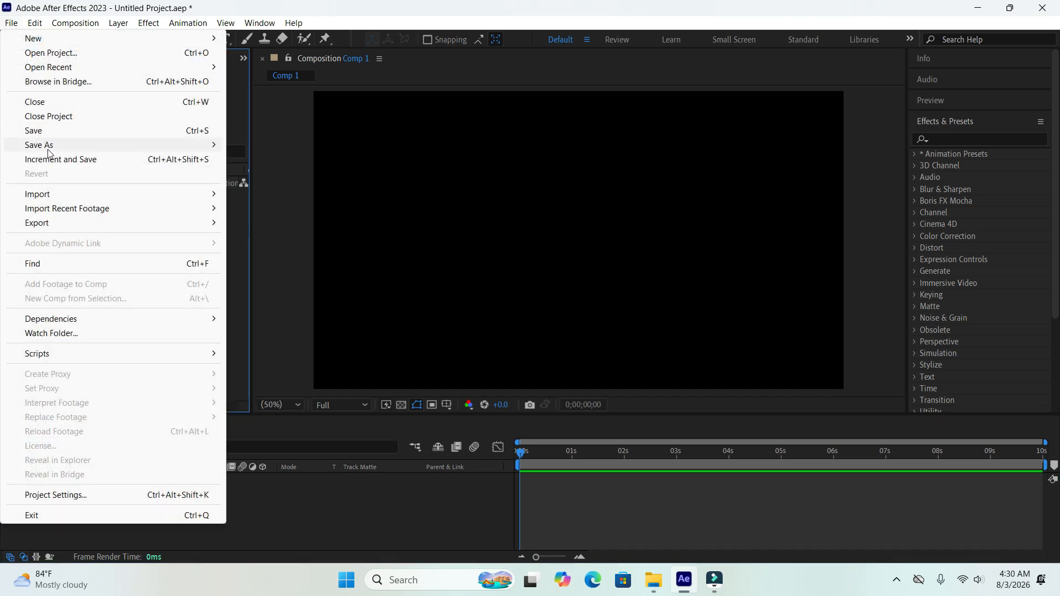
mouse_move(116, 199)
left_click(256, 196)
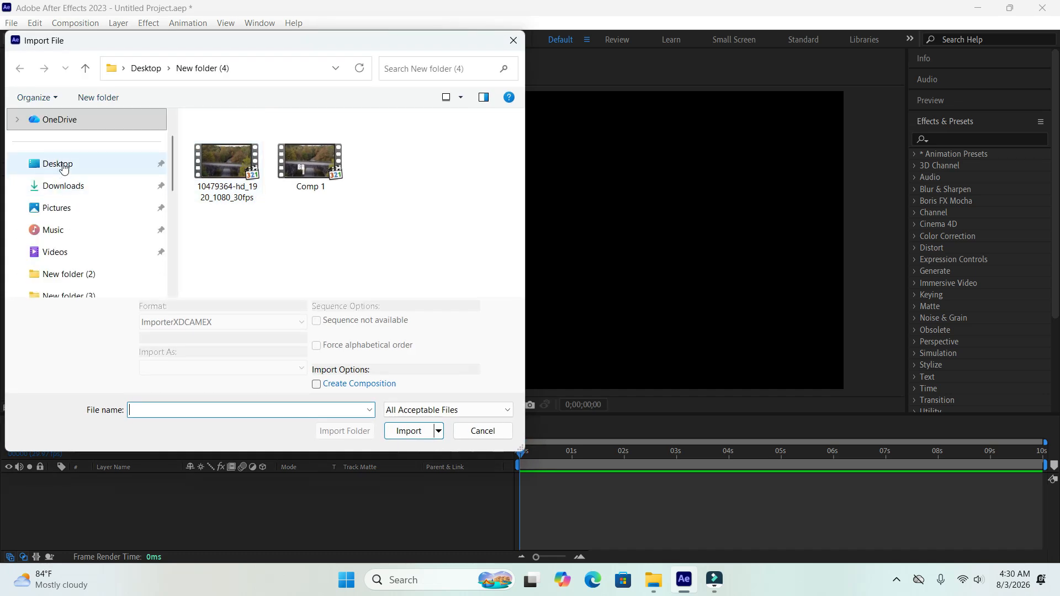
left_click(61, 165)
double_click(316, 223)
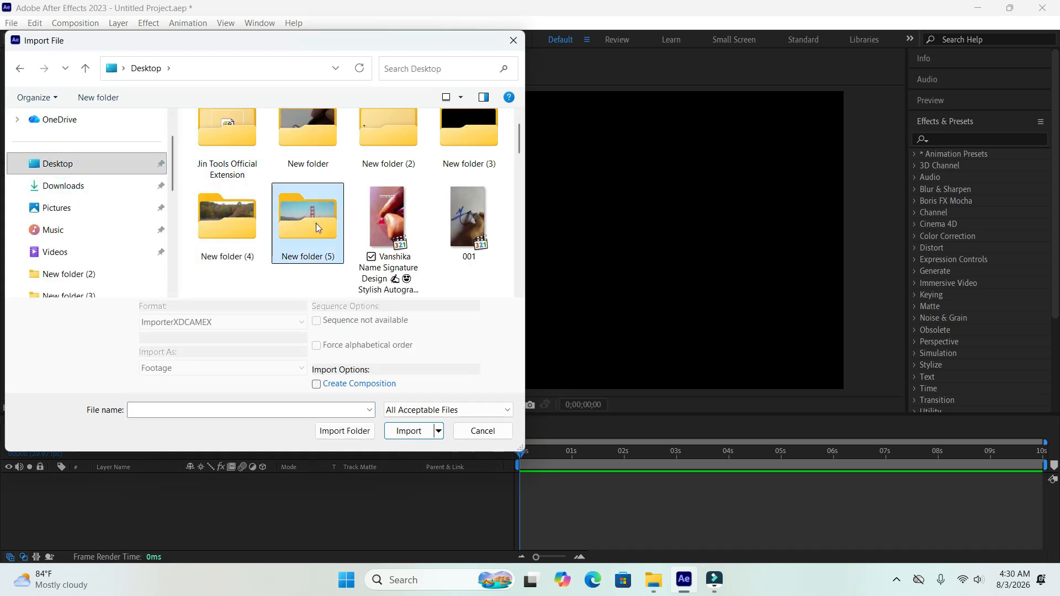
left_click(409, 430)
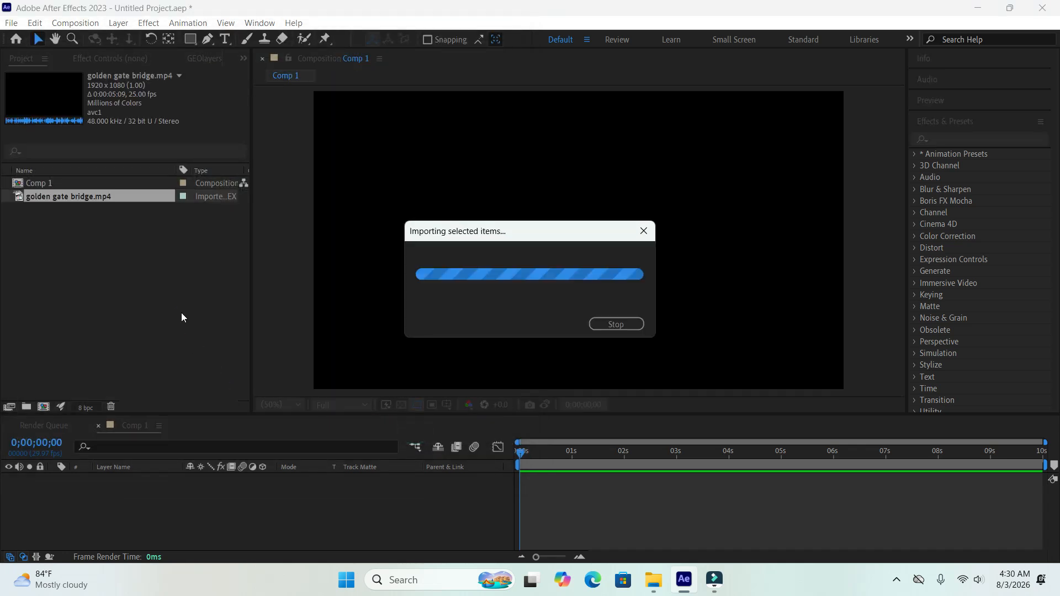
Step: Add golden gate bridge.mp4 to Comp 1 as a layer and shorten the work area to the clip's end
left_click_drag(121, 198, 210, 498)
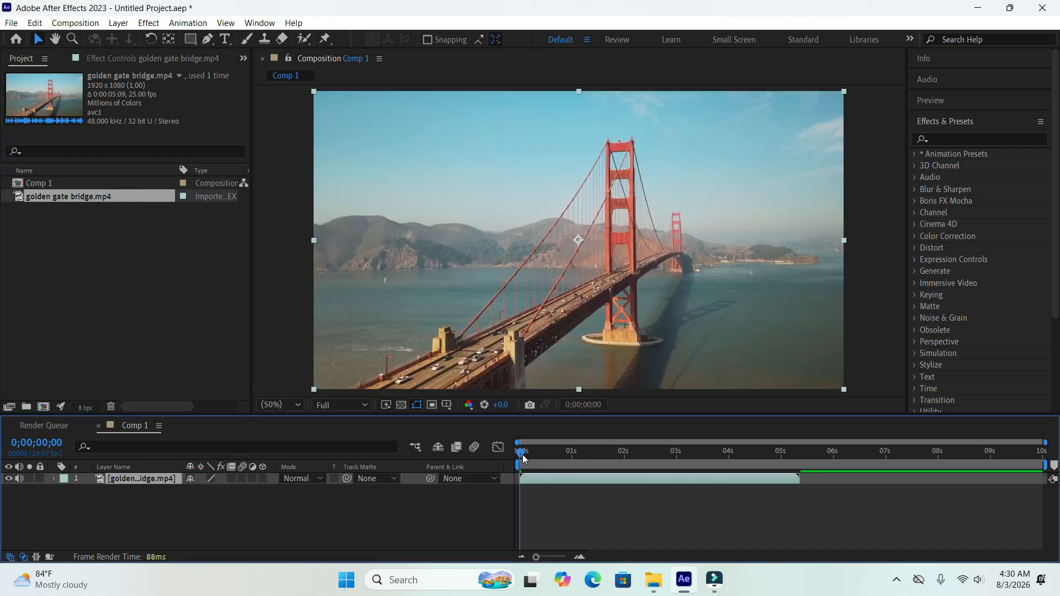
left_click_drag(1048, 464, 806, 480)
left_click(795, 455)
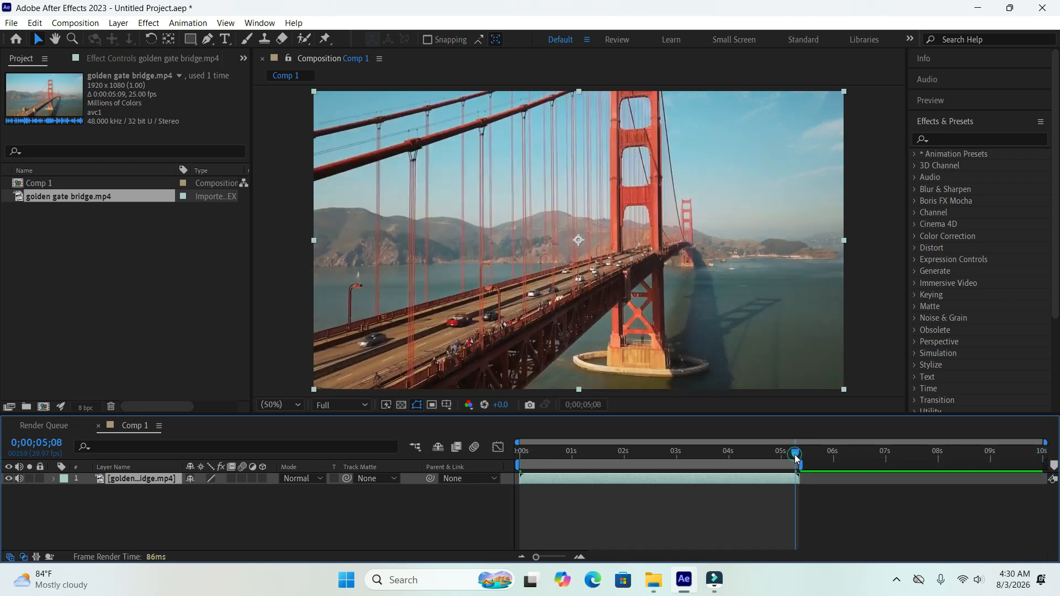
Step: Play back the bridge clip to review its camera movement, and return the current time to the start
left_click(935, 100)
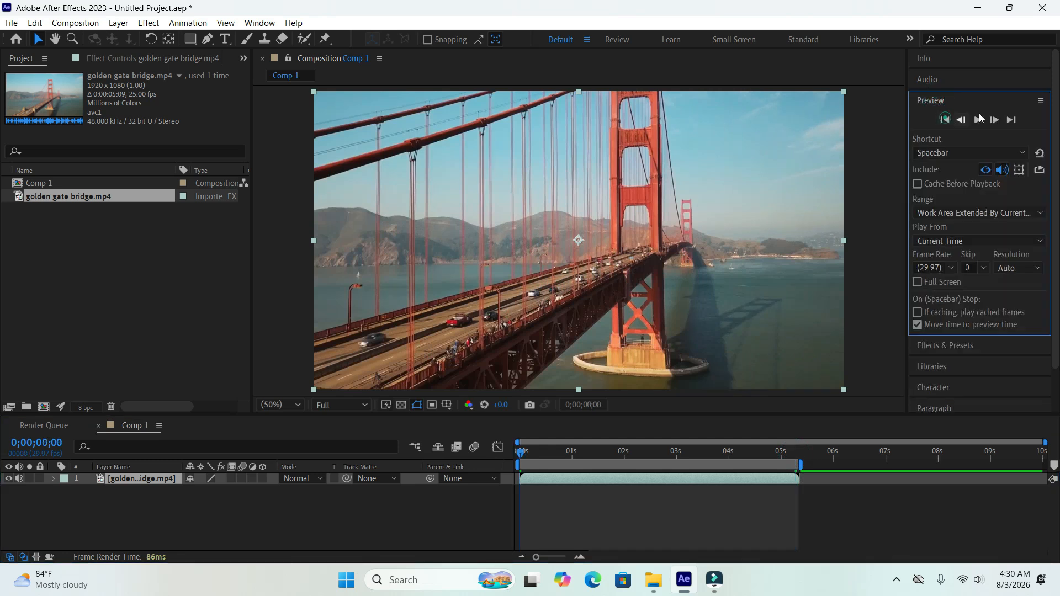
left_click(978, 119)
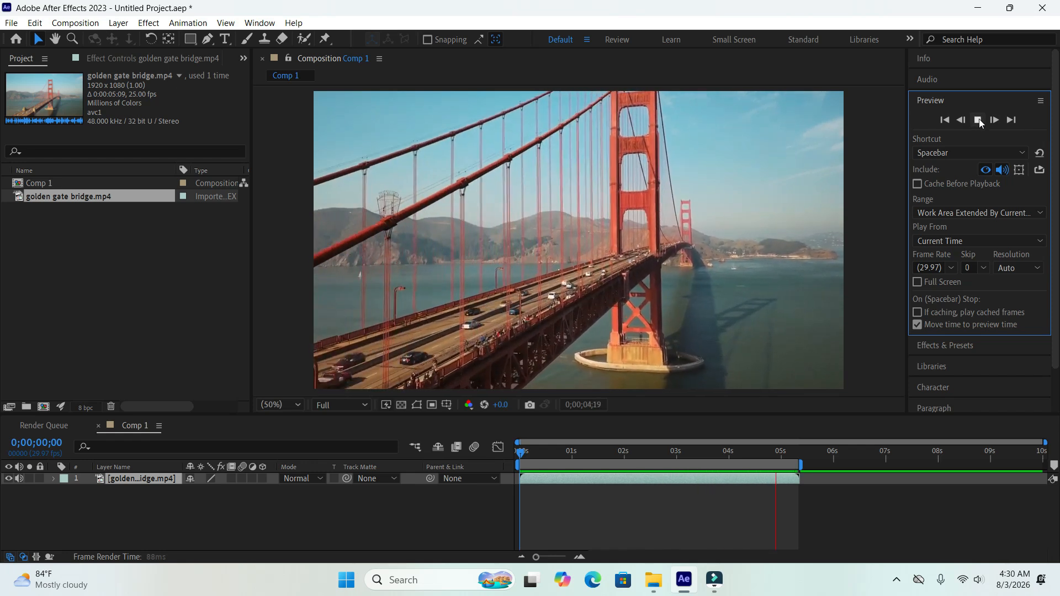
left_click(978, 119)
left_click_drag(676, 453, 522, 469)
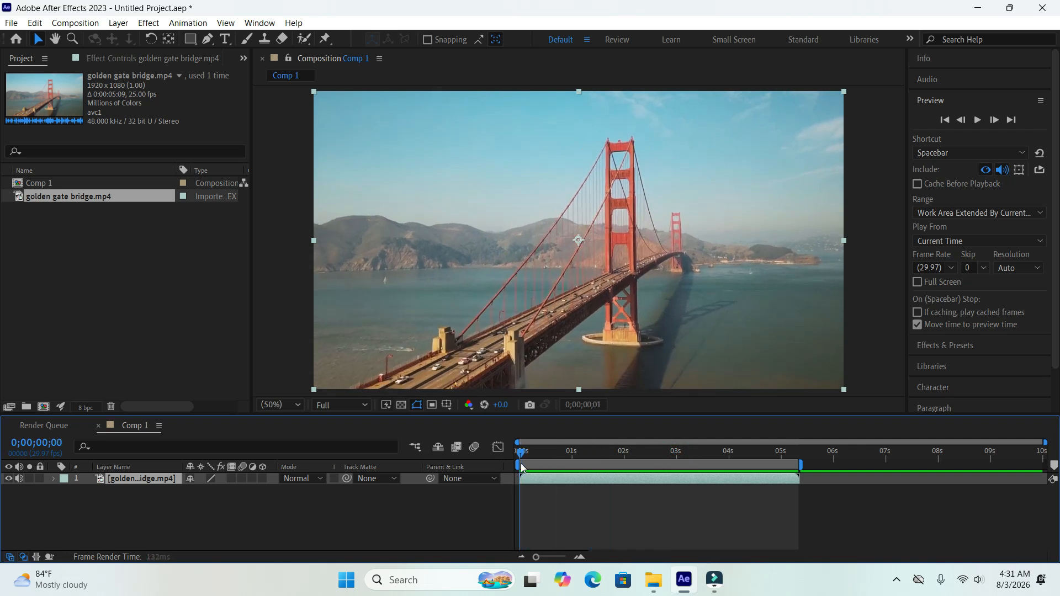
Step: Search the effects for "3d camera tracker" and apply 3D Camera Tracker to the golden gate bridge.mp4 layer
left_click(348, 525)
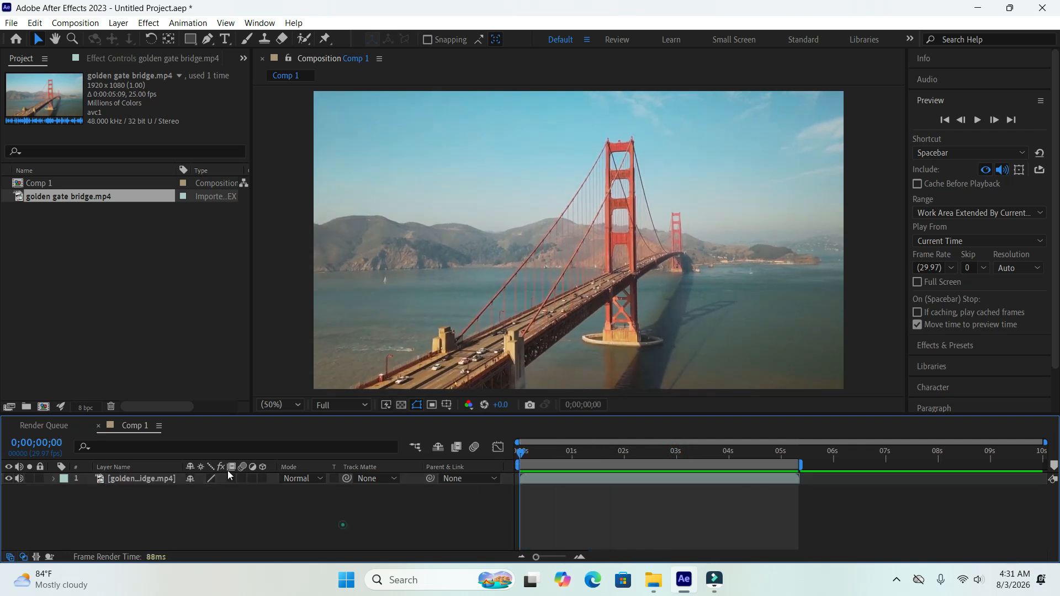
left_click(135, 478)
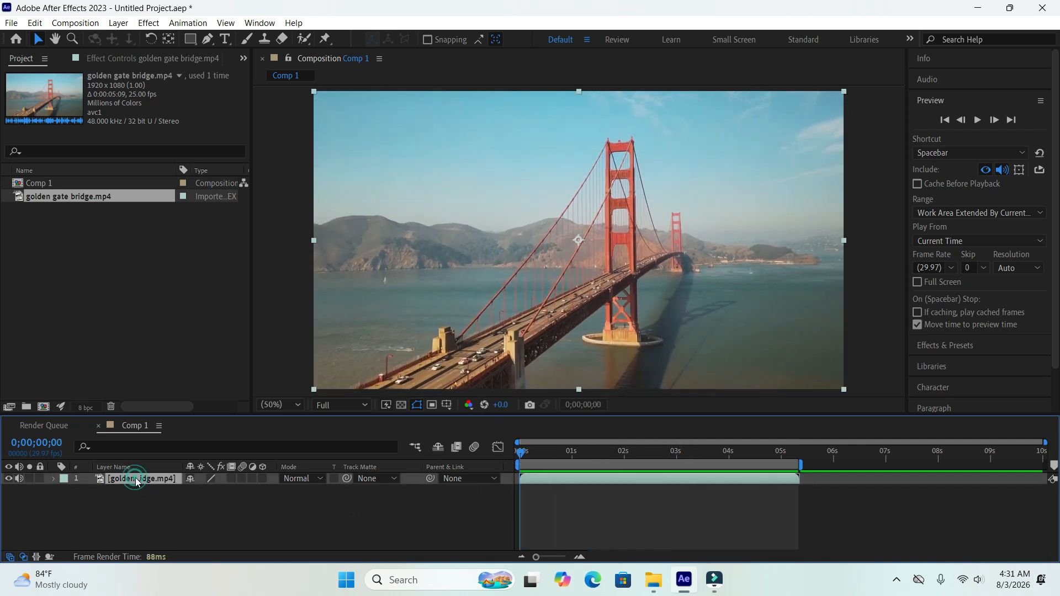
left_click(260, 22)
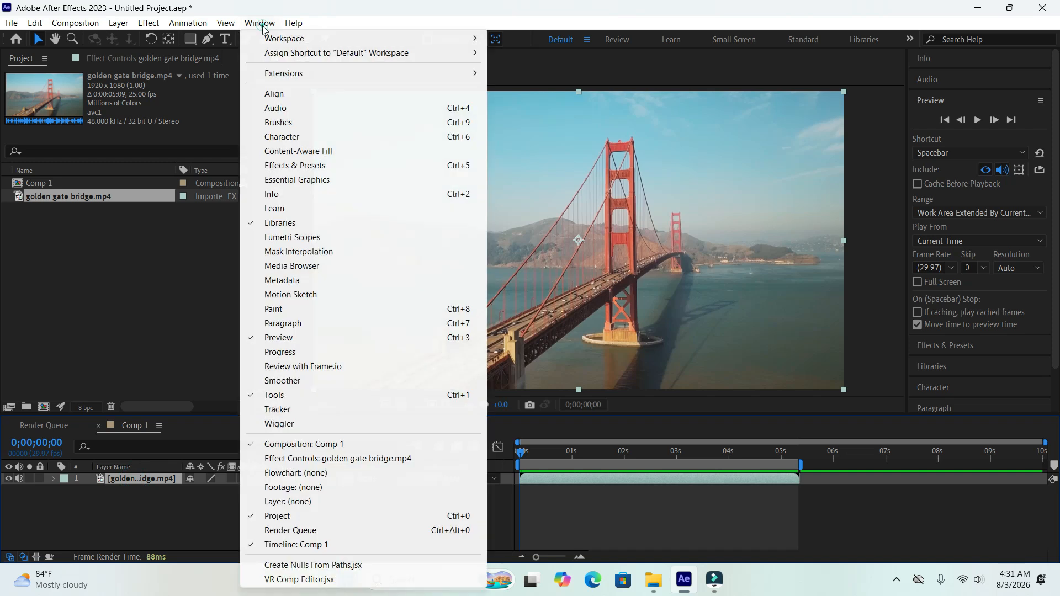
left_click(322, 166)
left_click(986, 138)
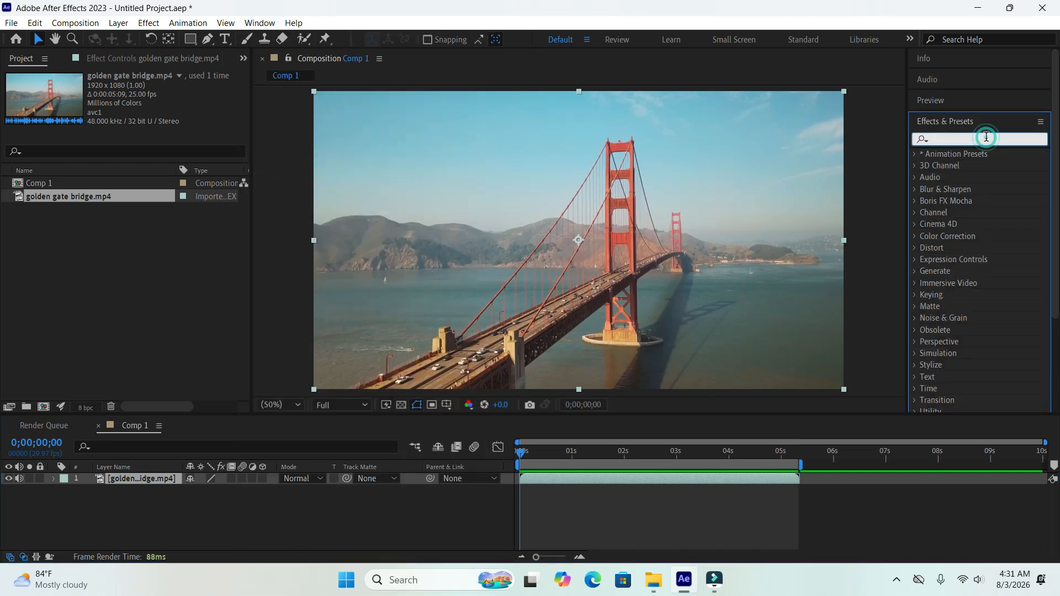
type("3d")
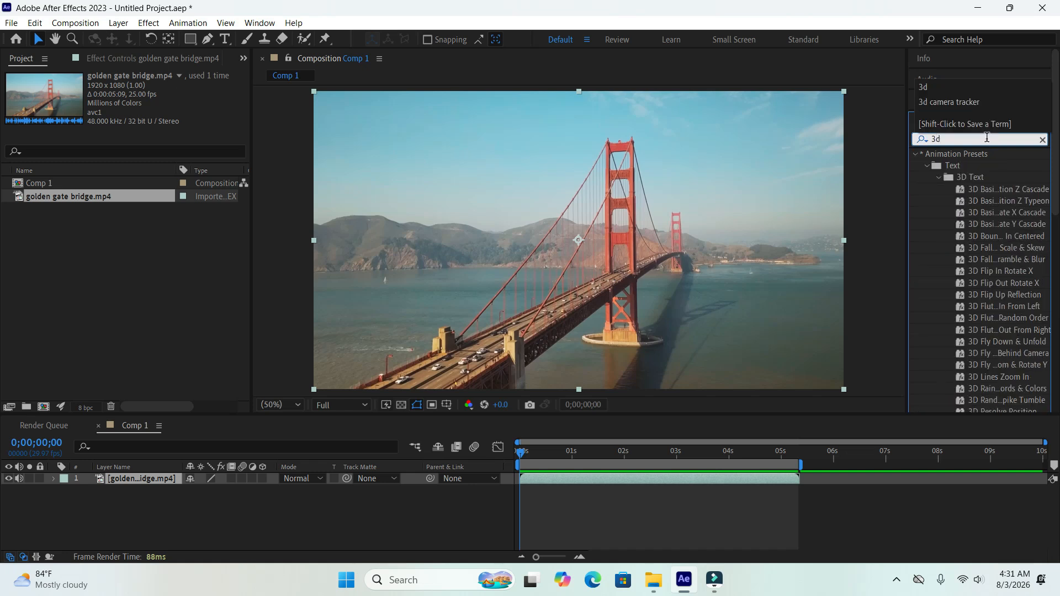
type(" camera tracker")
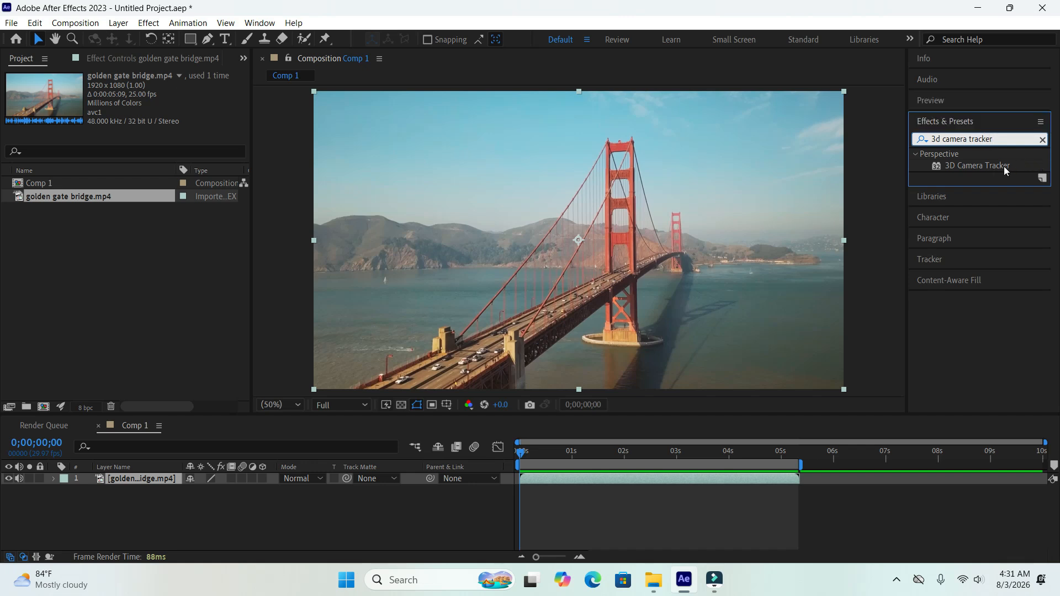
left_click_drag(988, 165, 169, 479)
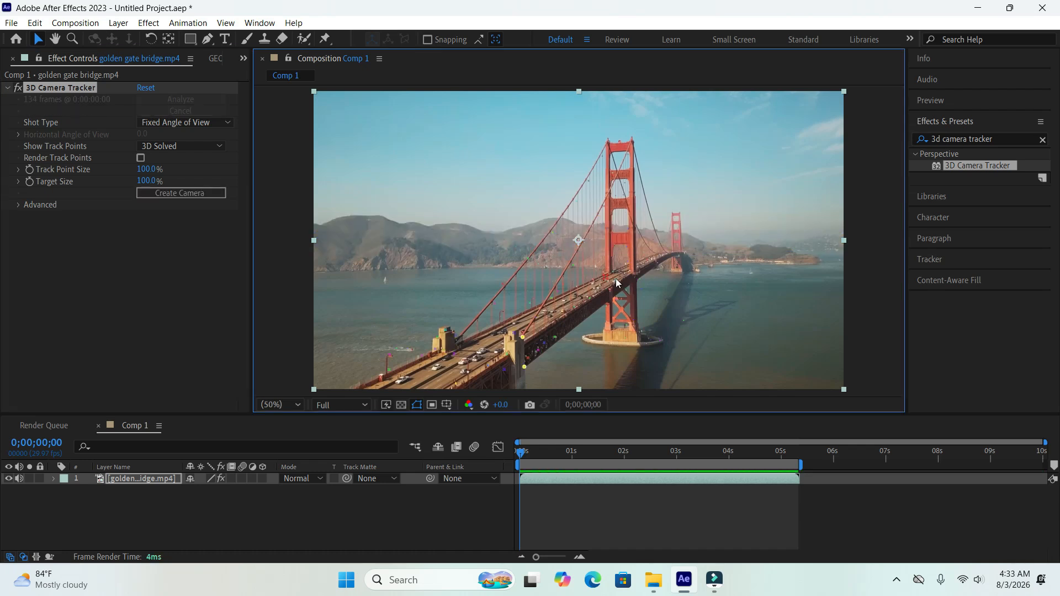
mouse_move(617, 283)
left_click(427, 522)
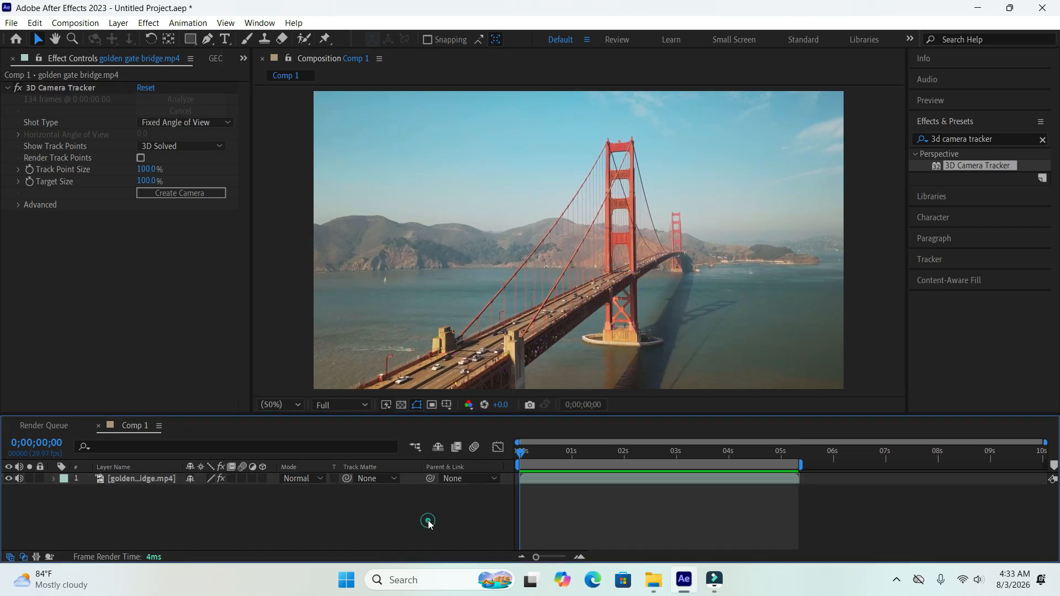
left_click(158, 479)
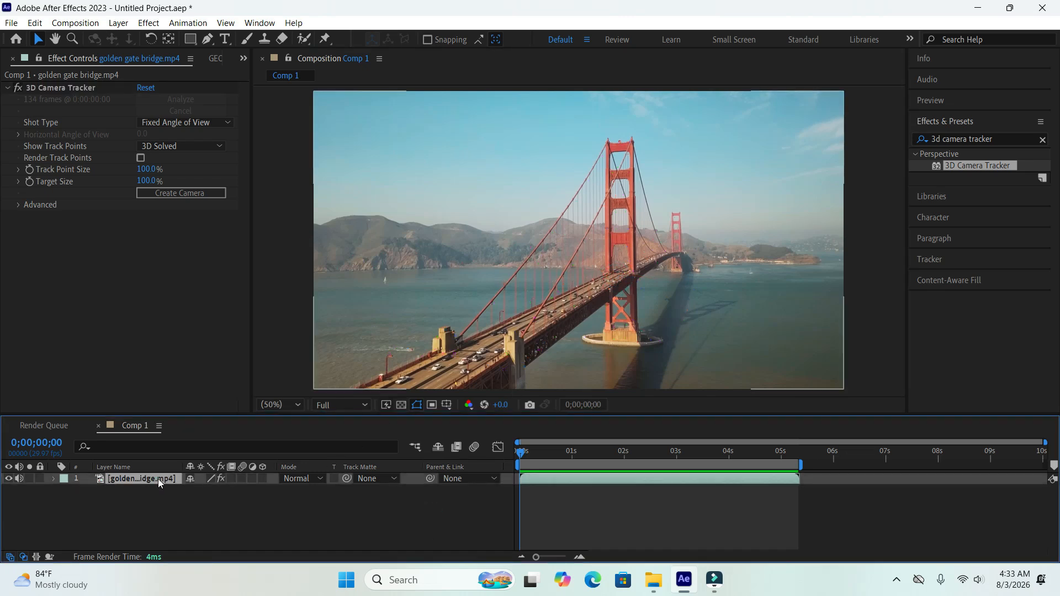
left_click(276, 500)
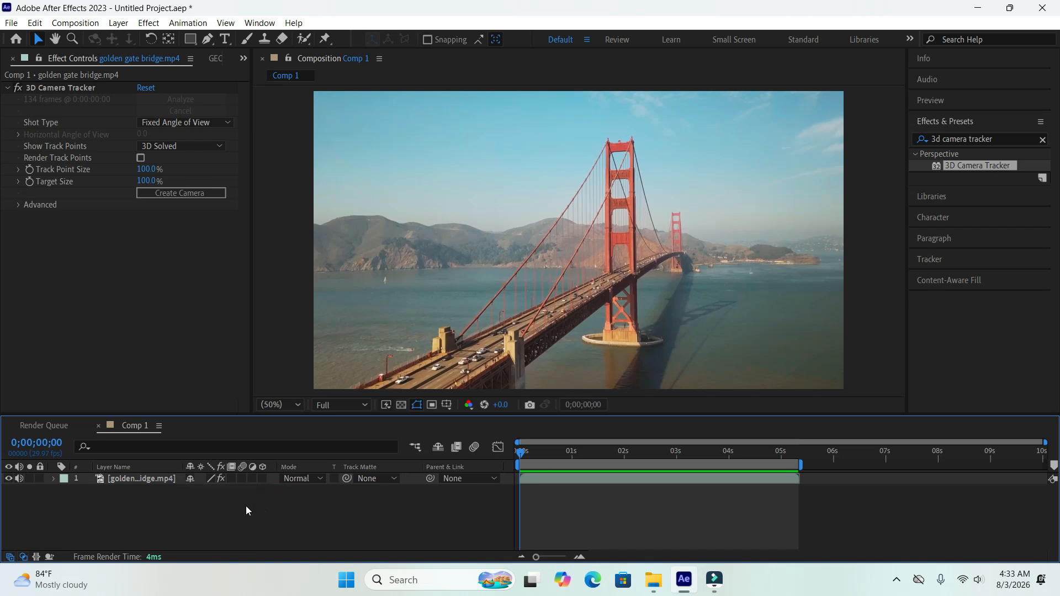
left_click(214, 362)
Step: Display the 3D Camera Tracker's track points and select several of them along the bridge deck to define the target plane
left_click(532, 305)
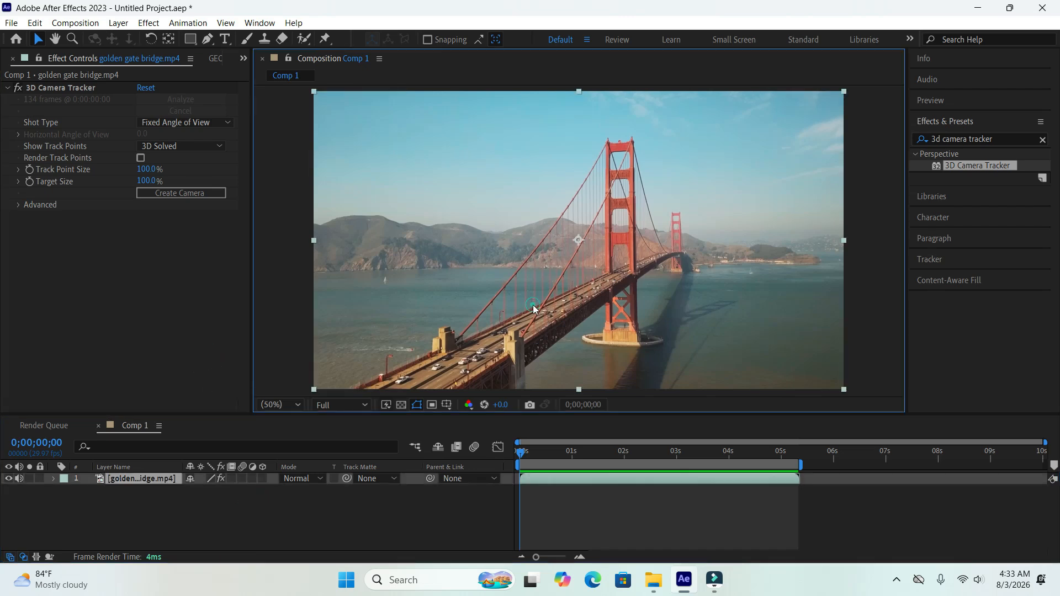
left_click(141, 160)
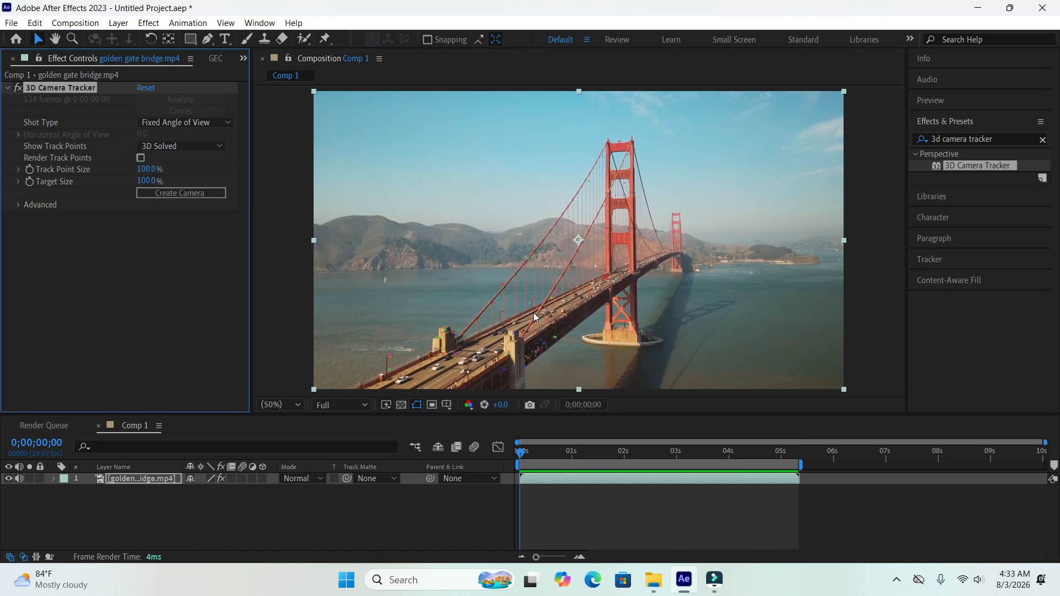
left_click(480, 363)
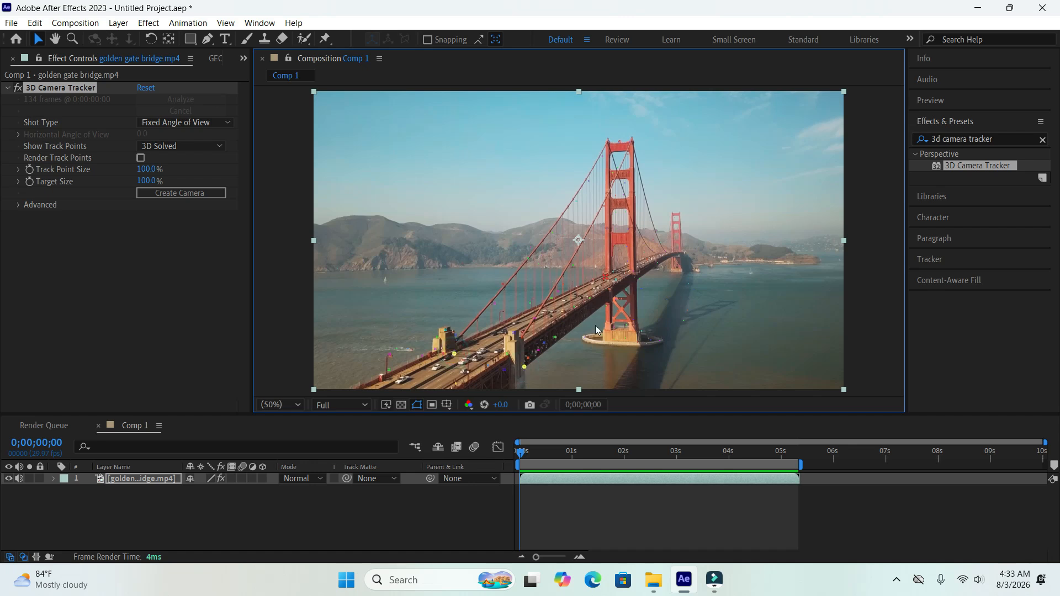
left_click(575, 266)
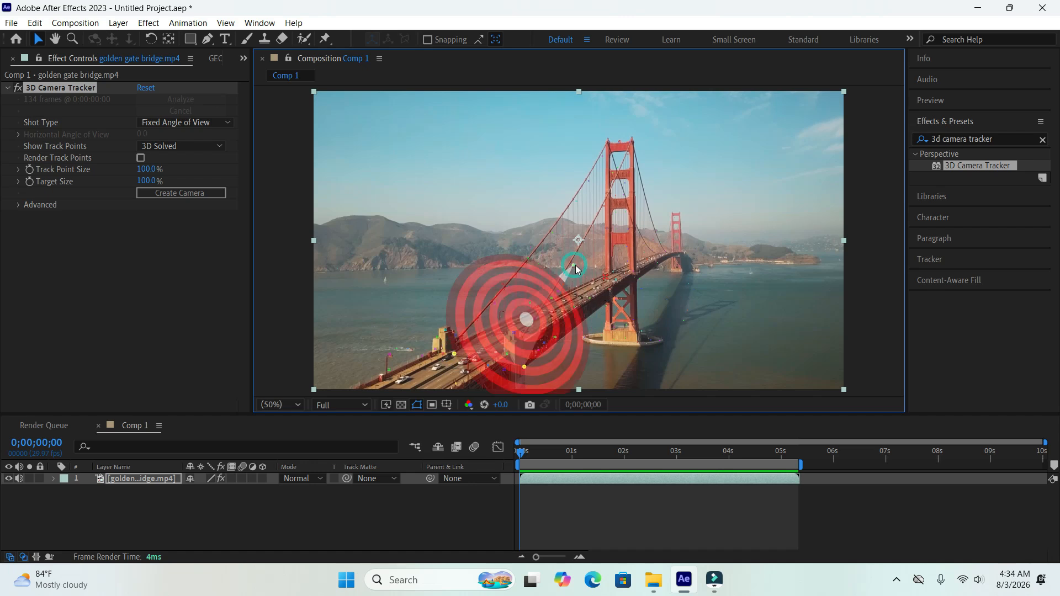
left_click(611, 289, "shift")
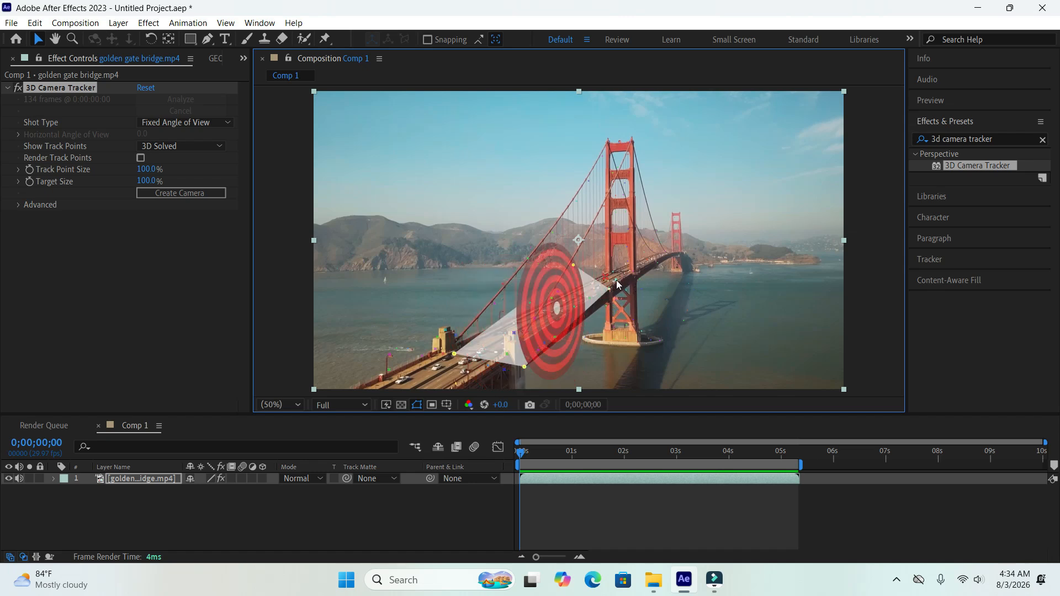
Step: Create a text layer and a tracker camera from the selected track points on the bridge
scroll(653, 324, "down", 6)
scroll(649, 320, "up", 8)
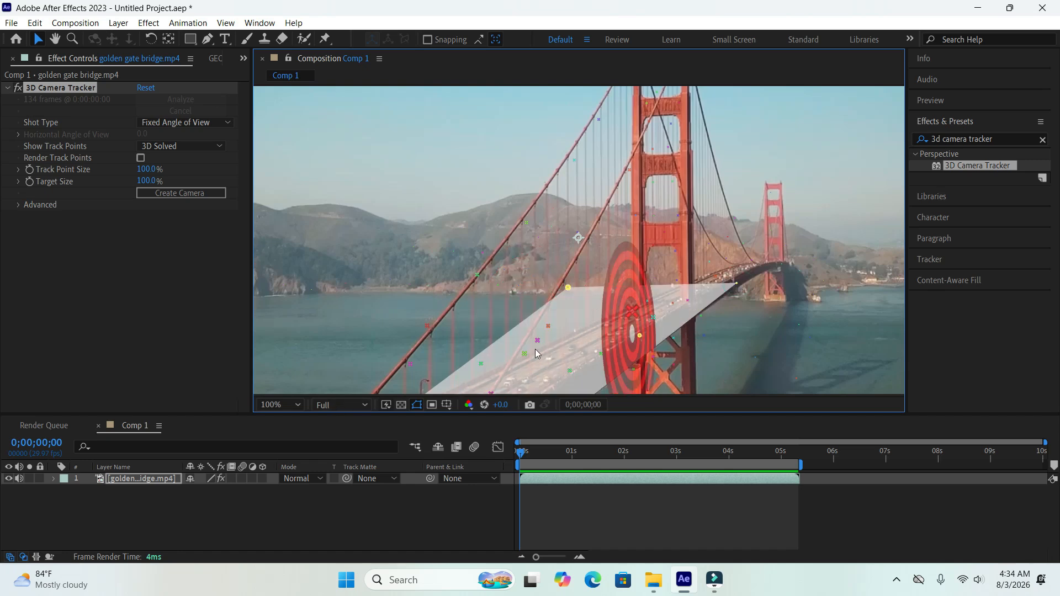
left_click(282, 404)
left_click(310, 174)
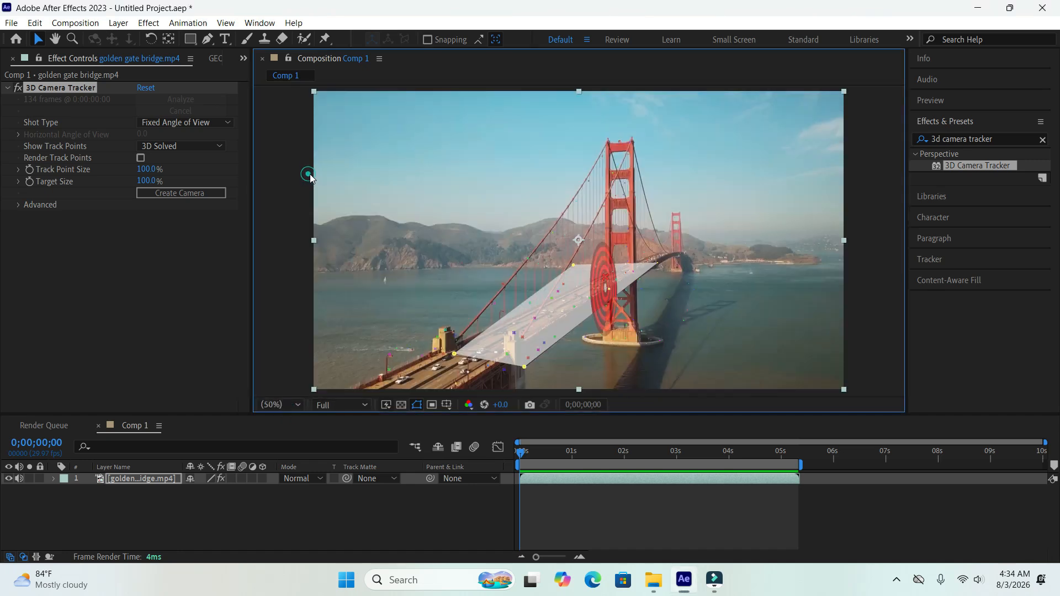
right_click(602, 271)
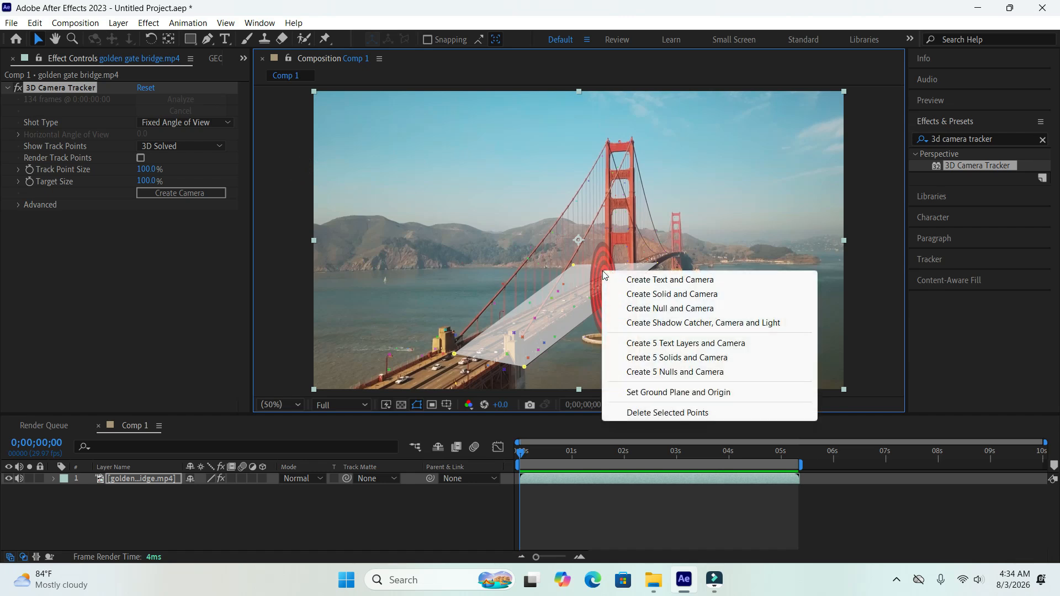
left_click(674, 280)
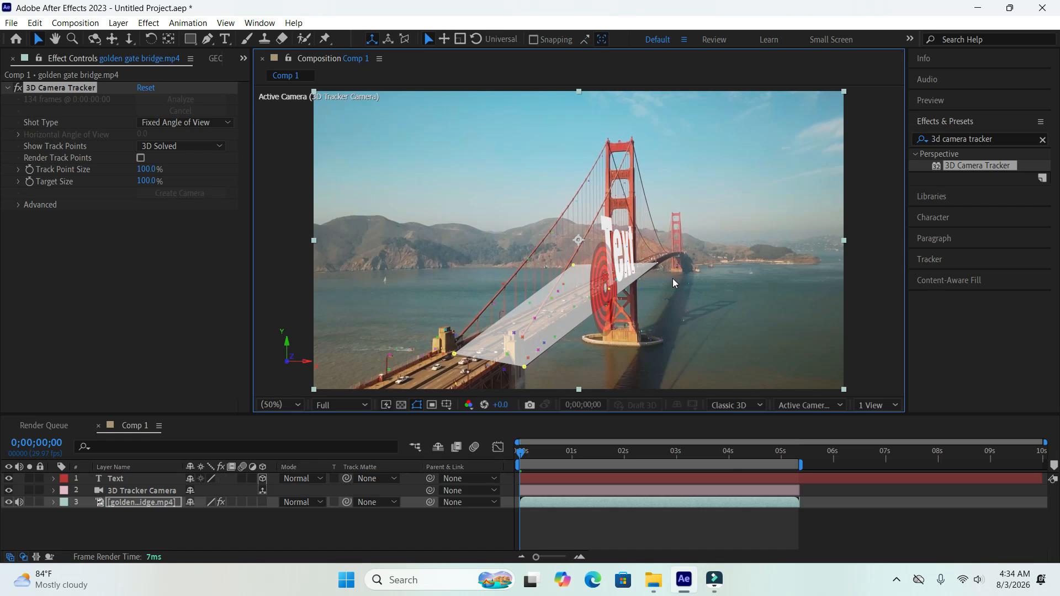
Step: Shift the Text layer slightly along its Z axis and lower it along Y beside the base of the near tower
left_click(135, 479)
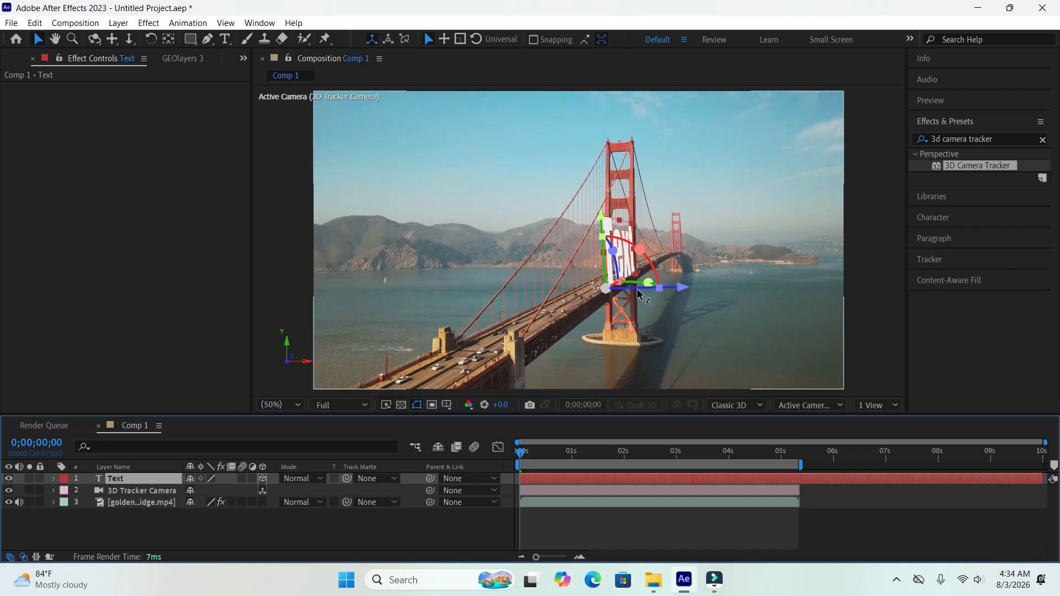
left_click_drag(634, 286, 624, 286)
left_click_drag(604, 221, 610, 303)
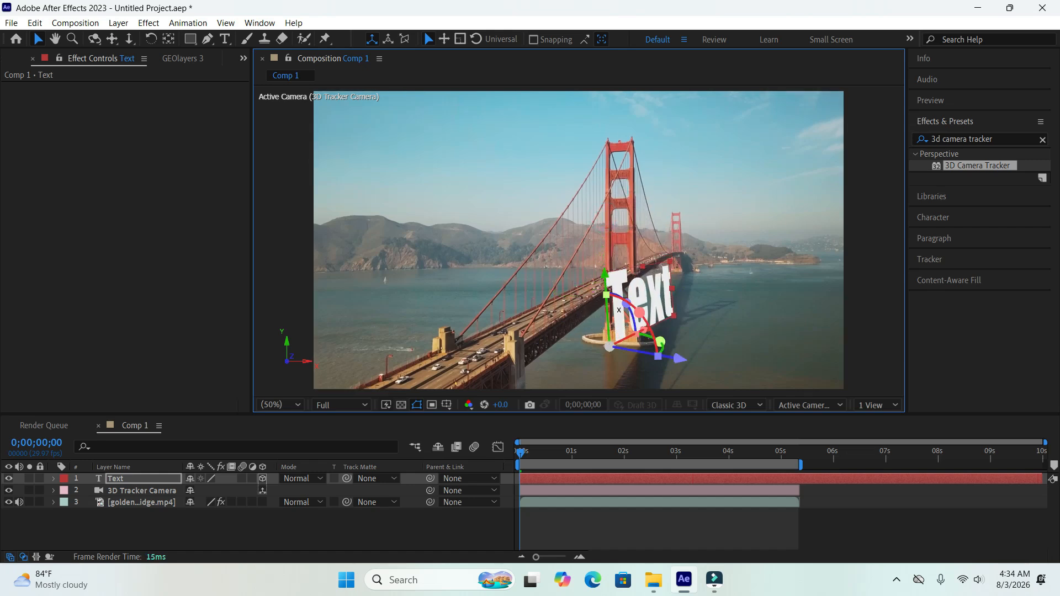
Step: Replace the placeholder wording of the tracked text layer with "BRIDGE"
double_click(140, 476)
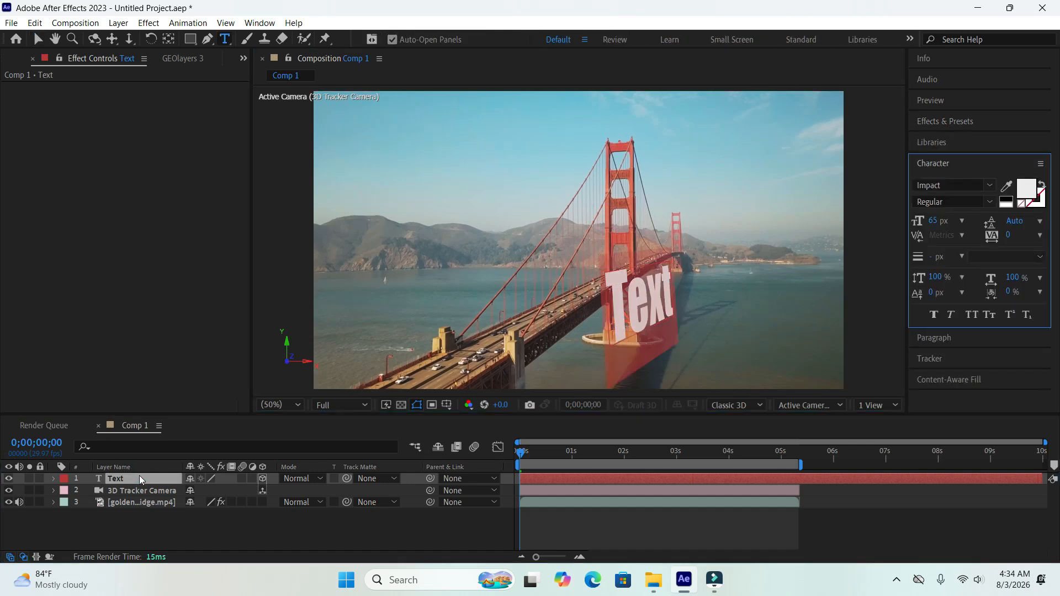
type("BR")
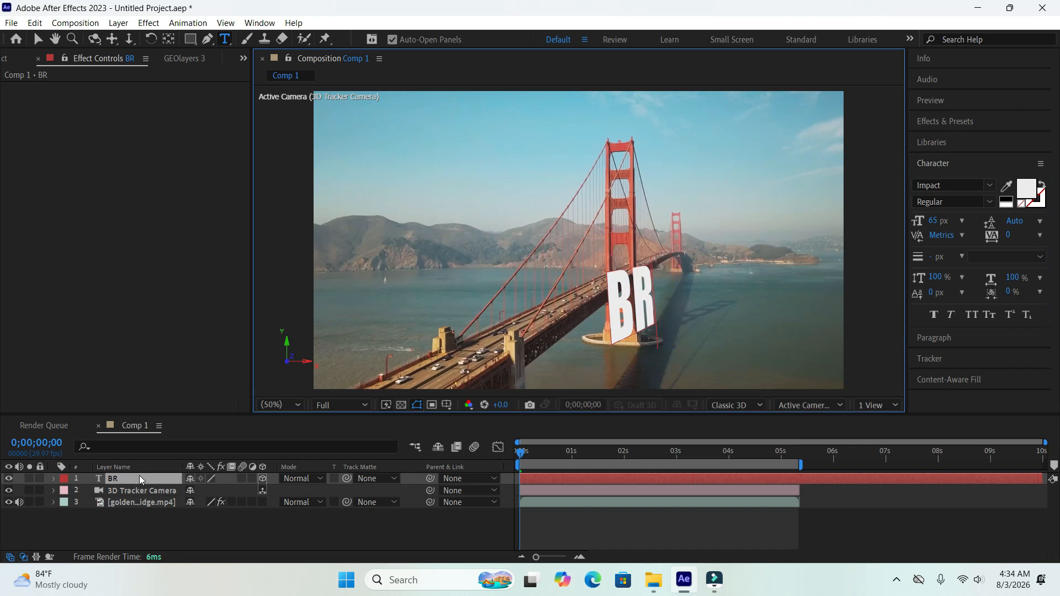
type("IDGE")
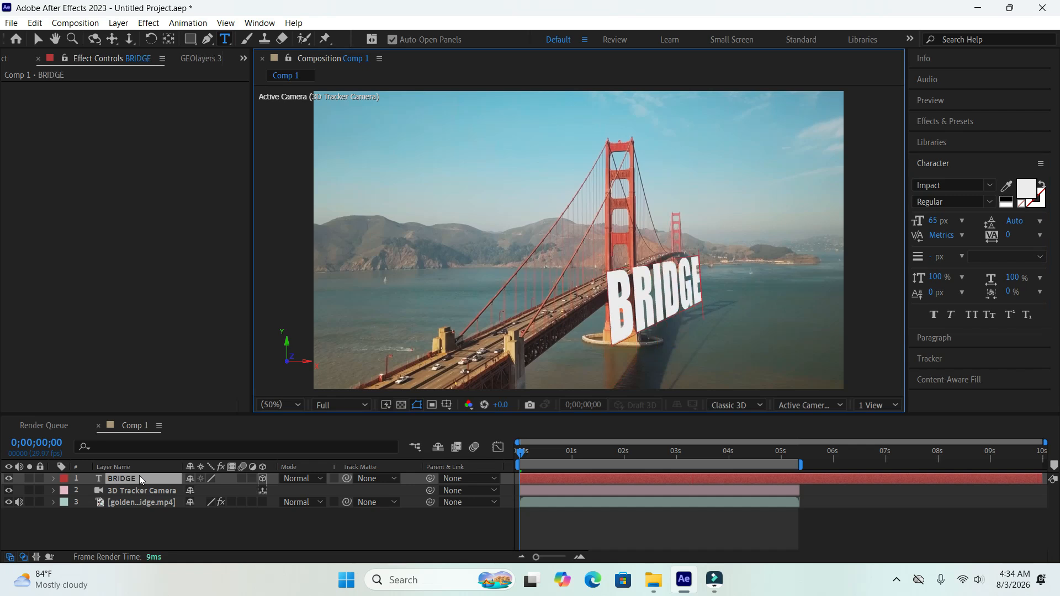
Step: Reduce the BRIDGE text layer's scale to about 1074.5% on all three axes
left_click(151, 475)
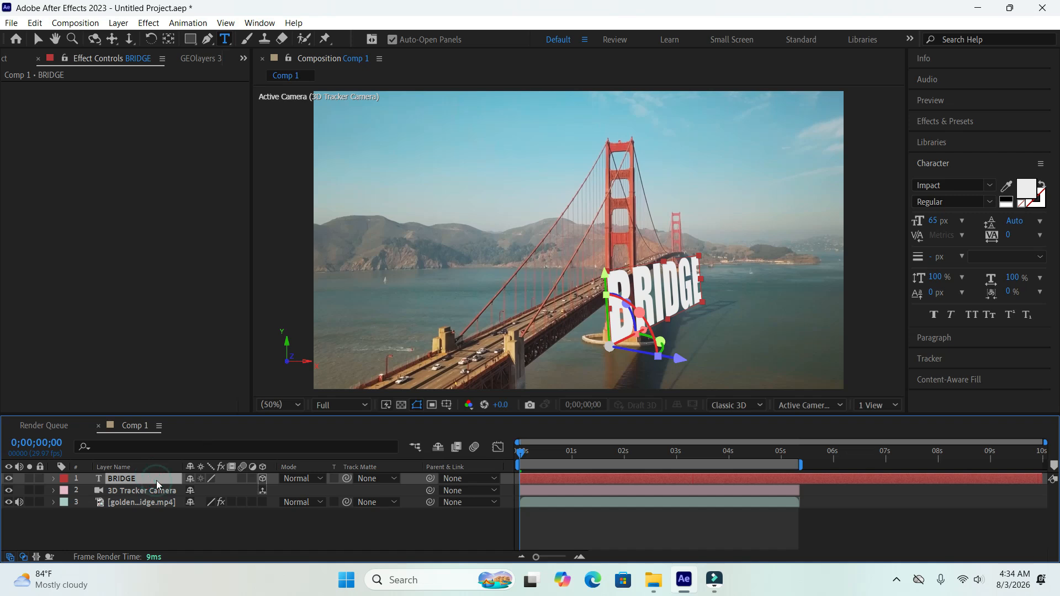
key("s")
left_click_drag(207, 490, 102, 490)
left_click_drag(211, 487, 2, 492)
left_click_drag(217, 490, 197, 490)
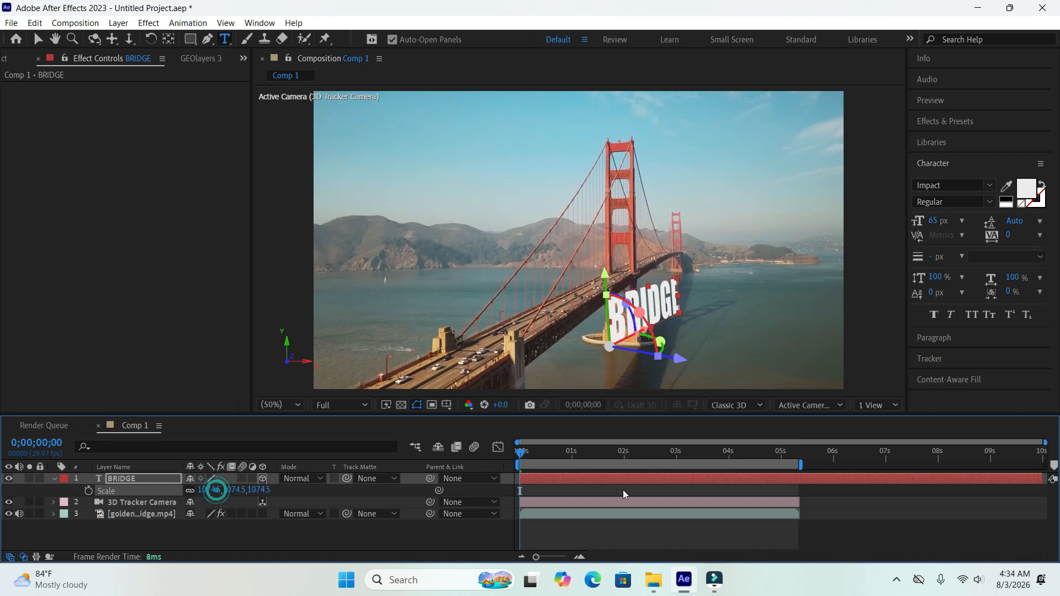
Step: At 0;00;01;27, reduce the BRIDGE text layer's scale to 542.5% on all axes and raise it along Y against the near tower's legs
left_click_drag(536, 454, 619, 453)
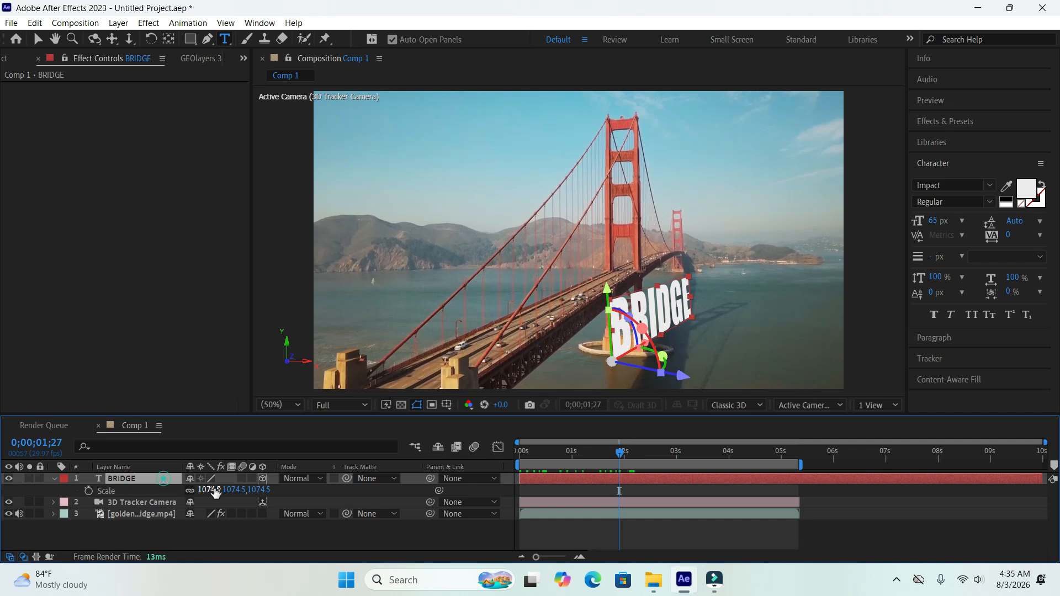
mouse_move(209, 489)
left_mouse_down()
mouse_move(108, 481)
mouse_move(208, 491)
left_mouse_up()
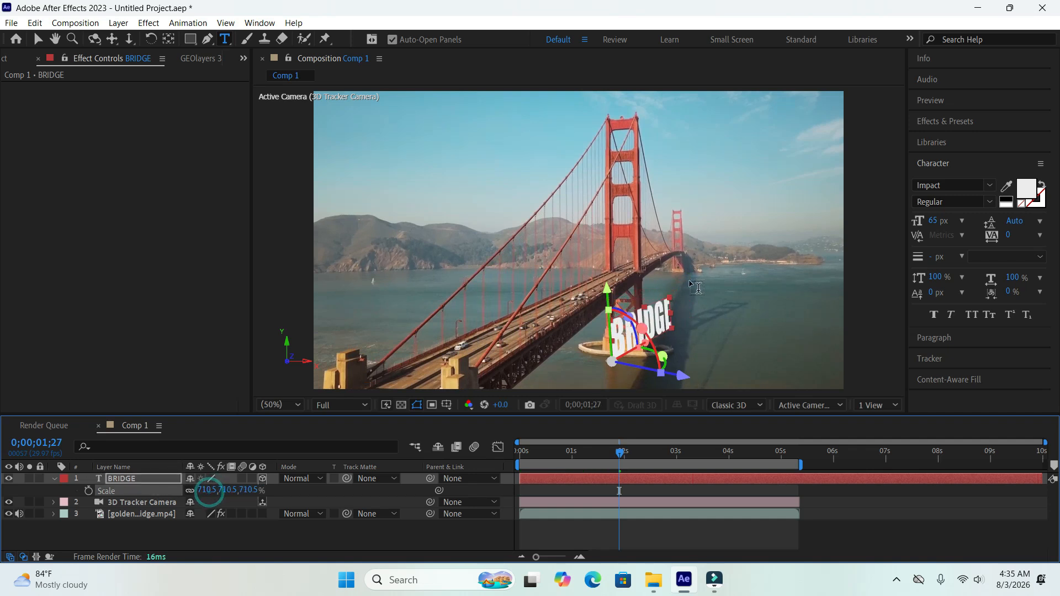
left_click(36, 40)
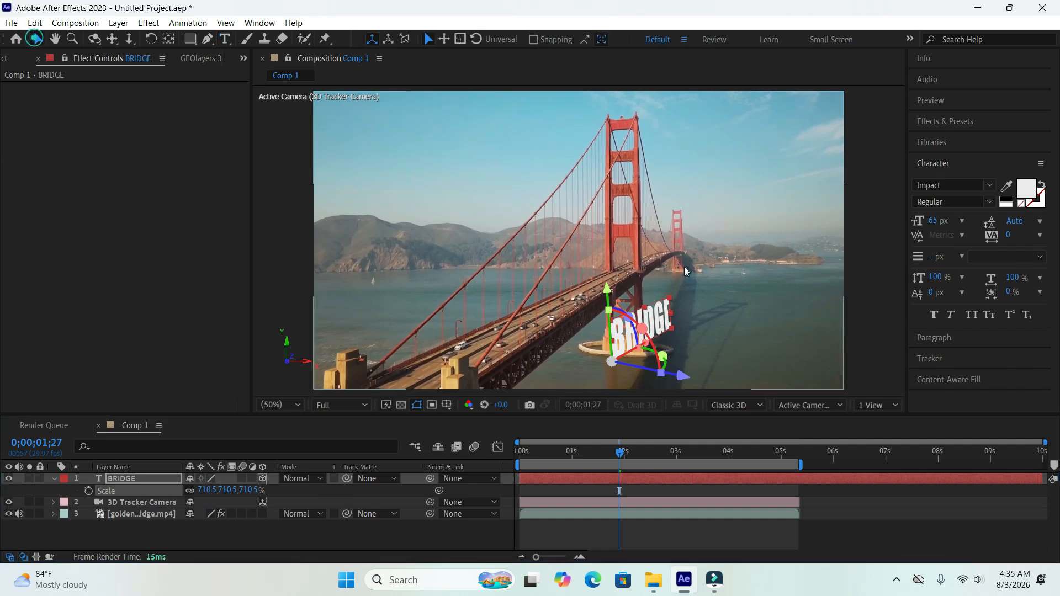
left_click(605, 282)
left_click_drag(604, 278, 605, 259)
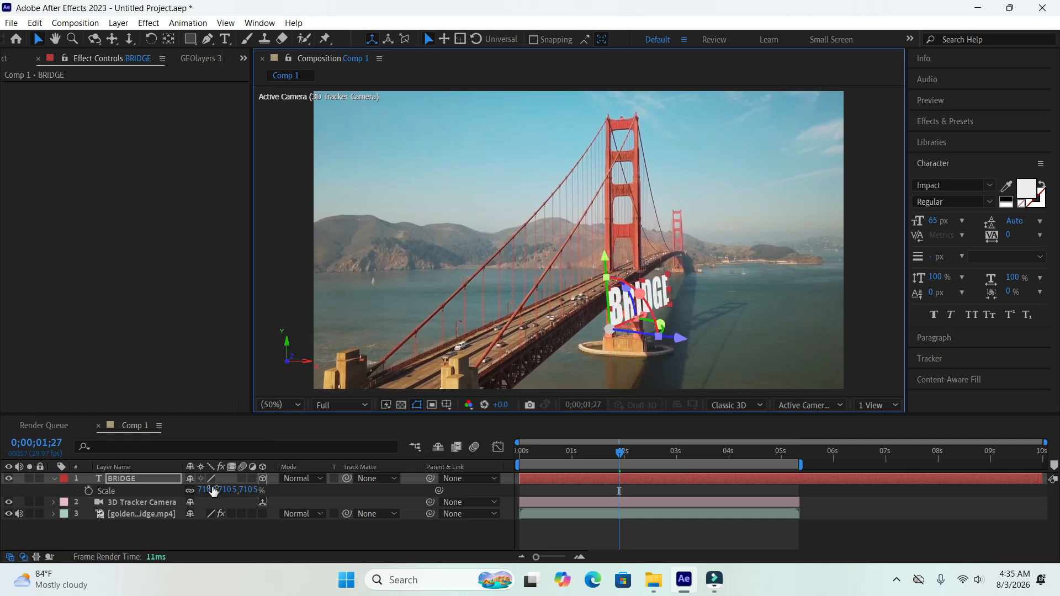
left_click_drag(211, 495, 118, 495)
Step: Rotate the BRIDGE text in 3D to an orientation of about 340.9°, 296.0°, 342.2°, following the angle of the bridge deck
mouse_move(657, 313)
left_mouse_down()
mouse_move(652, 302)
mouse_move(664, 310)
left_mouse_up()
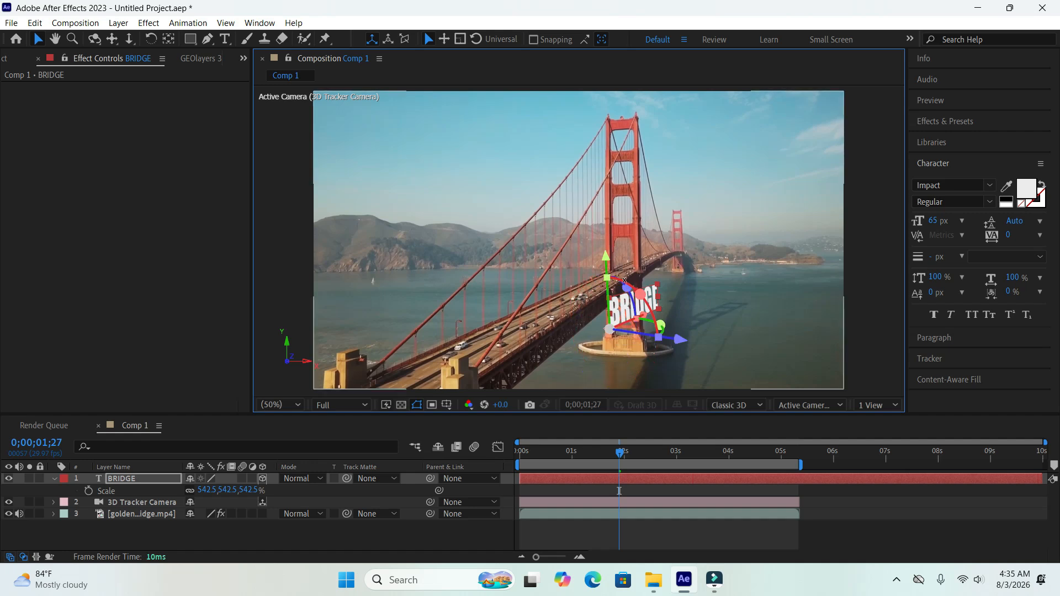
left_click_drag(616, 280, 627, 286)
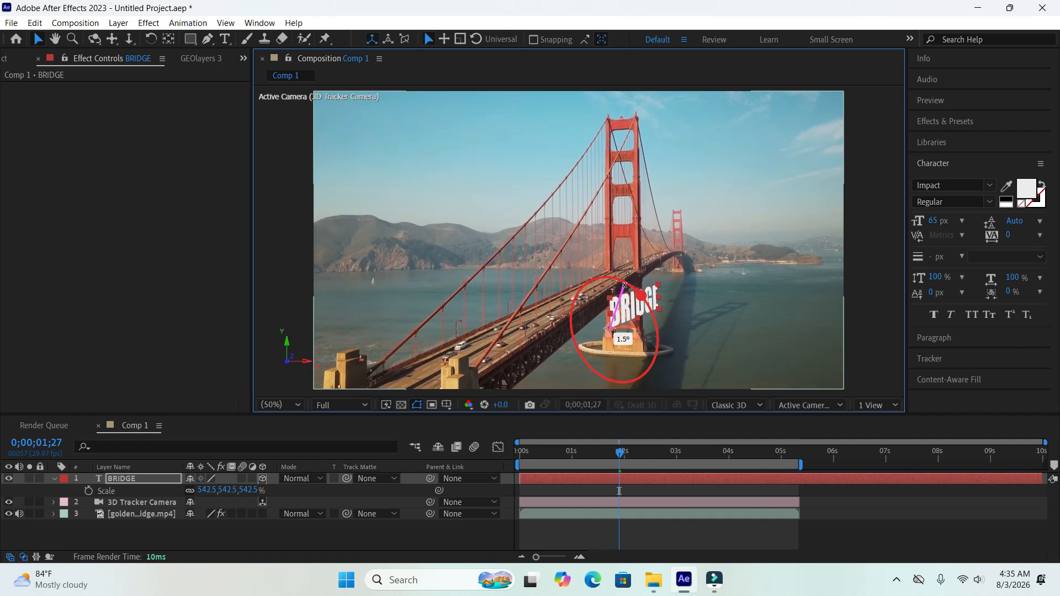
left_click_drag(623, 338, 626, 345)
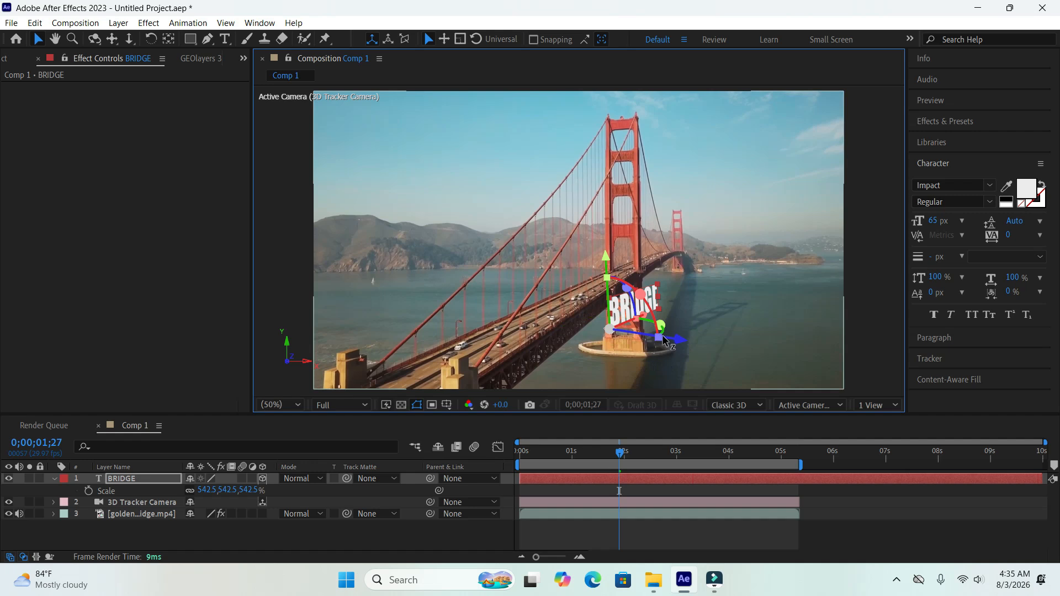
left_click_drag(662, 330, 675, 328)
left_click_drag(635, 290, 630, 288)
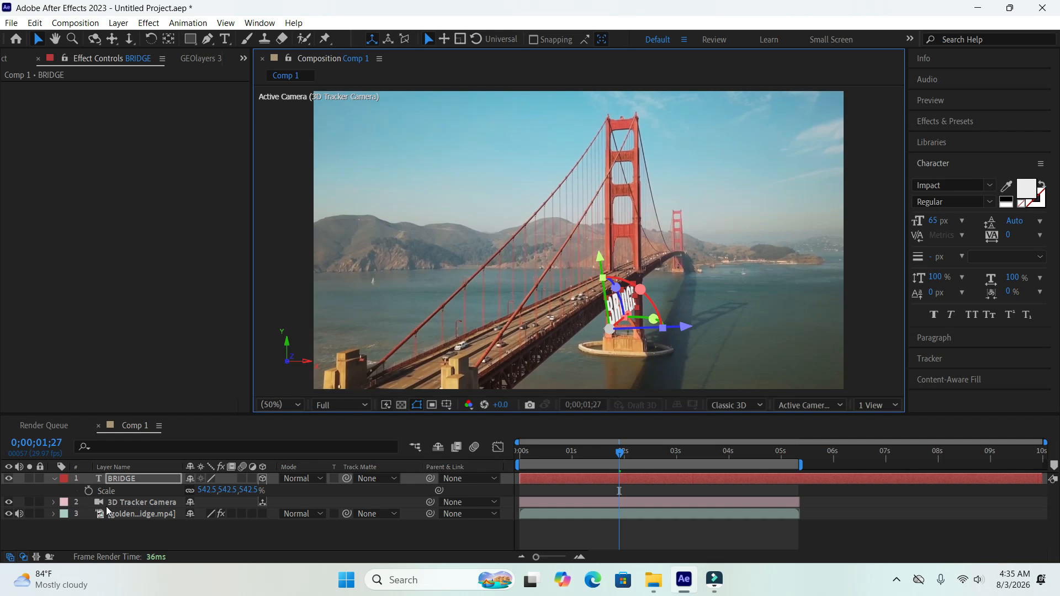
Step: Set the BRIDGE text layer's Z Rotation to -4°
left_click(140, 479)
key("r")
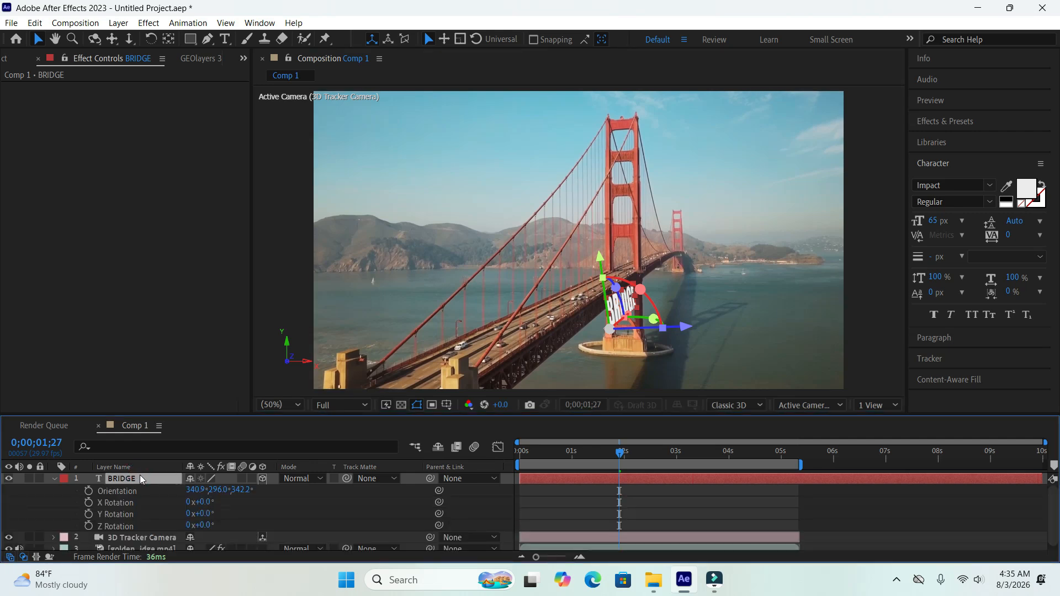
left_click_drag(207, 526, 203, 527)
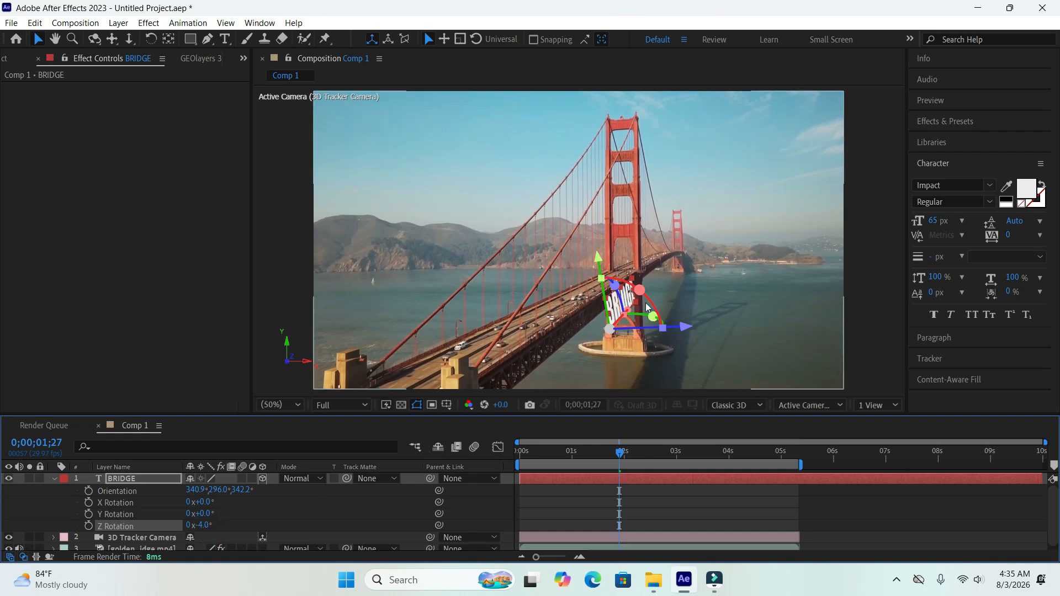
Step: Move the BRIDGE text away from the near tower's legs so it starts on the side truss beneath the road deck
scroll(650, 349, "up", 2)
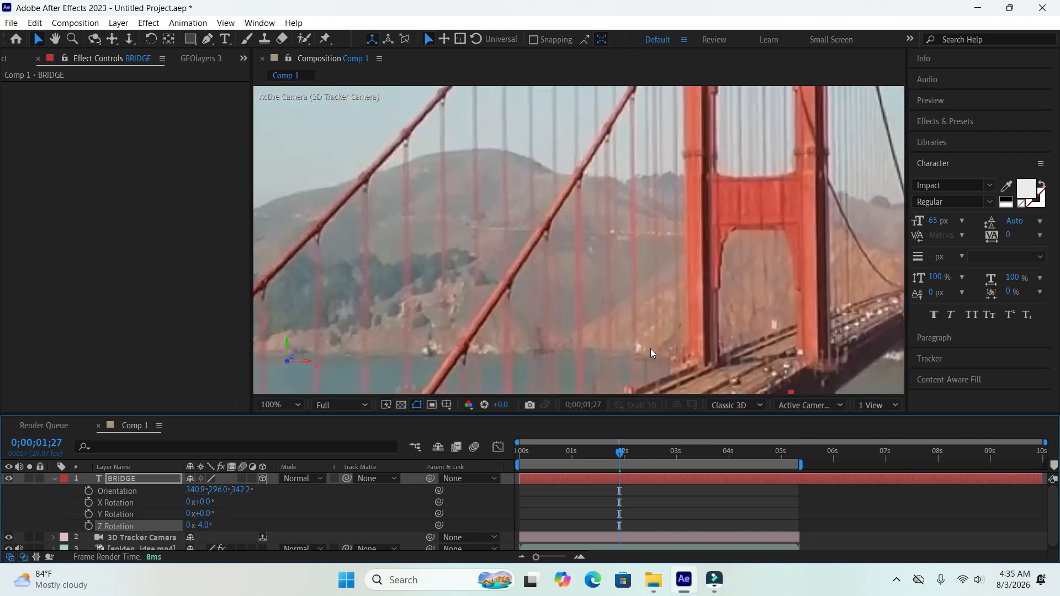
key("h")
left_click_drag(715, 314, 652, 207)
key("v")
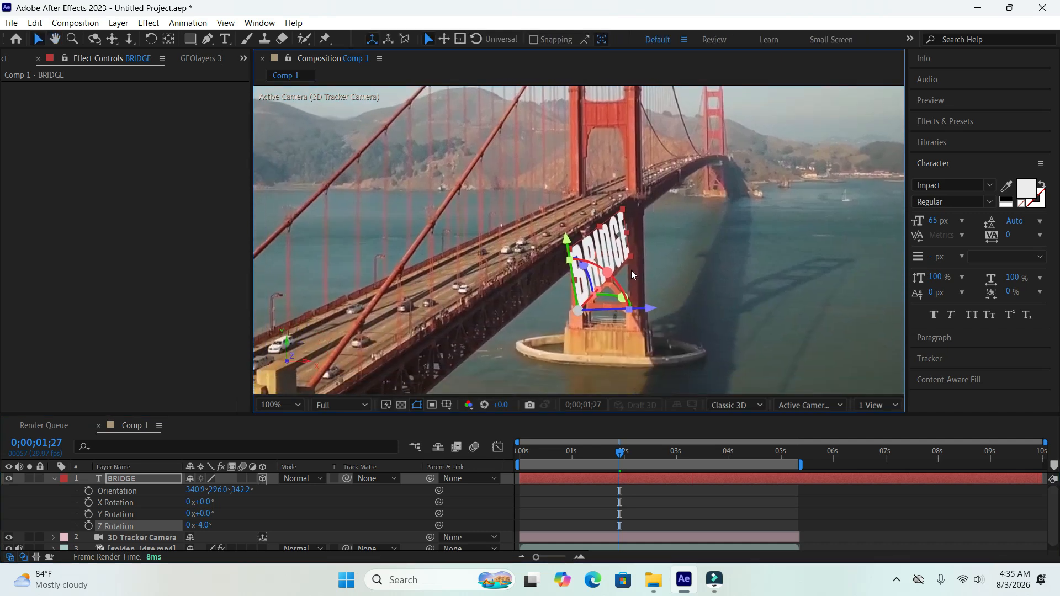
left_click_drag(615, 251, 590, 254)
Step: Reduce the BRIDGE text layer's scale to 398.5% on all axes and raise it slightly along Y against the deck's side
left_click(157, 485)
key("s")
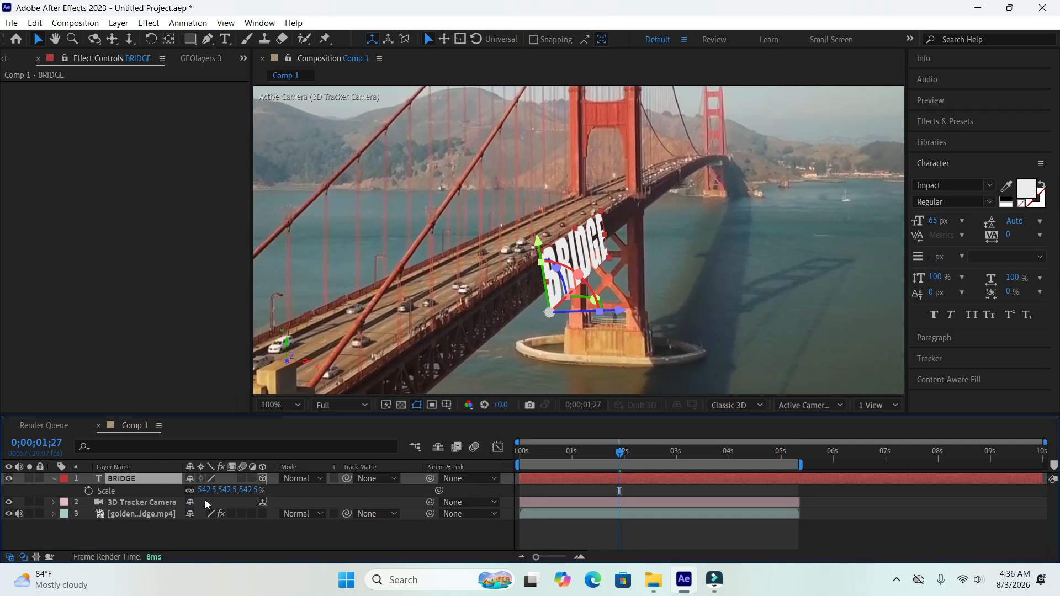
left_click_drag(207, 495, 108, 492)
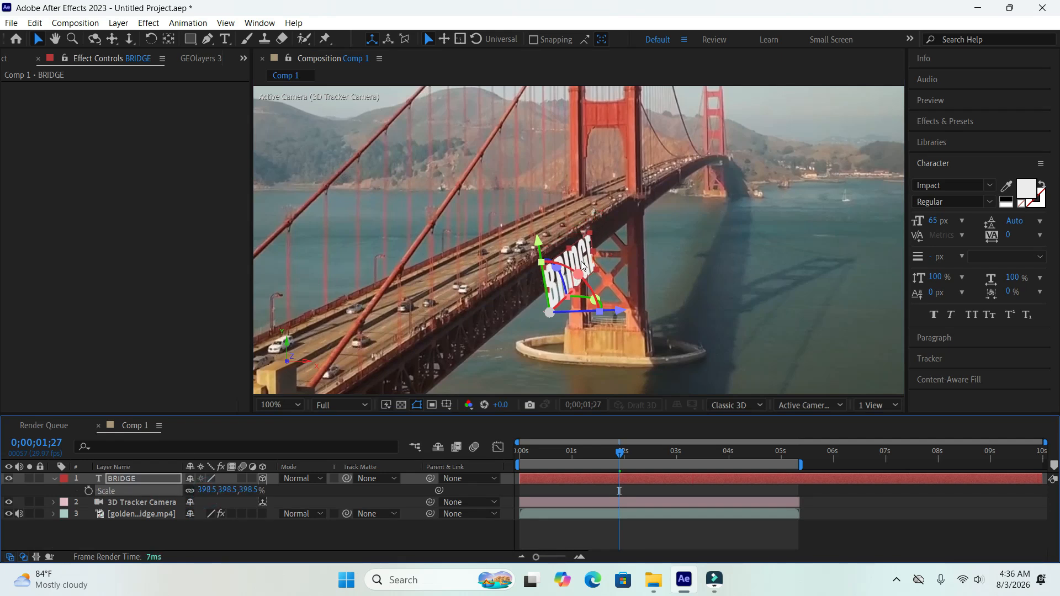
left_click_drag(538, 243, 538, 234)
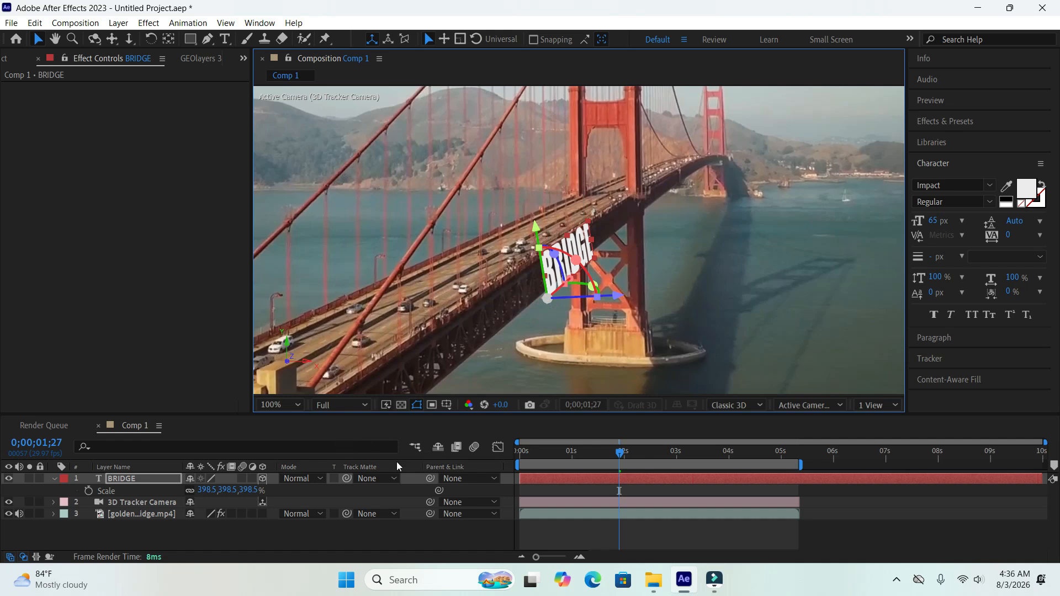
Step: Return the view to 50% and scrub through the clip's end and back to 0;00;01;08 to check the text's tracking
left_click(297, 405)
left_click(312, 174)
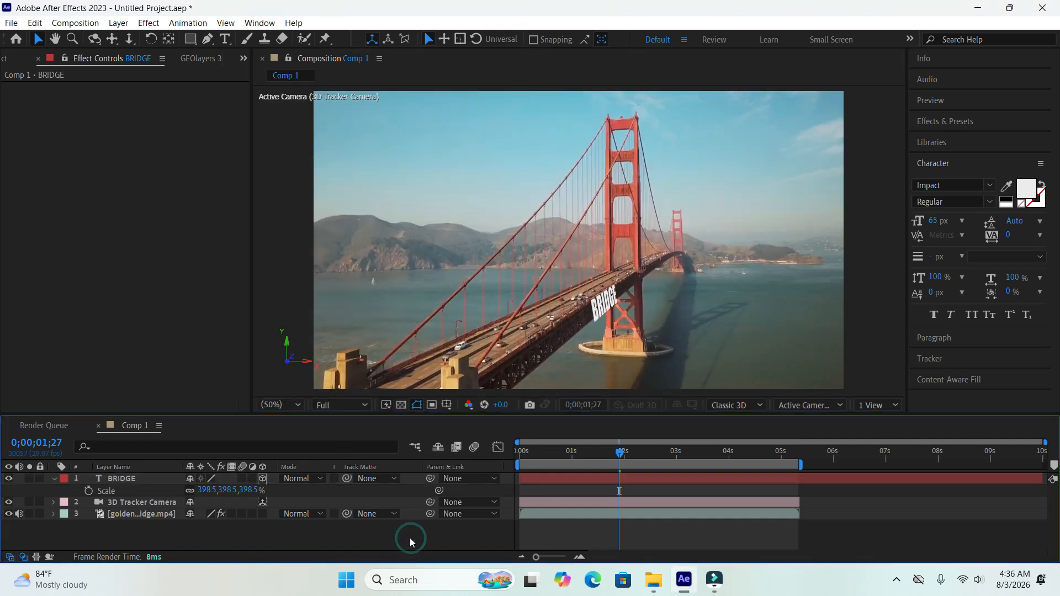
left_click_drag(619, 451, 798, 463)
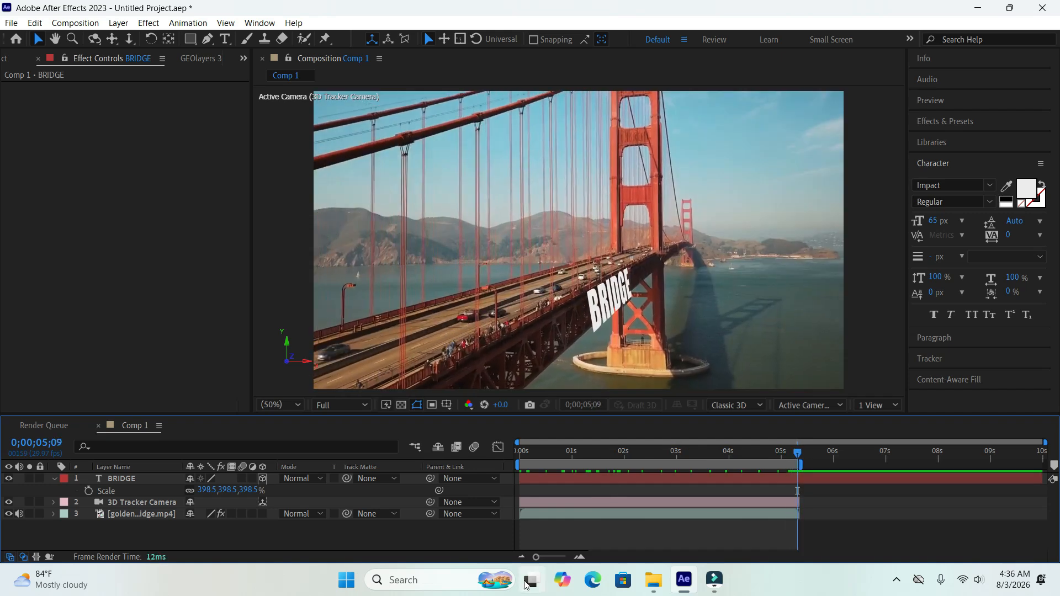
left_click_drag(536, 558, 565, 558)
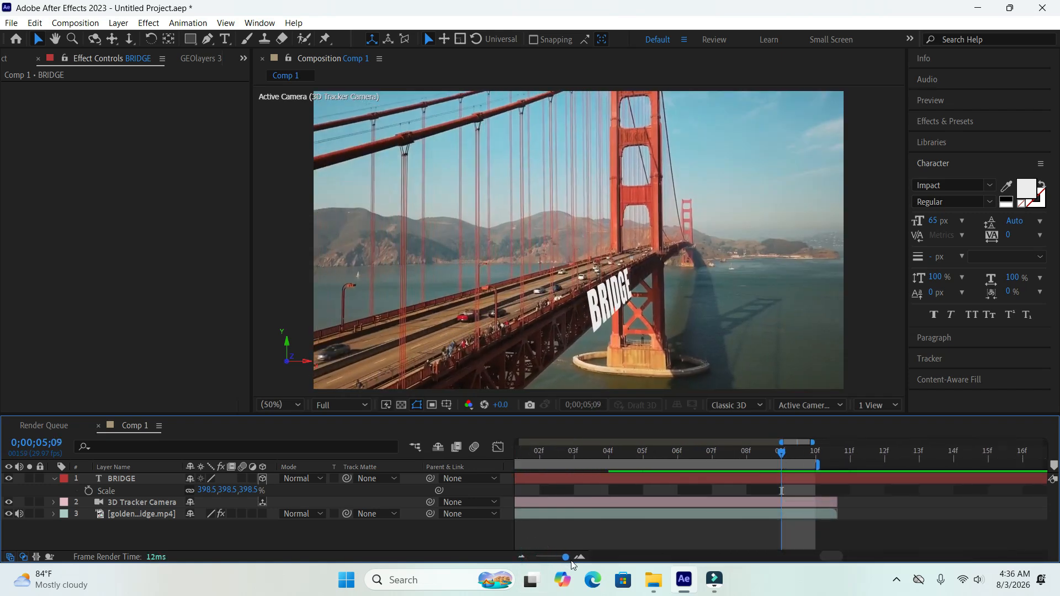
left_click_drag(787, 453, 575, 458)
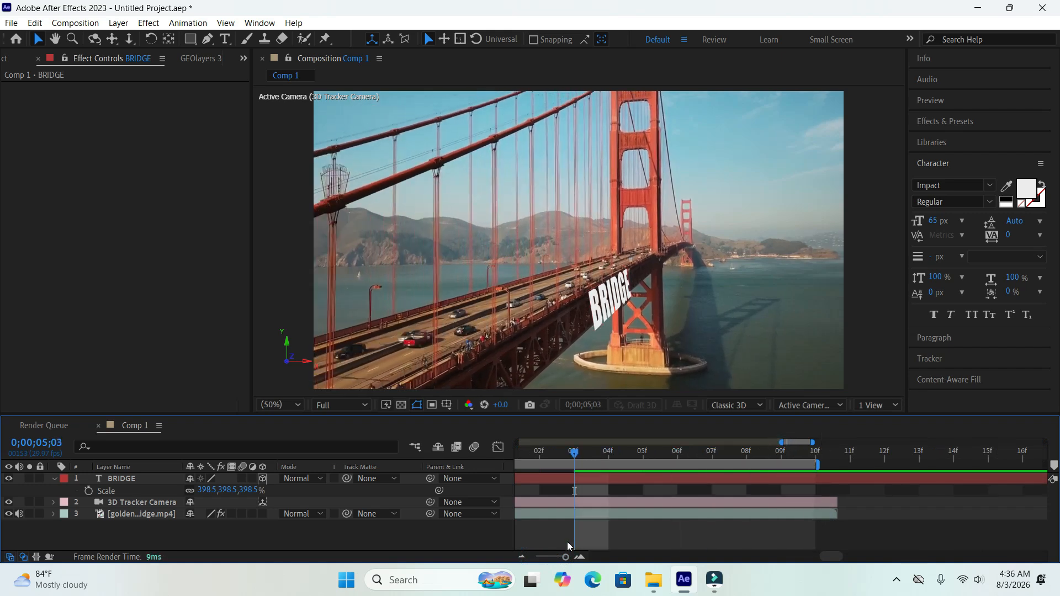
left_click_drag(563, 557, 536, 556)
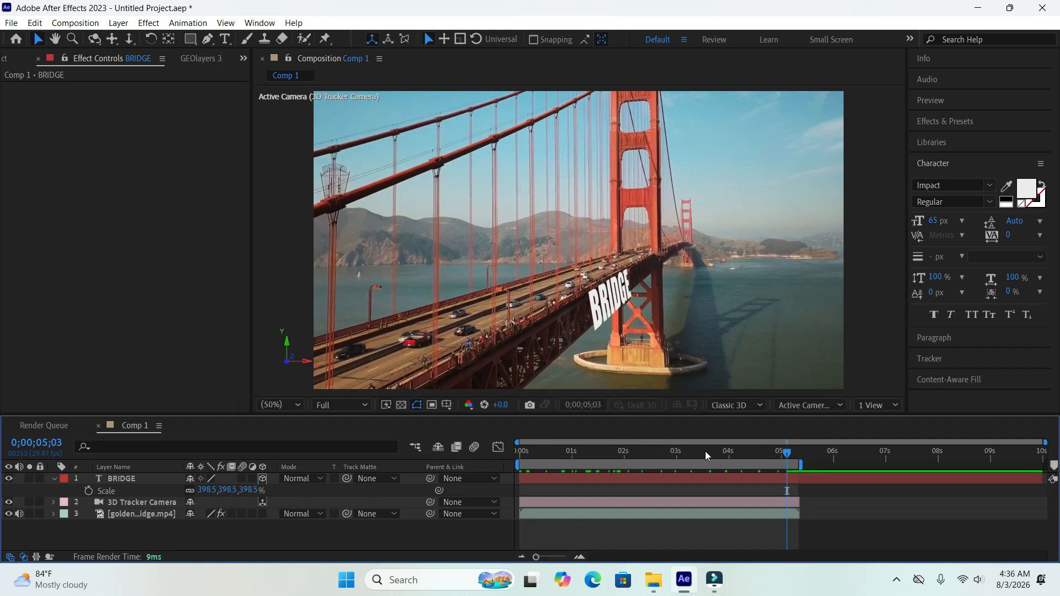
left_click_drag(673, 456, 587, 454)
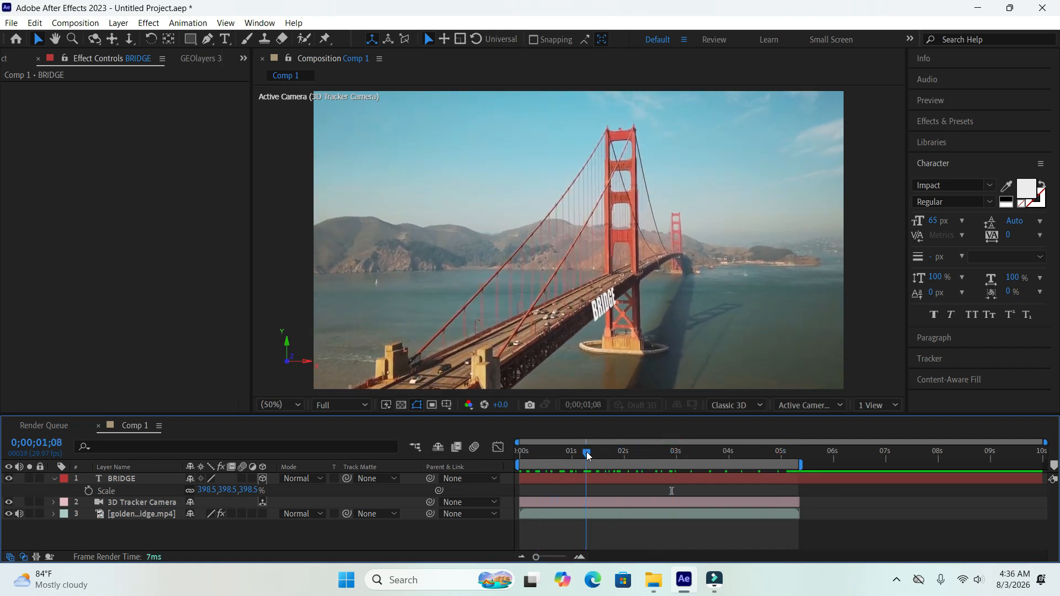
Step: Move the BRIDGE text down along the side of the deck, farther from the near tower, and deselect it
left_click(127, 480)
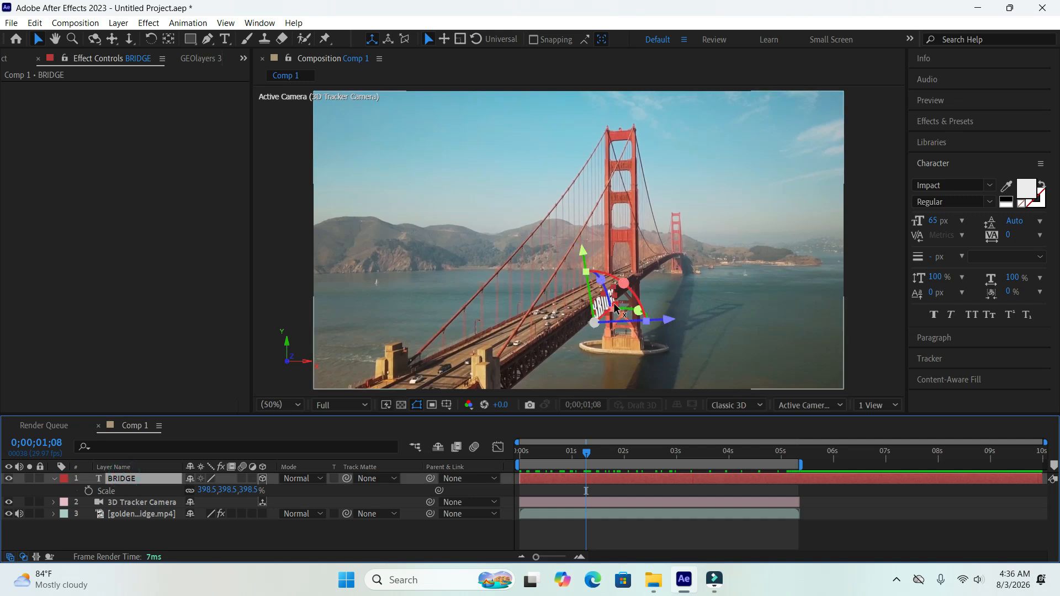
left_click_drag(615, 308, 595, 315)
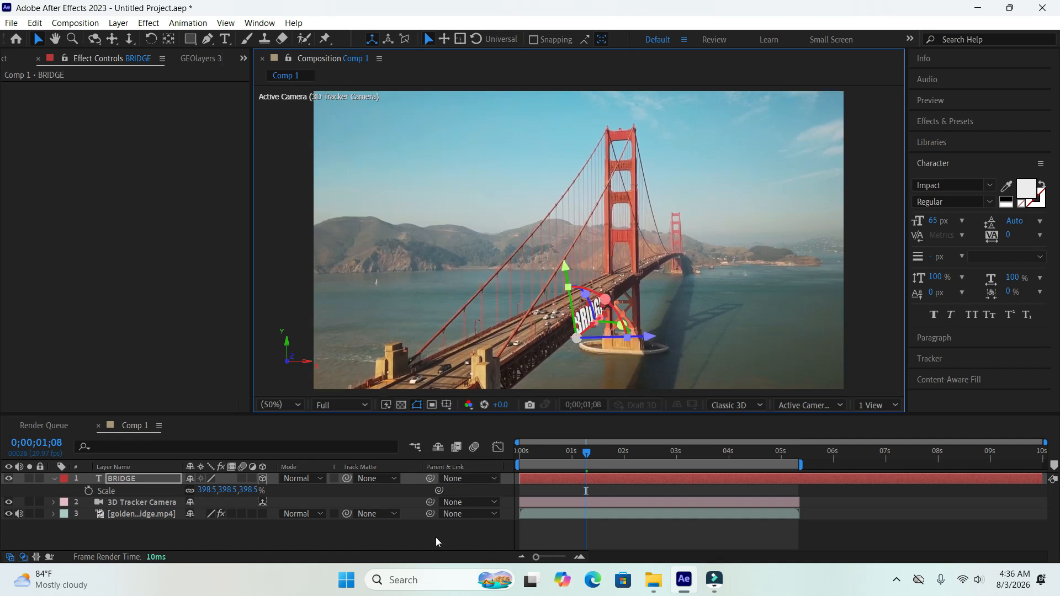
left_click(438, 539)
Step: At 0;00;05;08, set the BRIDGE text layer's Z Rotation to -3° and X Rotation to 4°
left_click_drag(587, 453, 800, 466)
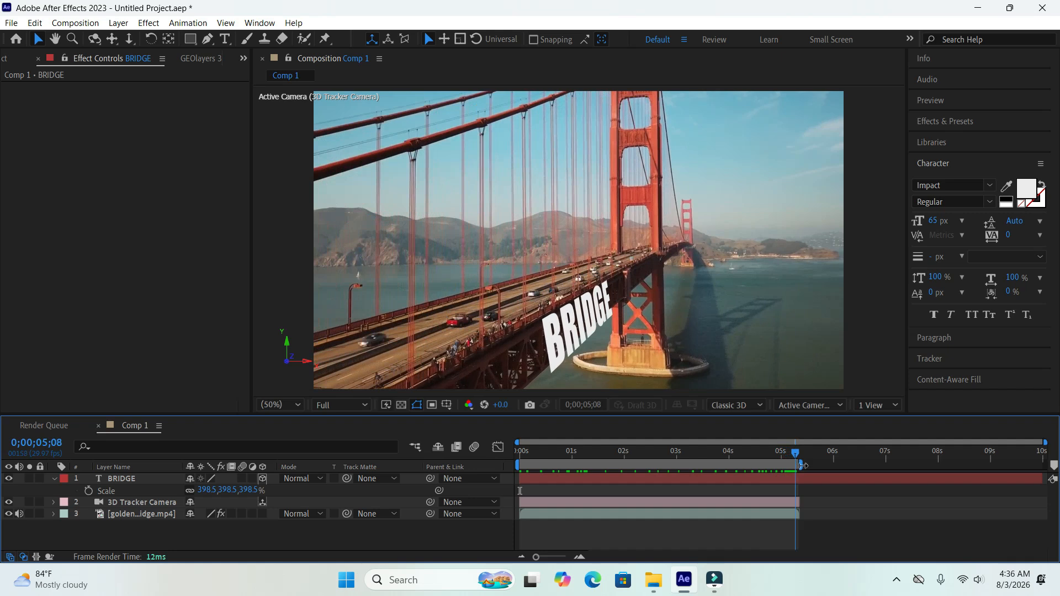
left_click(165, 478)
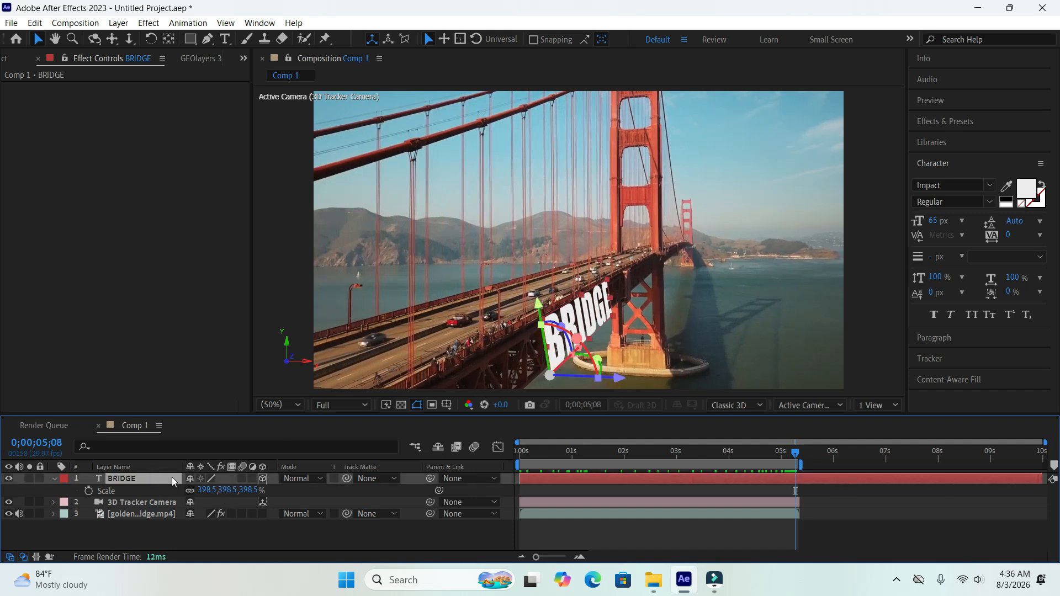
key("r")
left_click_drag(207, 531, 206, 526)
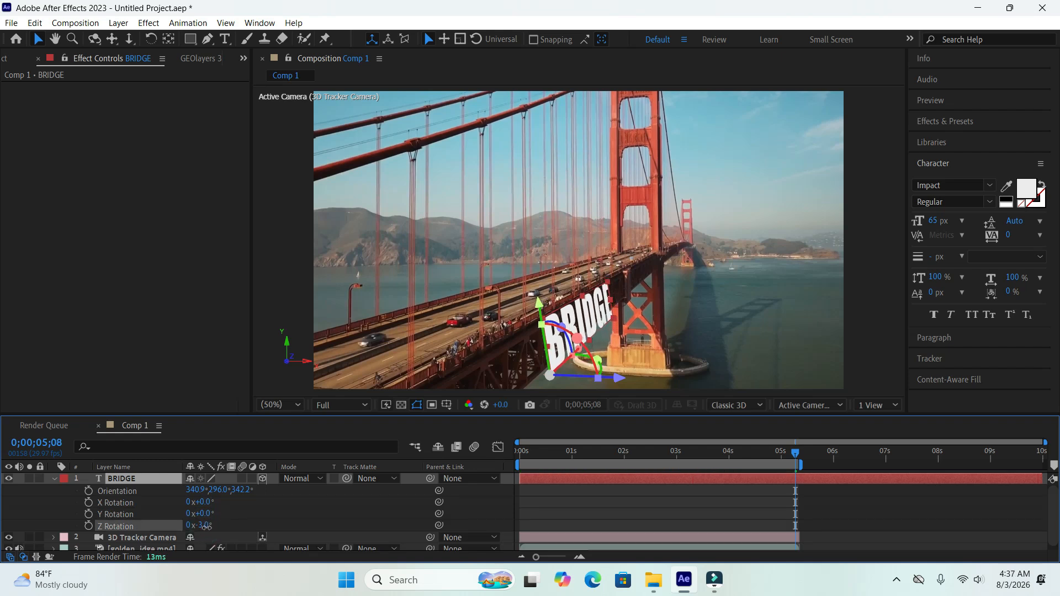
left_click(149, 482)
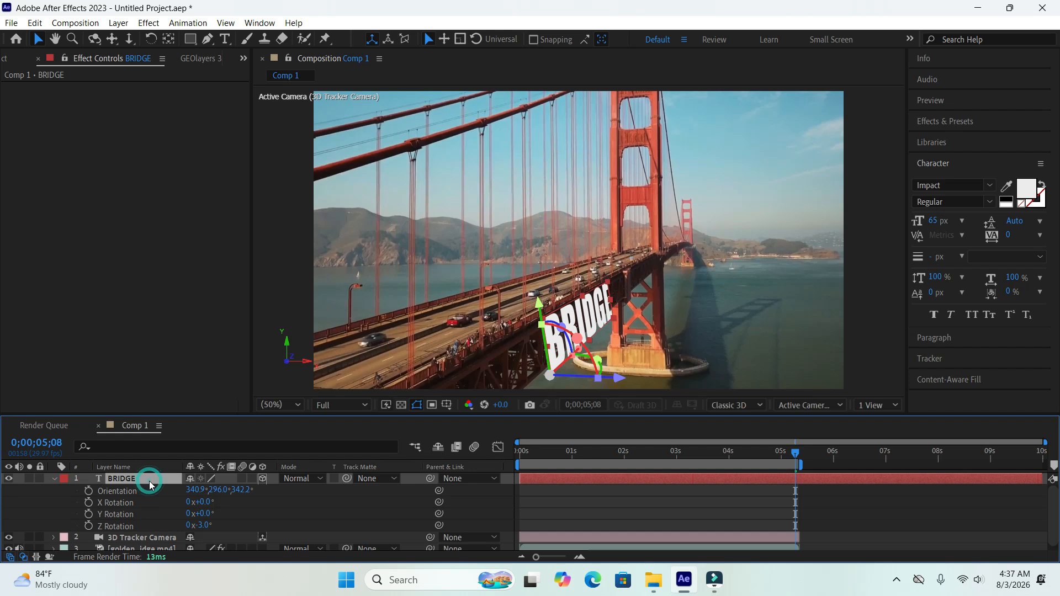
left_click_drag(205, 504, 213, 511)
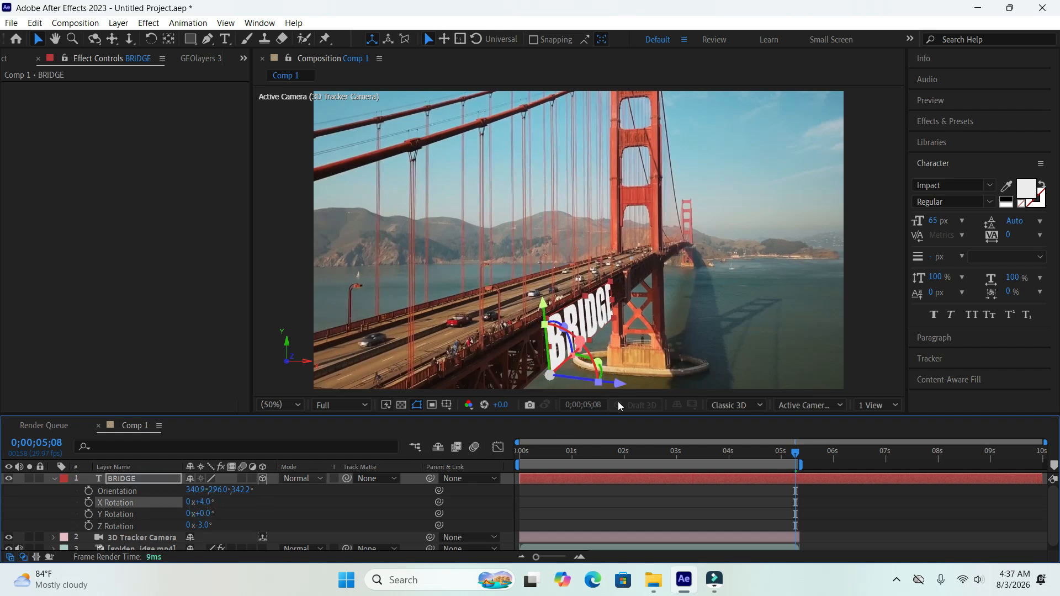
Step: Shift the BRIDGE text along Z away from the tower, lower it slightly along Y, and collapse the layer's properties
left_click_drag(622, 384, 595, 379)
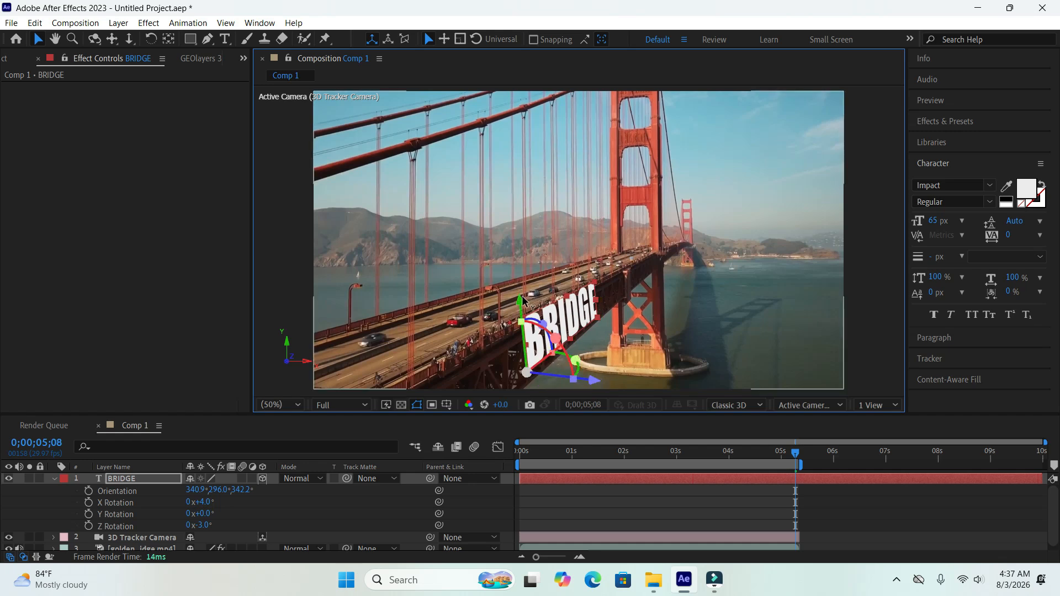
left_click_drag(524, 302, 527, 311)
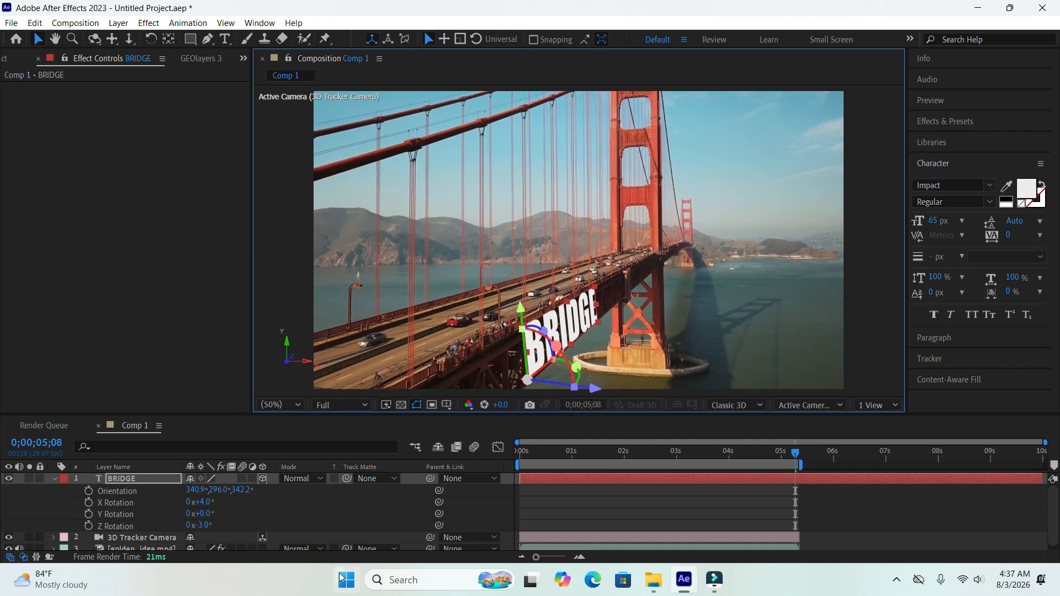
left_click(54, 479)
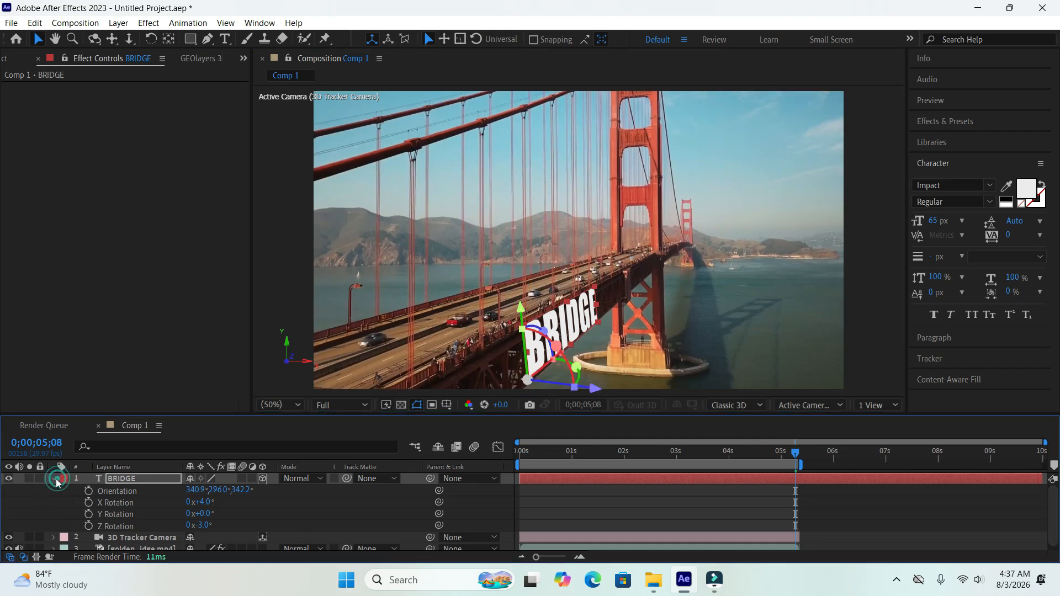
left_click(135, 521)
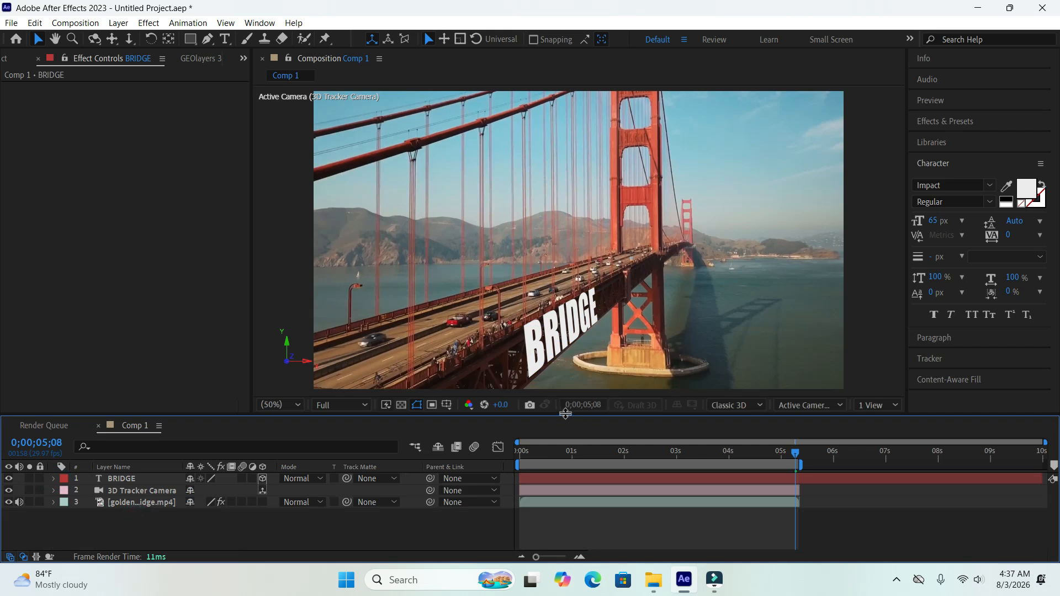
Step: Scrub back through the clip and play the composition from its first frame to review the tracked BRIDGE text
left_click_drag(787, 452, 657, 475)
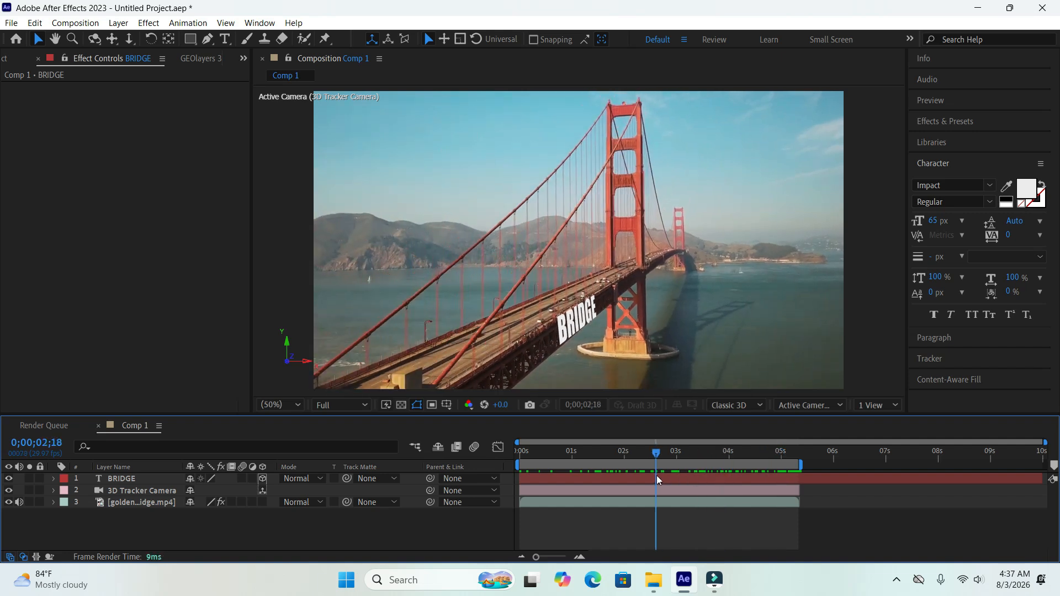
left_click(950, 103)
left_click(944, 119)
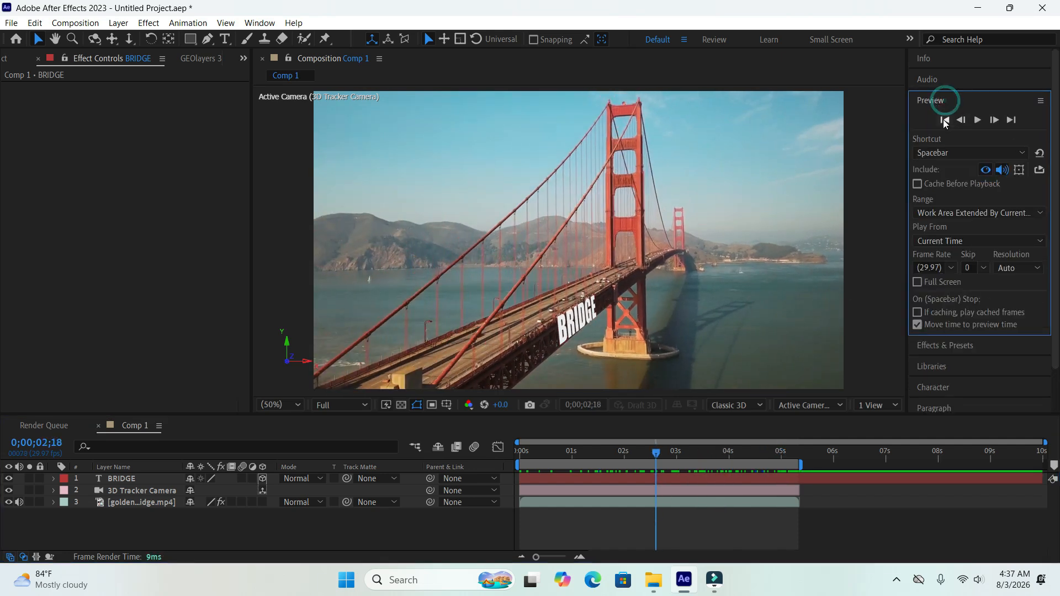
left_click(978, 119)
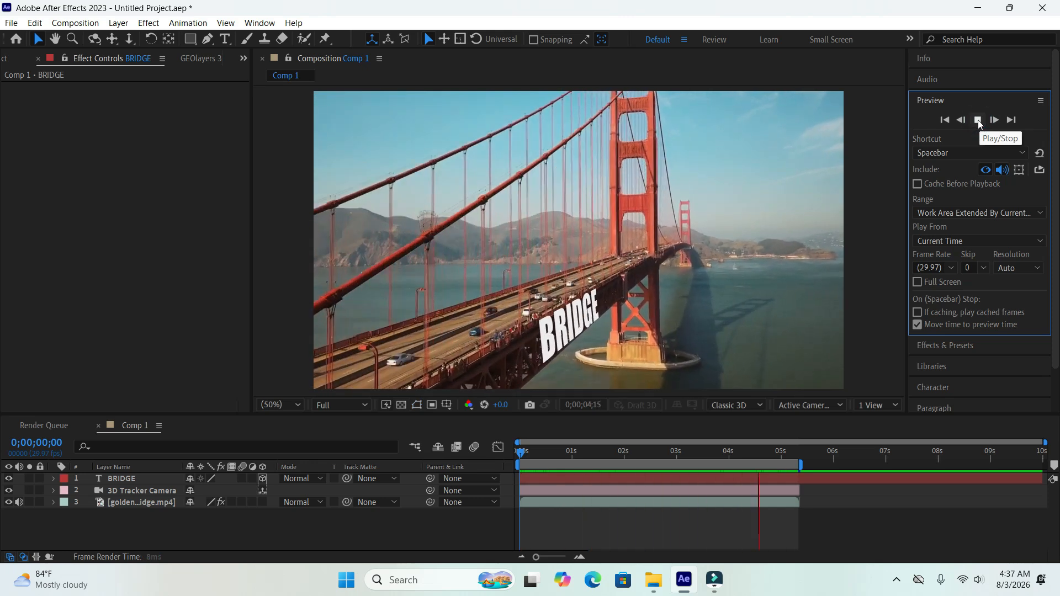
Step: Stop the preview near the clip's start and enable Render Track Points in the golden gate bridge clip's 3D Camera Tracker
left_click(978, 120)
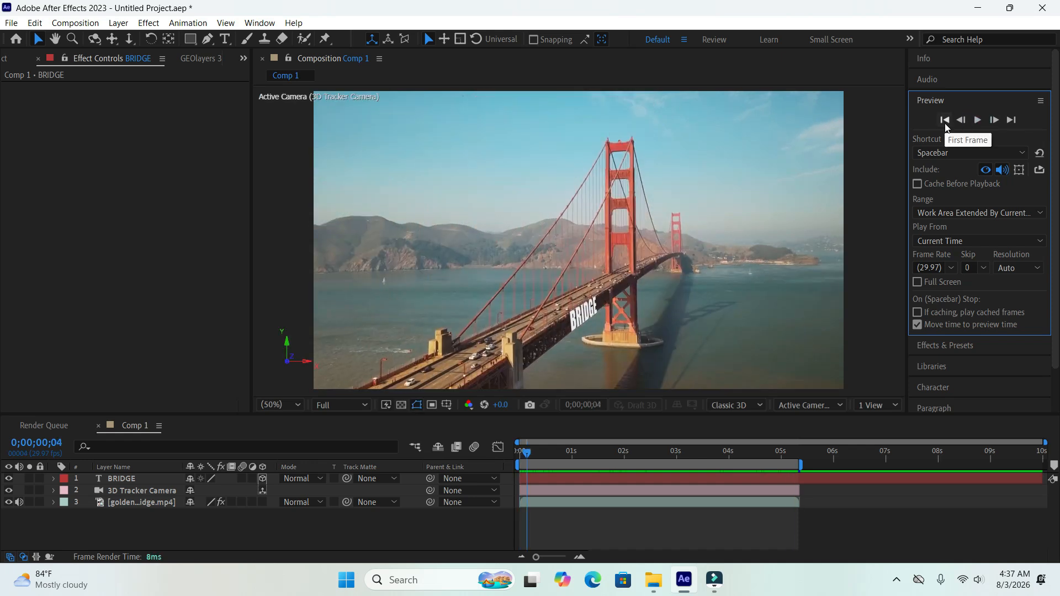
left_click(353, 535)
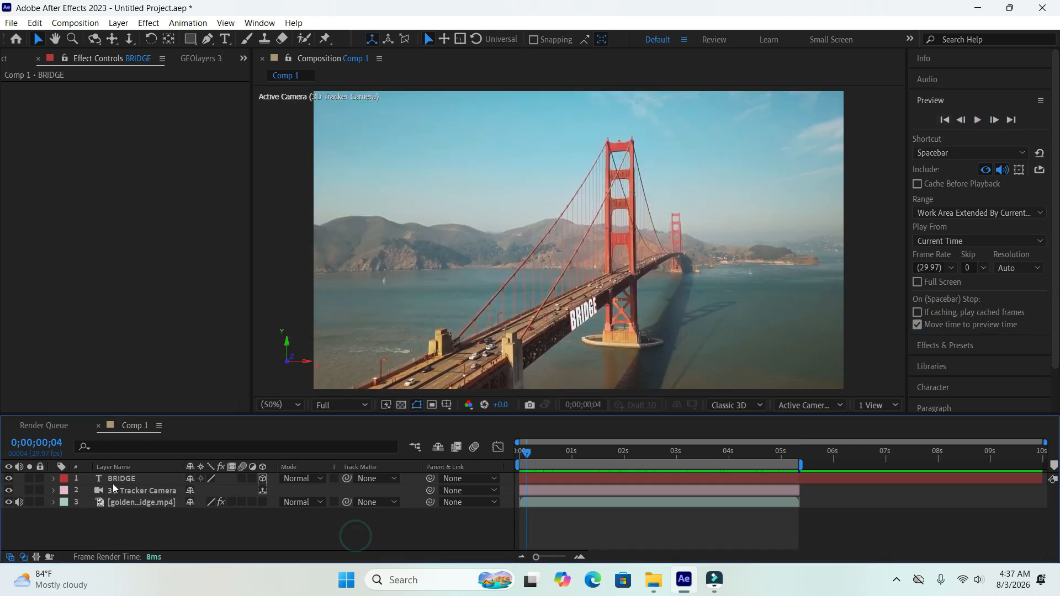
left_click(143, 522)
left_click(132, 503)
left_click(134, 501)
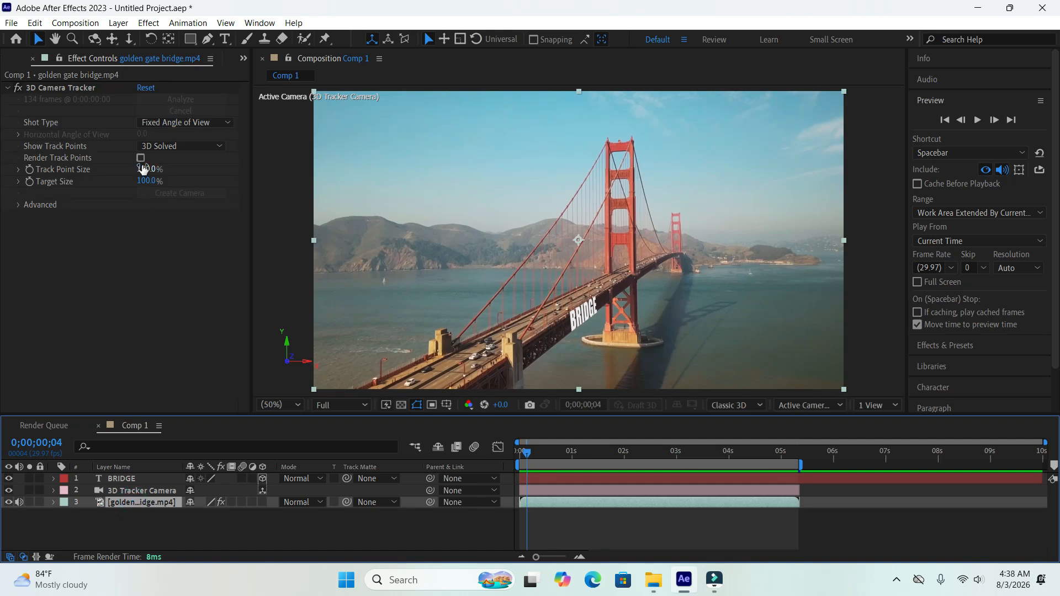
left_click(140, 158)
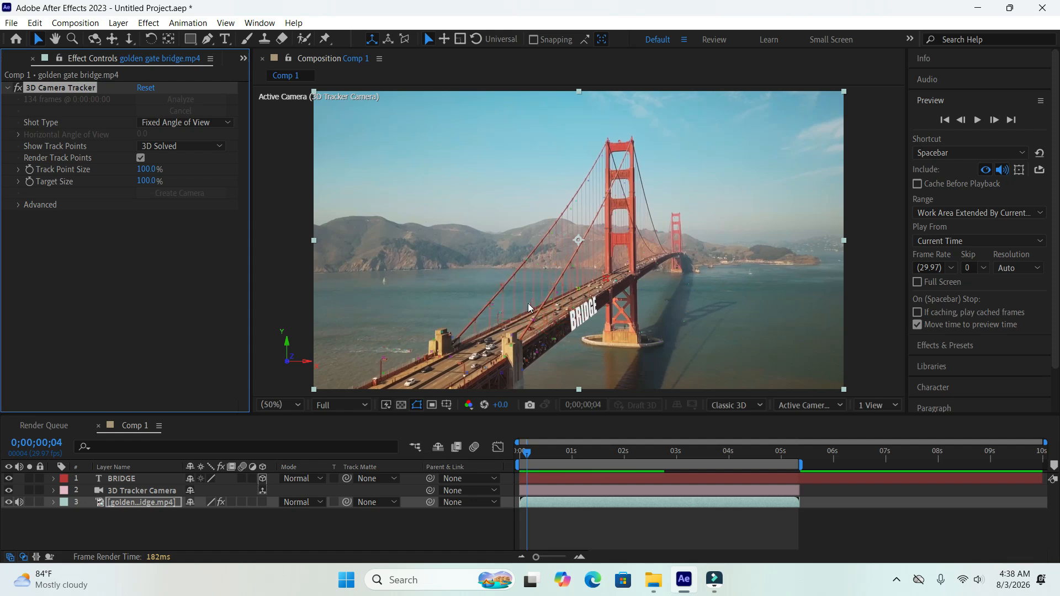
Step: Select eight solved track points spanning the suspension cables on the near side and the near tower down to the deck
scroll(556, 310, "up", 7)
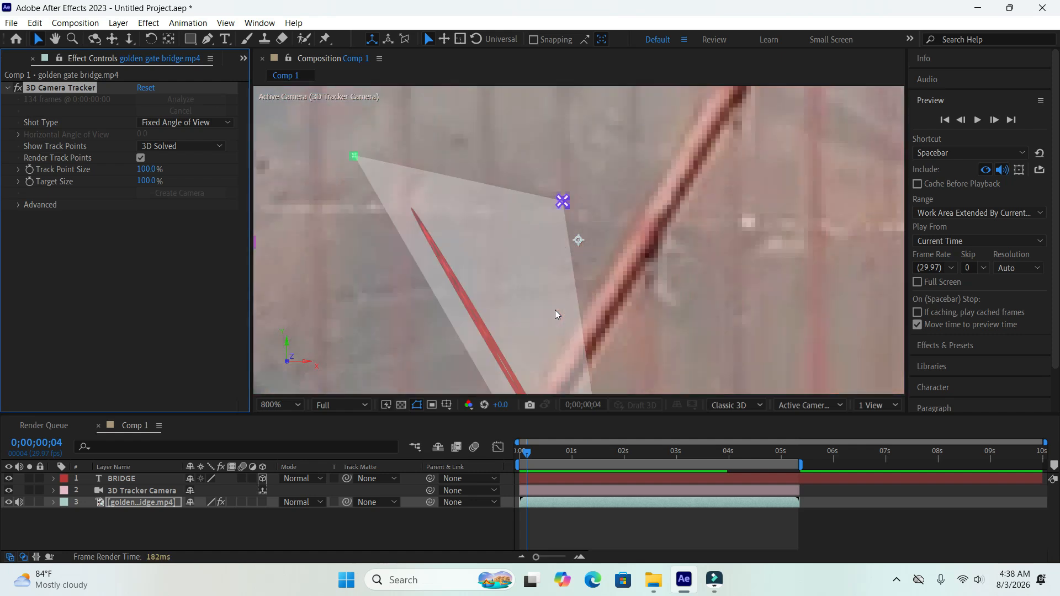
scroll(555, 310, "down", 8)
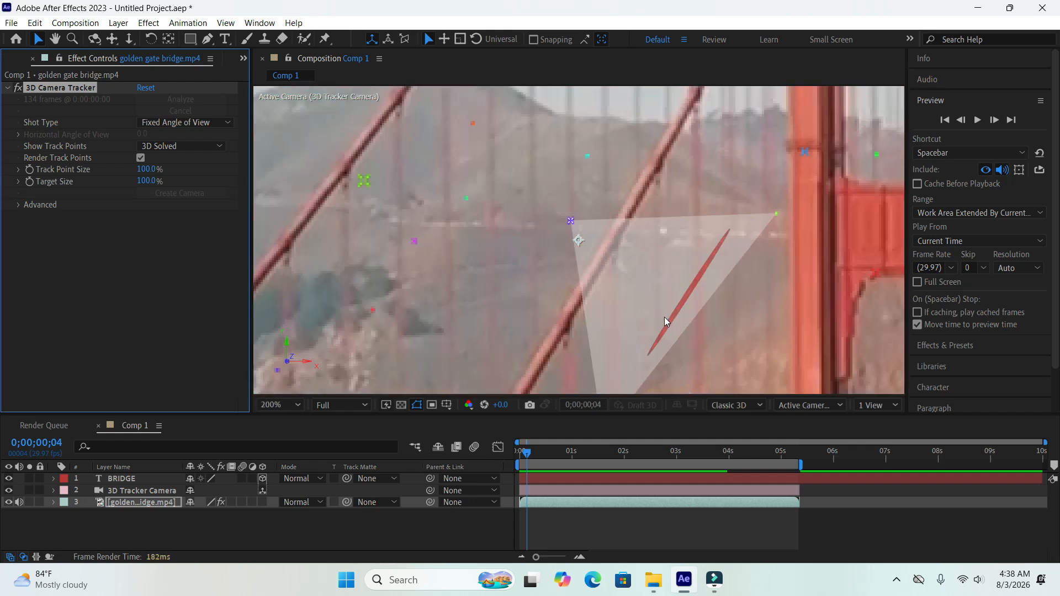
scroll(664, 317, "up", 5)
scroll(664, 317, "down", 2)
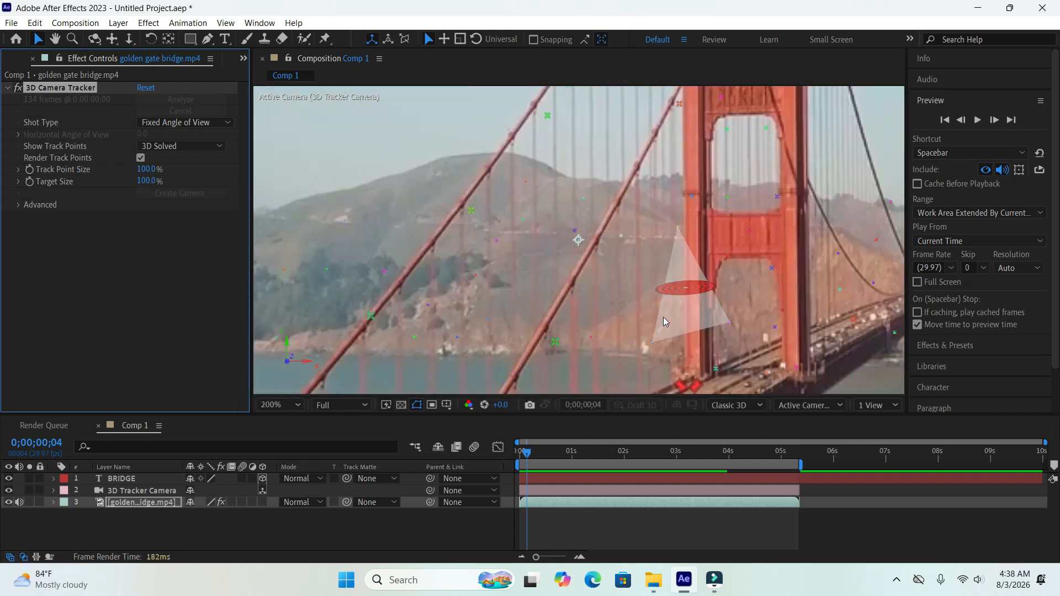
left_click(471, 211)
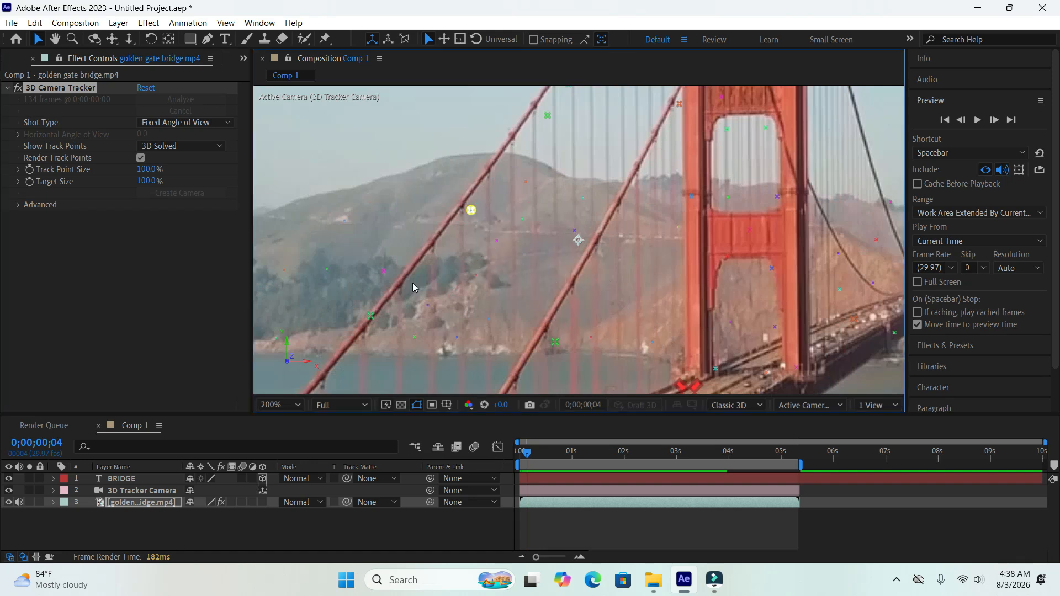
left_click(370, 317, "shift")
left_click(555, 343, "shift")
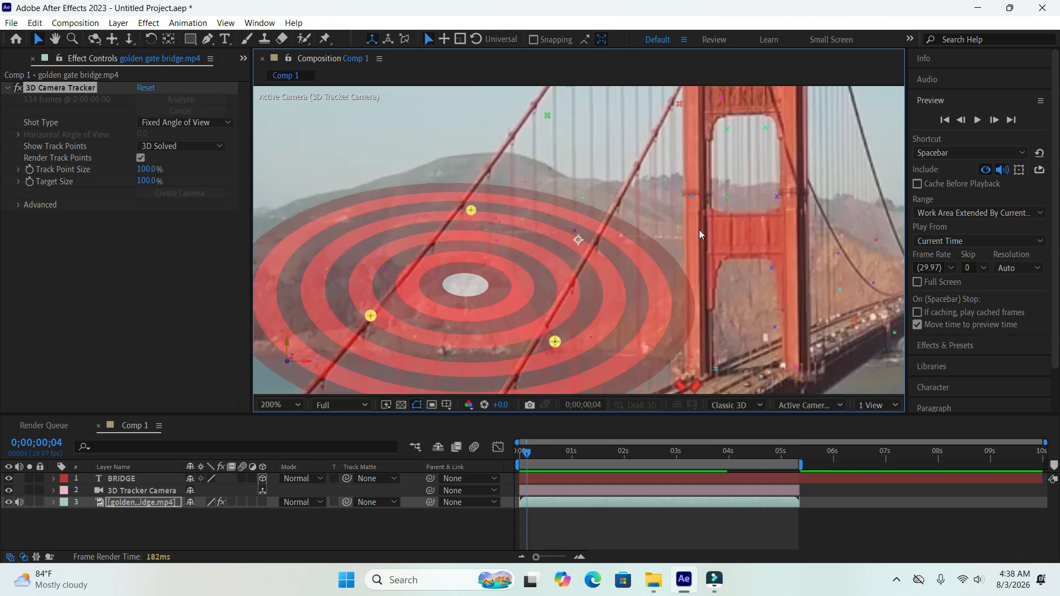
left_click(777, 196, "shift")
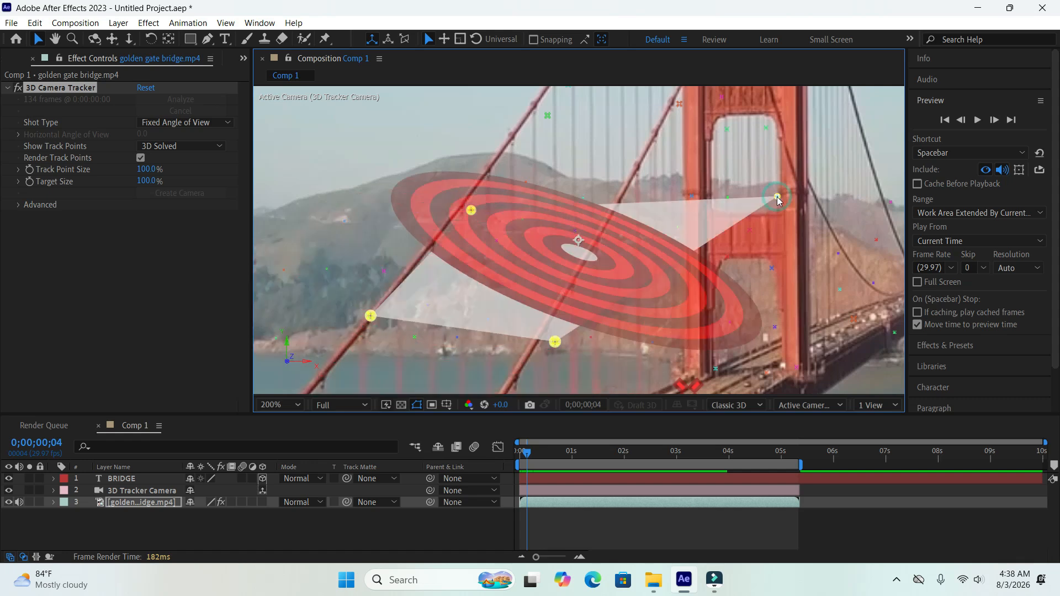
left_click(771, 268, "shift")
left_click(774, 328, "shift")
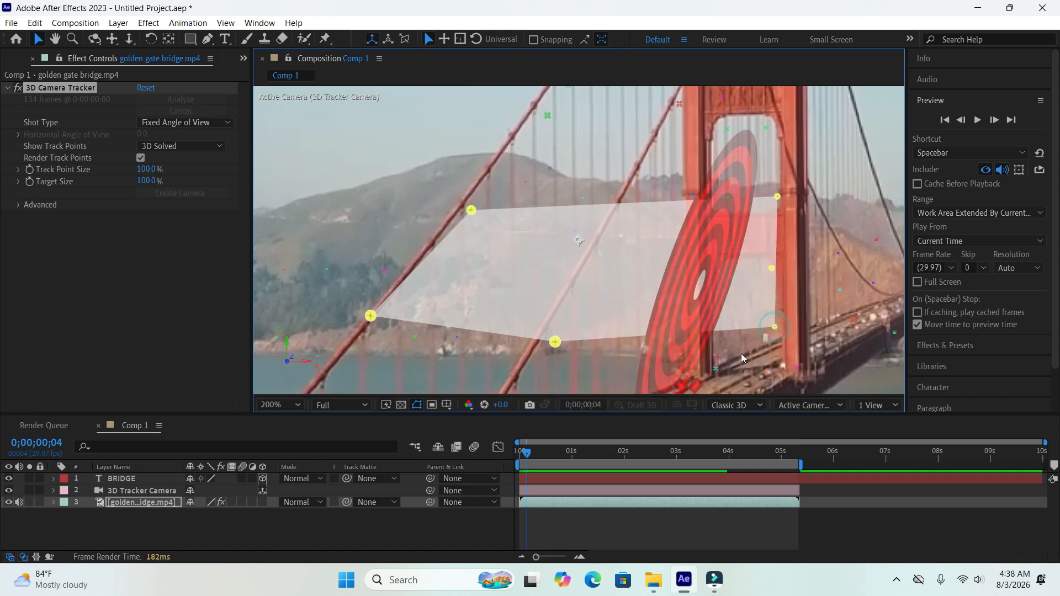
left_click(716, 369, "shift")
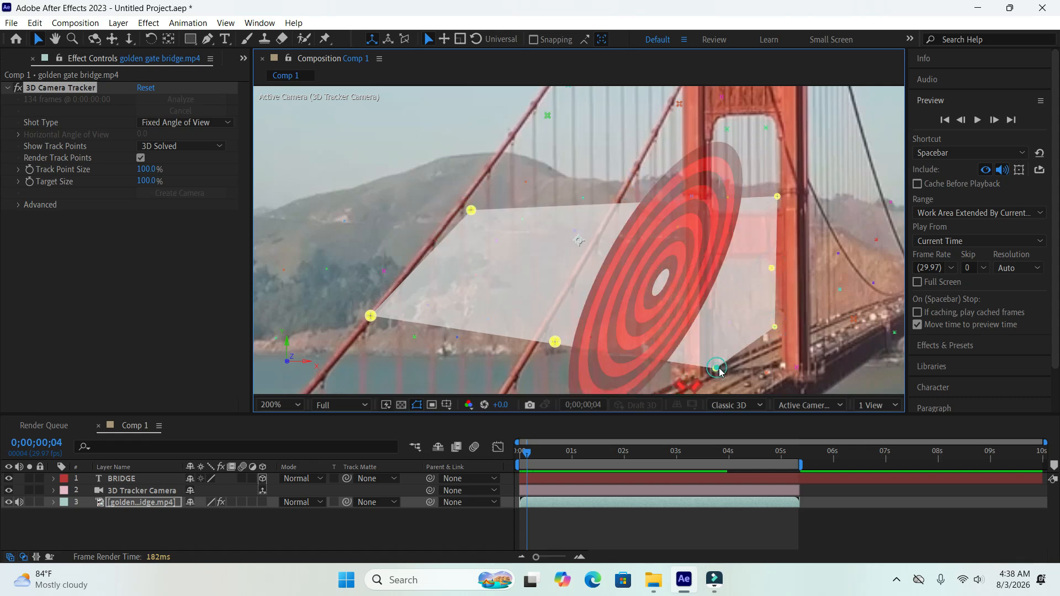
left_click(768, 373, "shift")
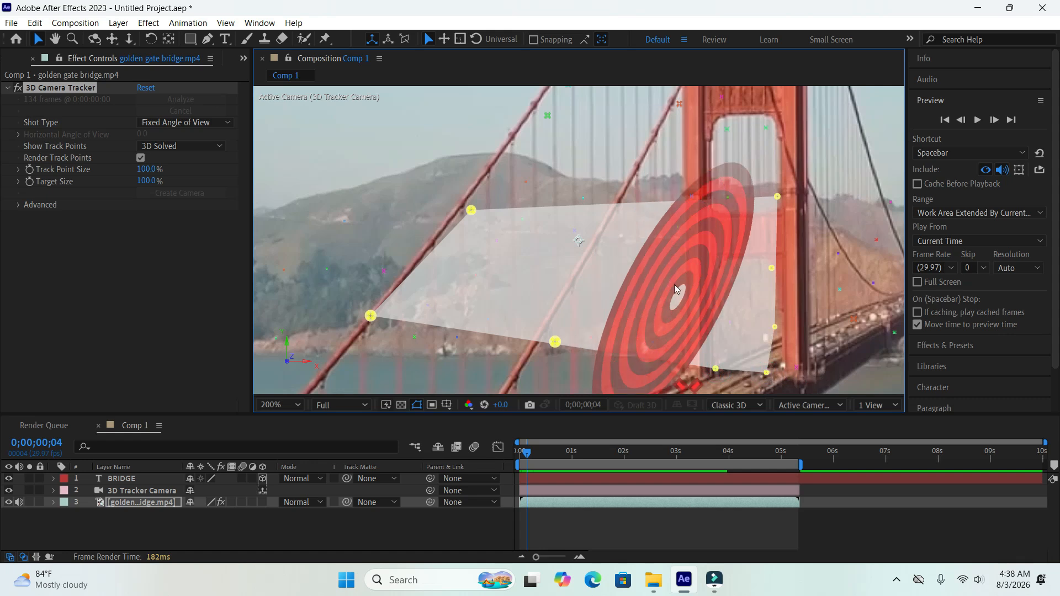
Step: Create a single text layer on the plane of the selected track points and fit the composition view up to 100%
right_click(666, 264)
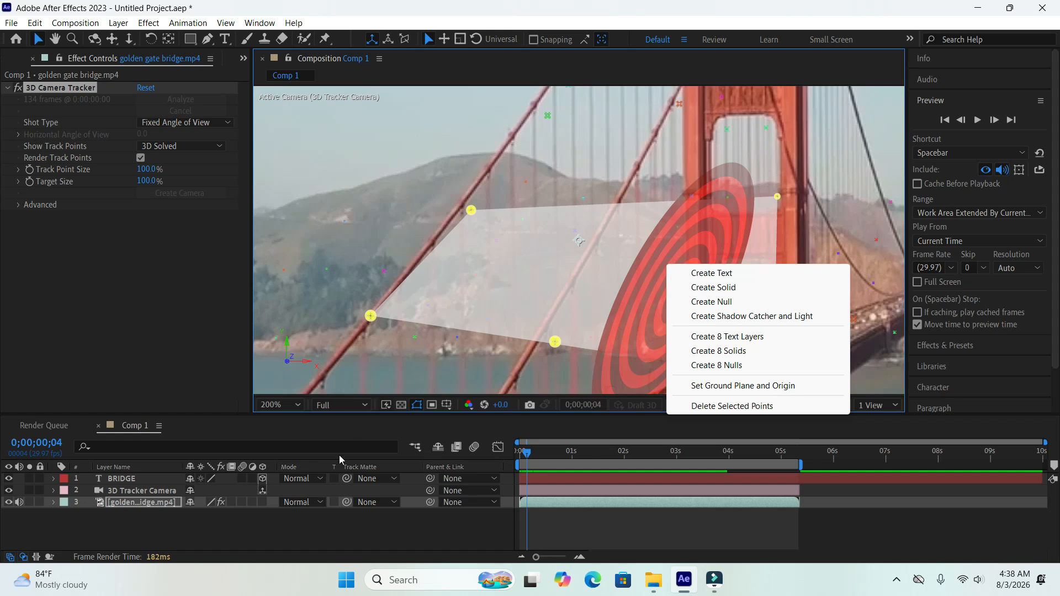
left_click(705, 273)
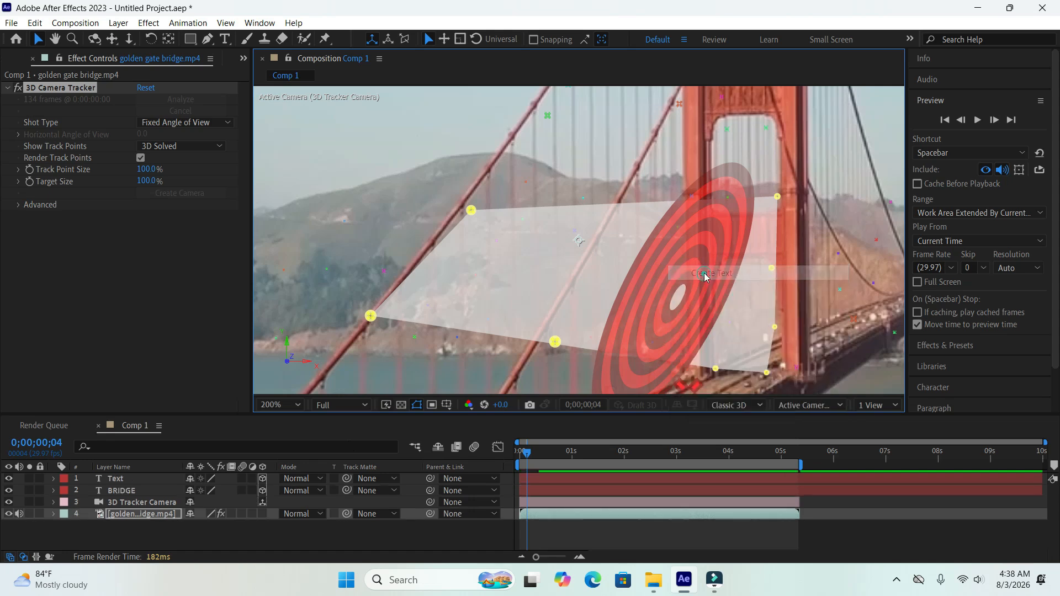
left_click(297, 405)
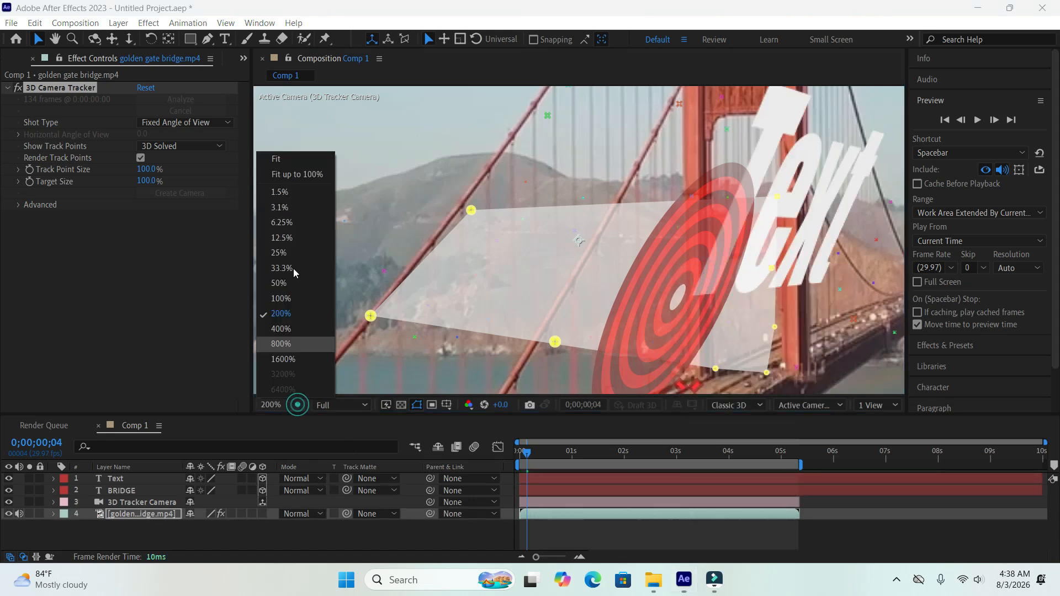
left_click(303, 175)
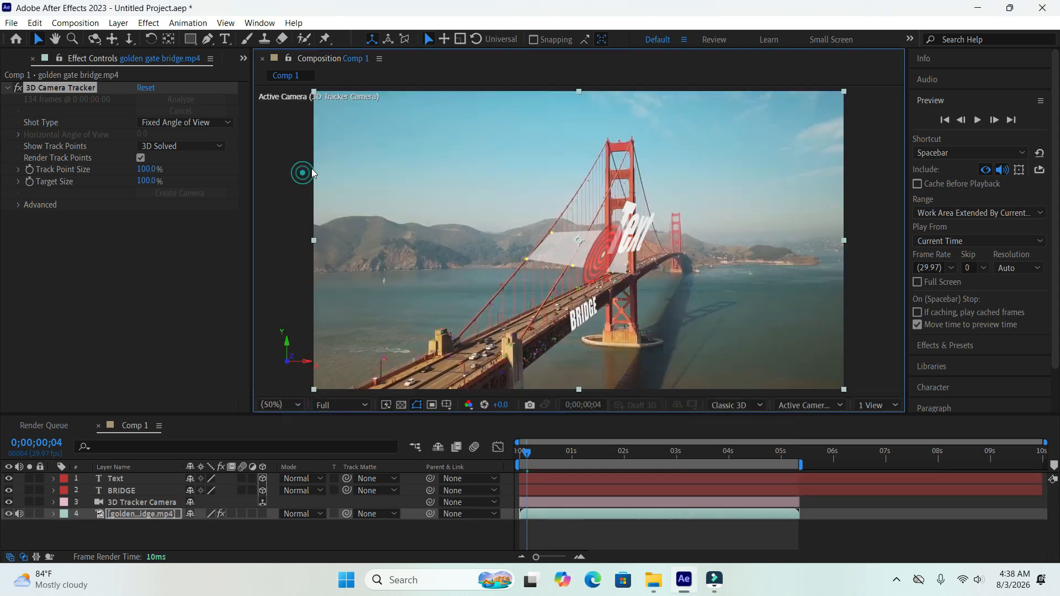
Step: Rotate the new Text layer to face the camera and move it off the tower, over the hills beside the bridge
left_click(152, 479)
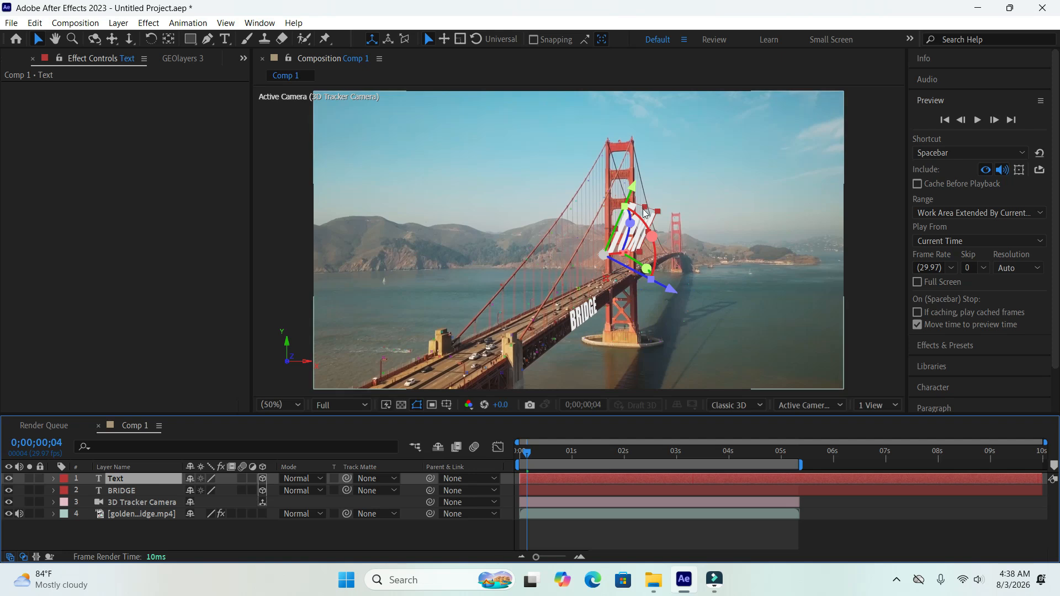
left_click_drag(643, 223, 607, 213)
left_click_drag(601, 257, 494, 259)
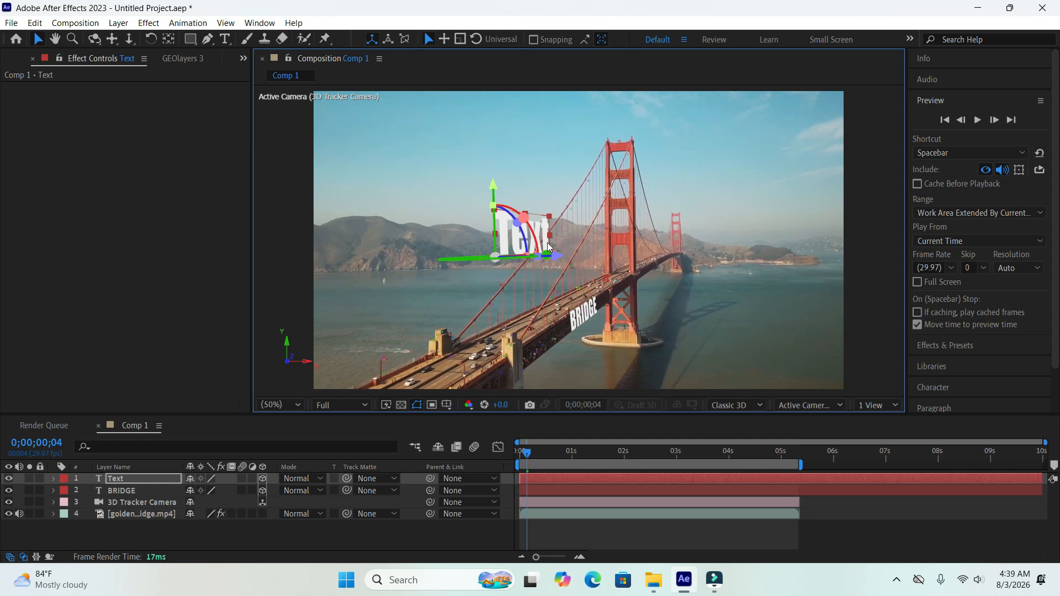
left_click_drag(544, 255, 508, 260)
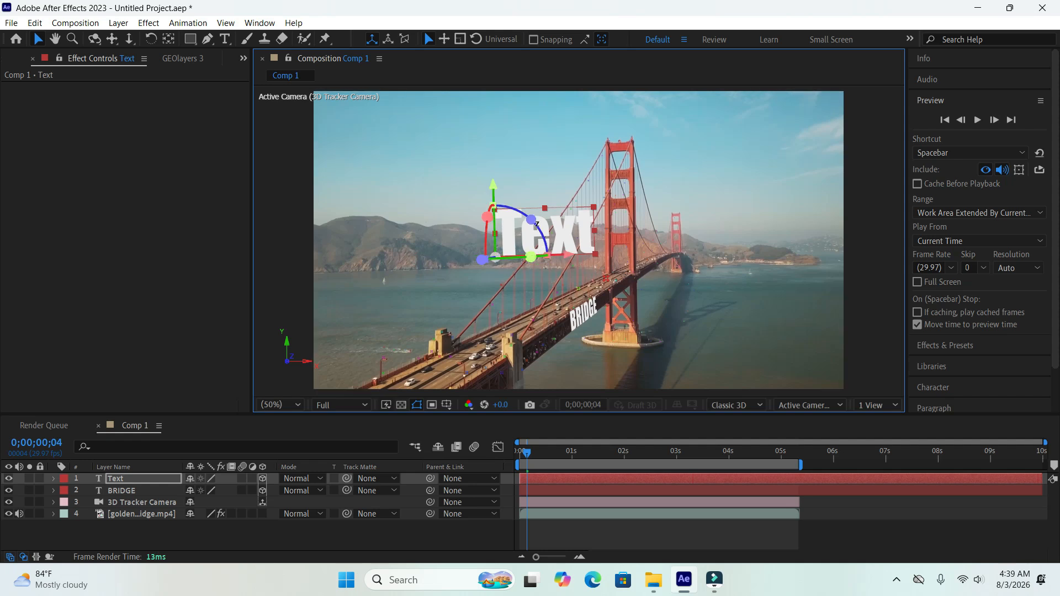
Step: Scale the Text layer to 1416.5%, set its Z Rotation to 2° to level it, and collapse its properties
left_click(169, 478)
key("s")
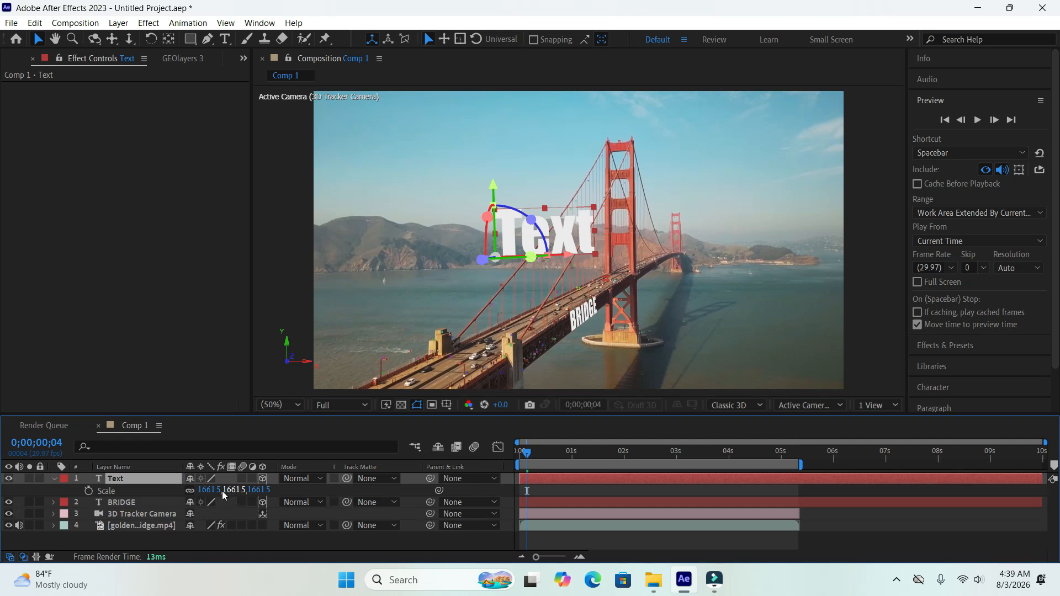
left_click_drag(210, 496, 34, 485)
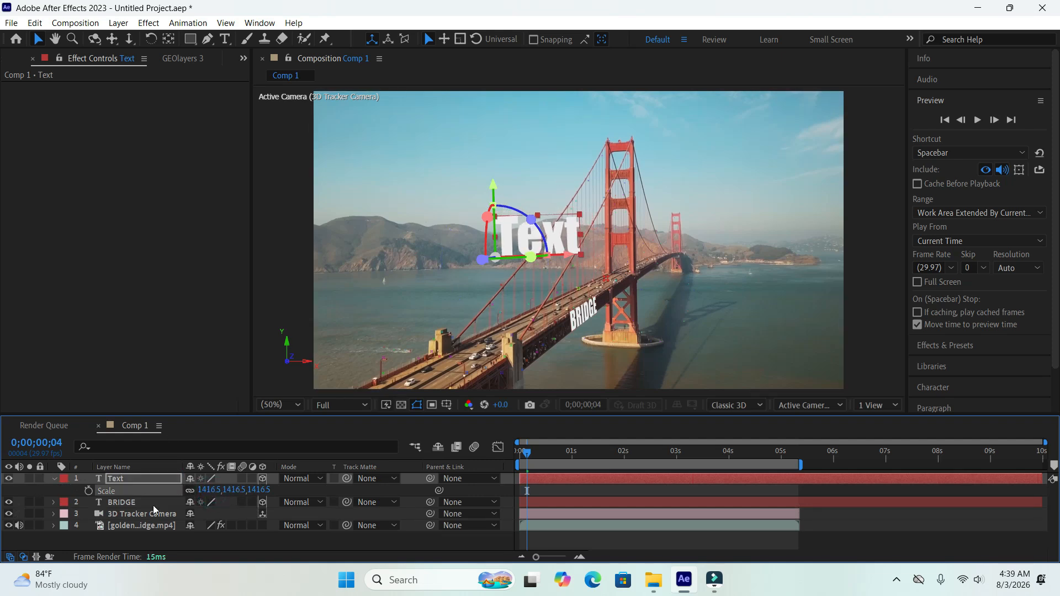
left_click(148, 479)
key("r")
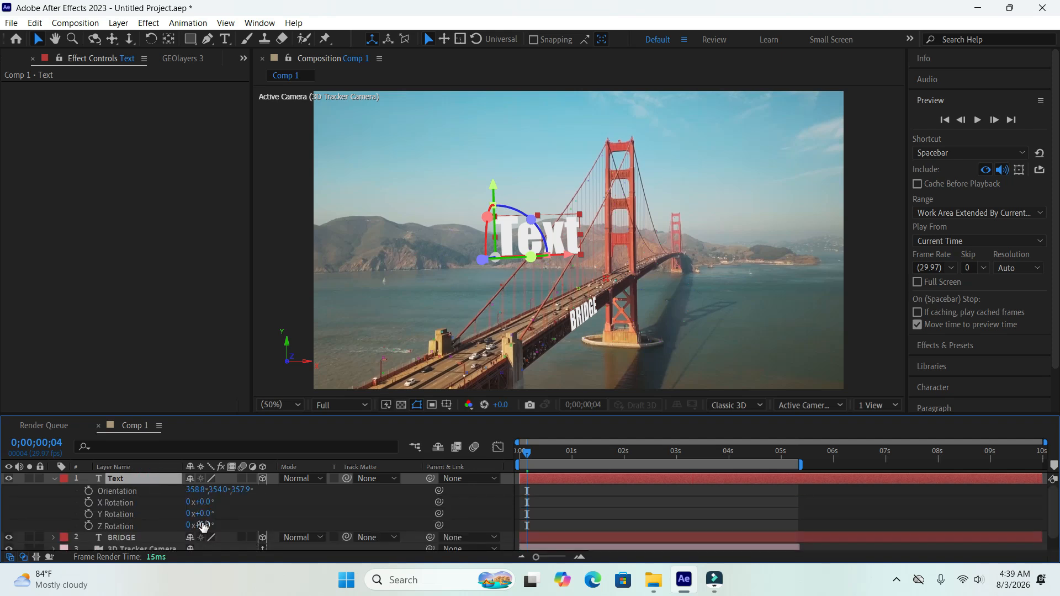
left_click_drag(204, 525, 207, 525)
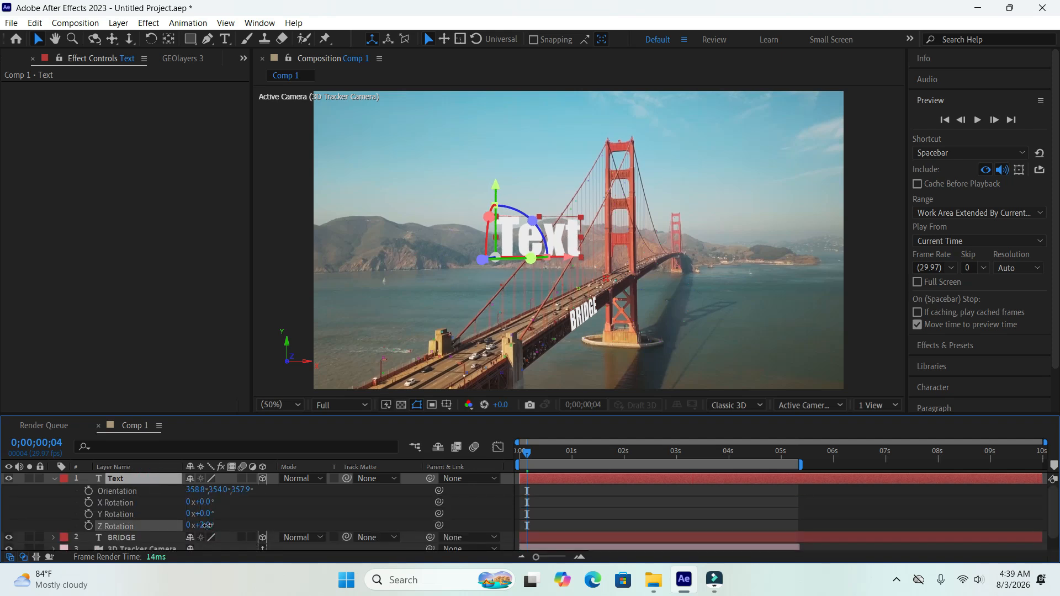
left_click(54, 478)
left_click(185, 536)
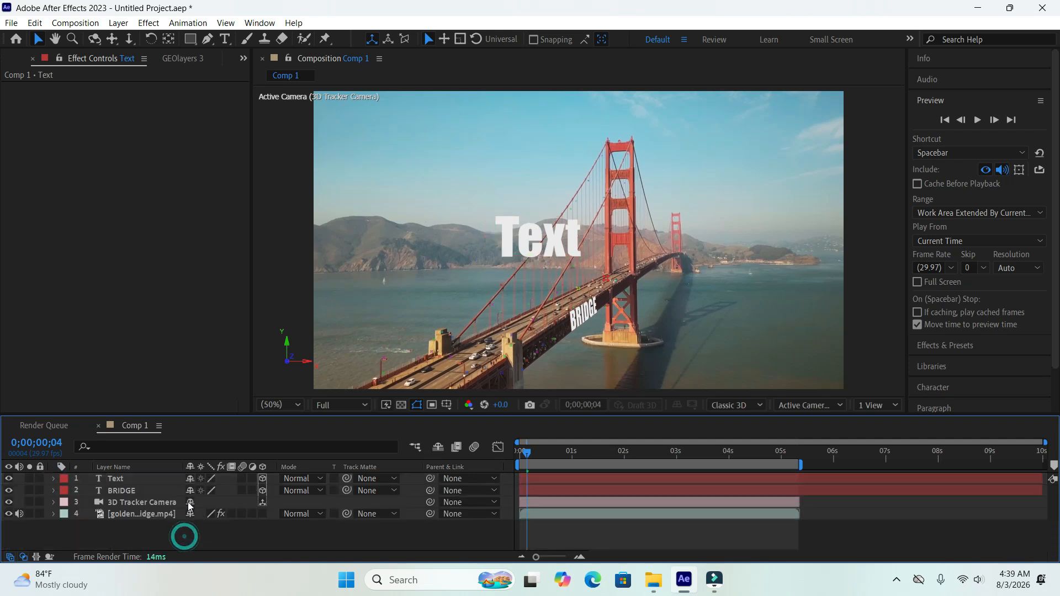
Step: Move the Text layer along X away from the bridge cables, lower it slightly along Y to the shoreline, and deselect it
left_click(128, 479)
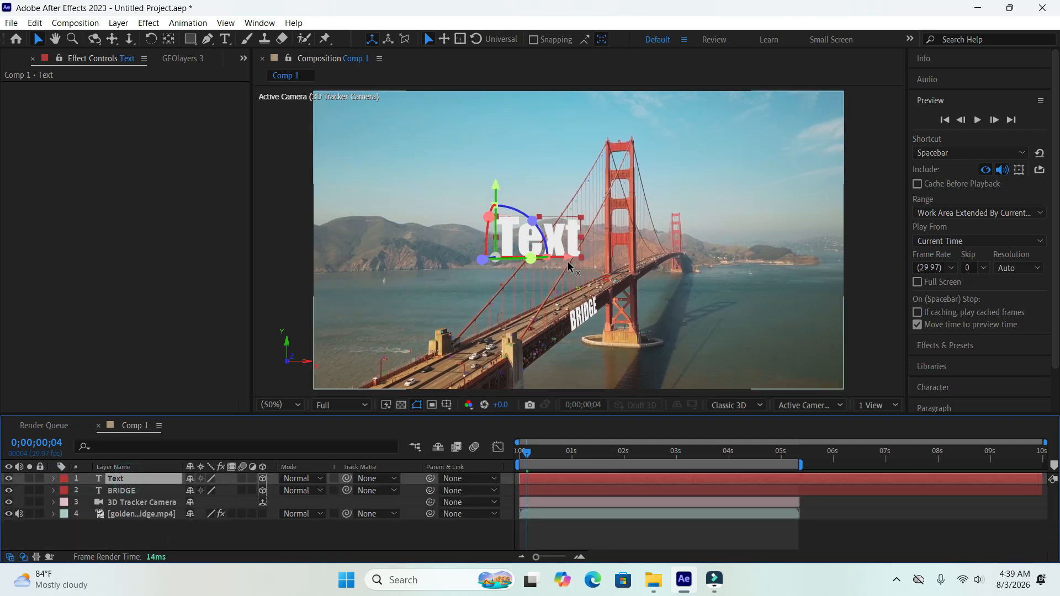
left_click_drag(570, 264, 468, 236)
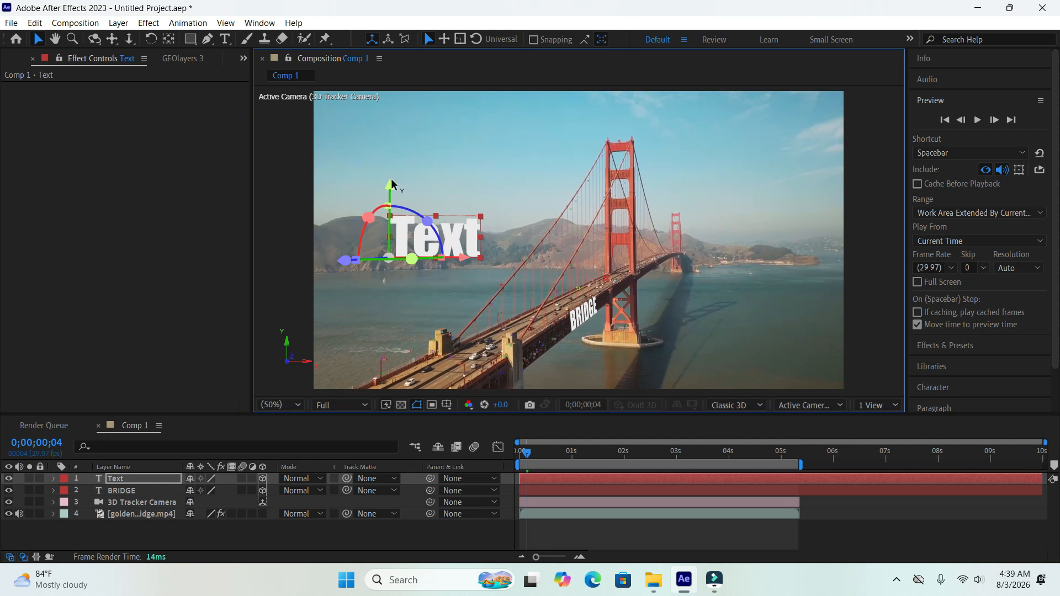
mouse_move(390, 190)
left_mouse_down()
mouse_move(394, 131)
mouse_move(402, 198)
left_mouse_up()
left_click(277, 543)
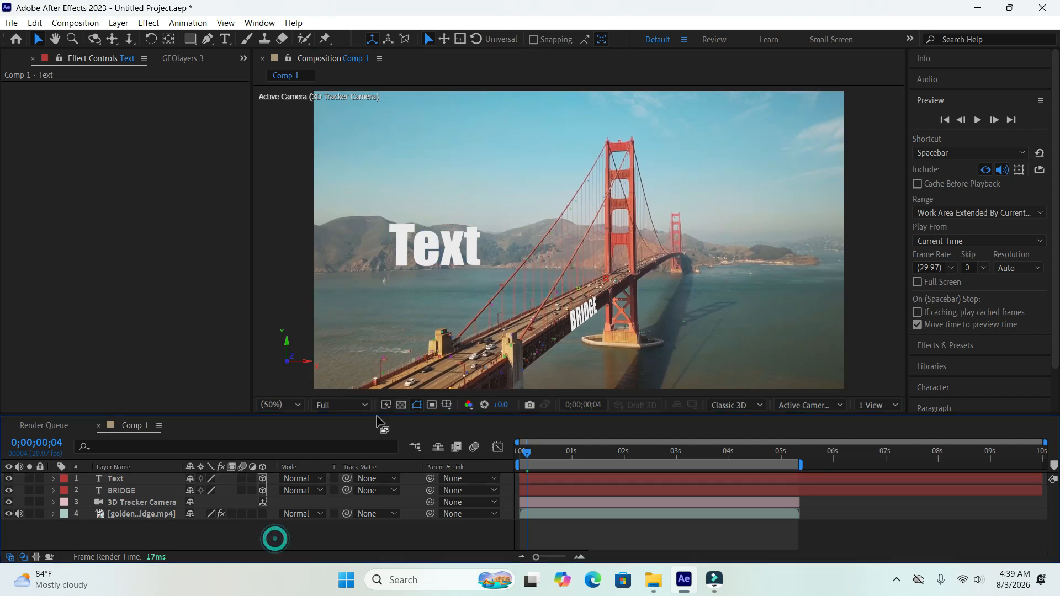
Step: Reduce the Text layer's scale to about 1334.5% and collapse its properties
left_click(146, 480)
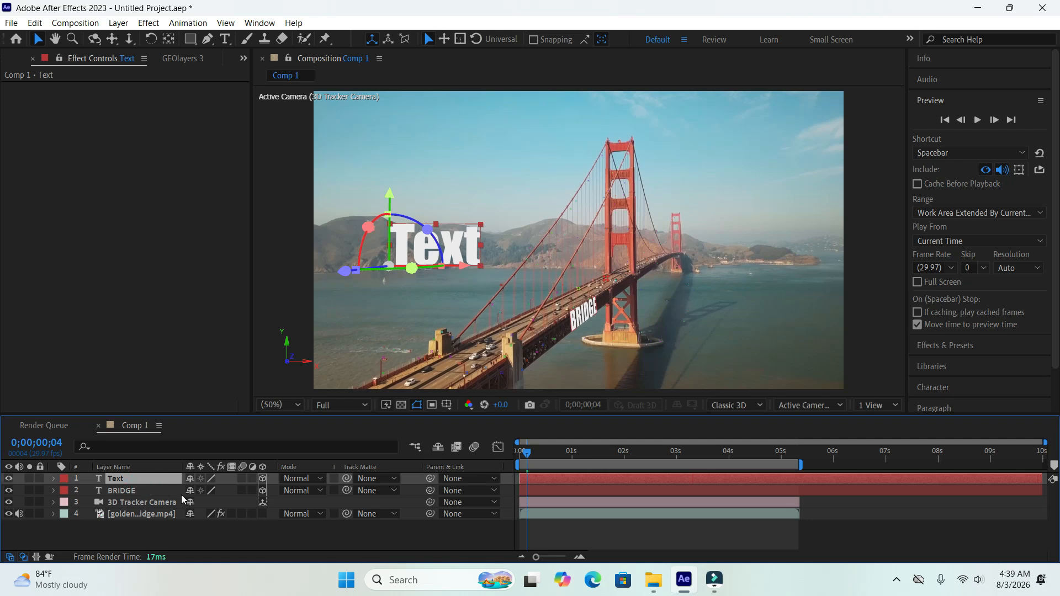
key("s")
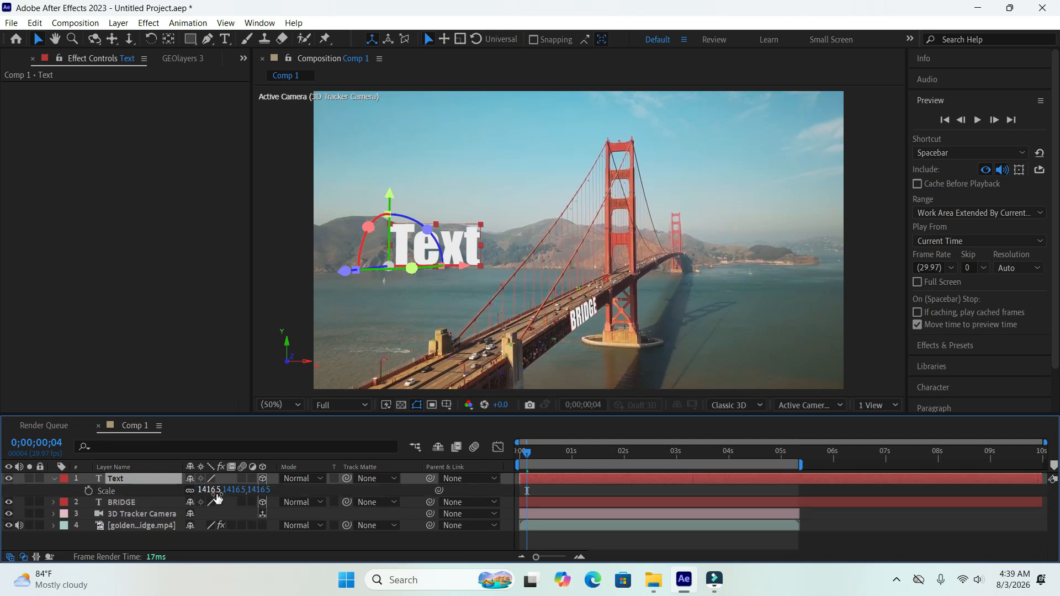
left_click_drag(209, 490, 76, 482)
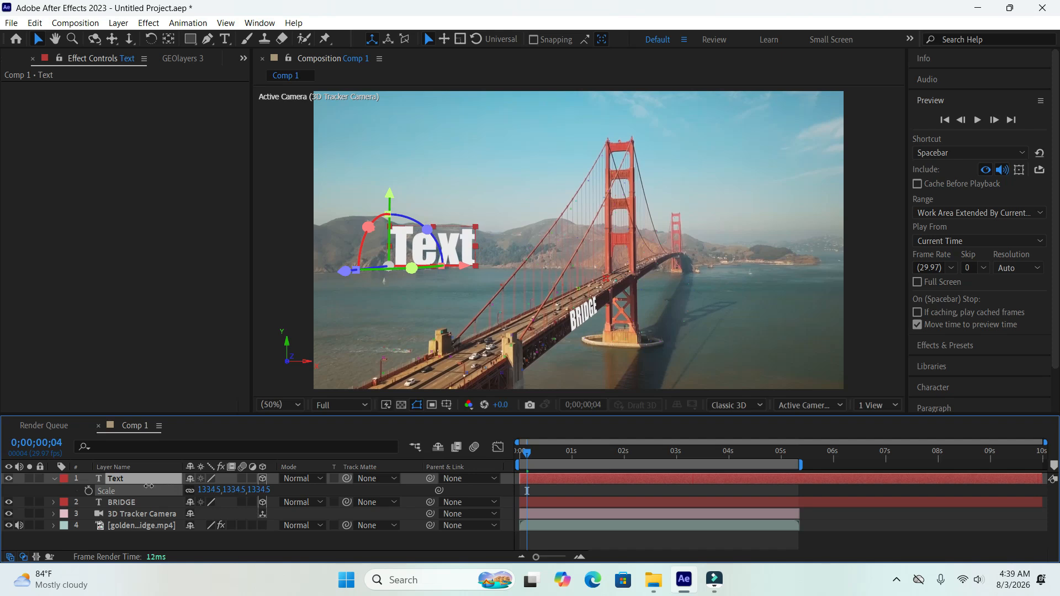
left_click(54, 479)
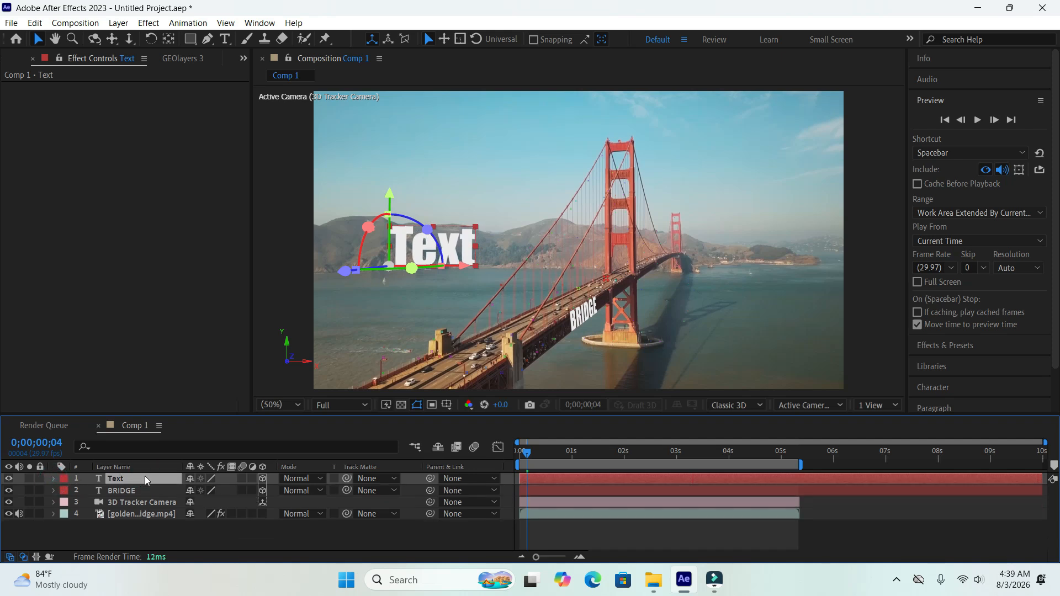
Step: Replace the wording of the Text layer with "Welcome" and commit the edit
double_click(144, 477)
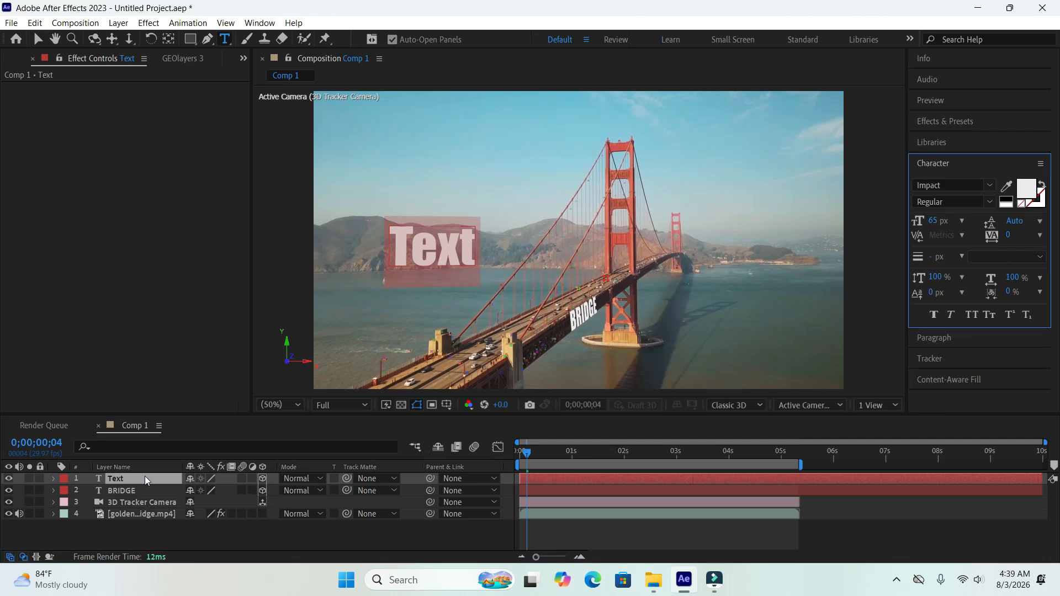
type("W")
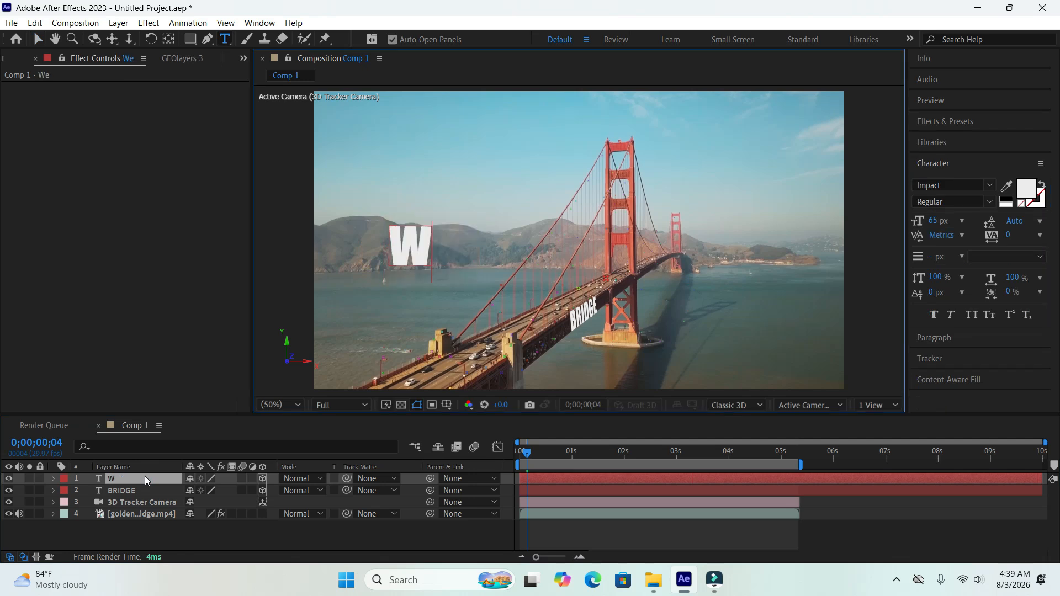
type("elc")
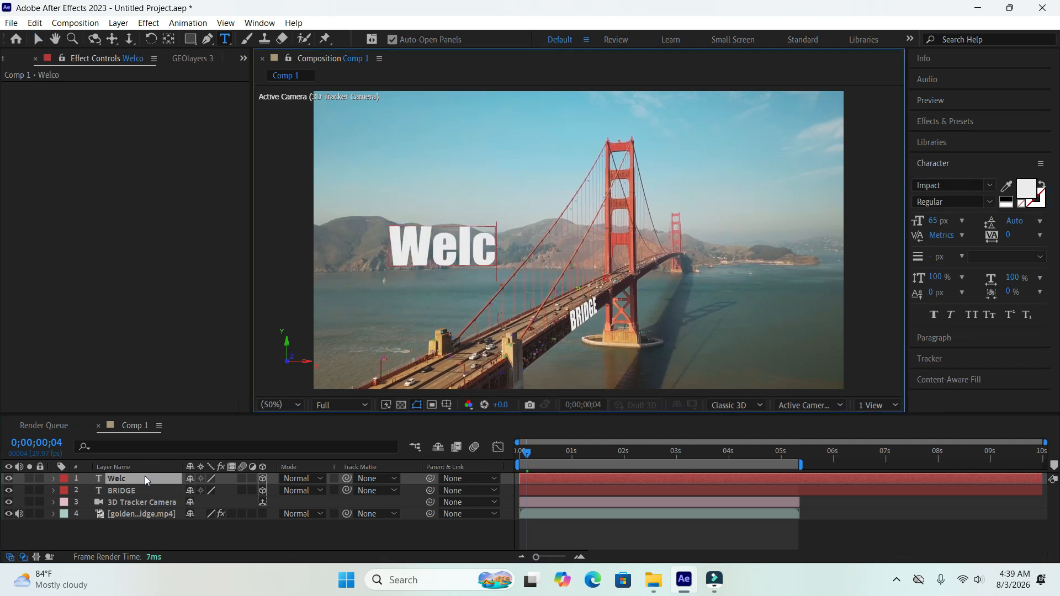
type("ome")
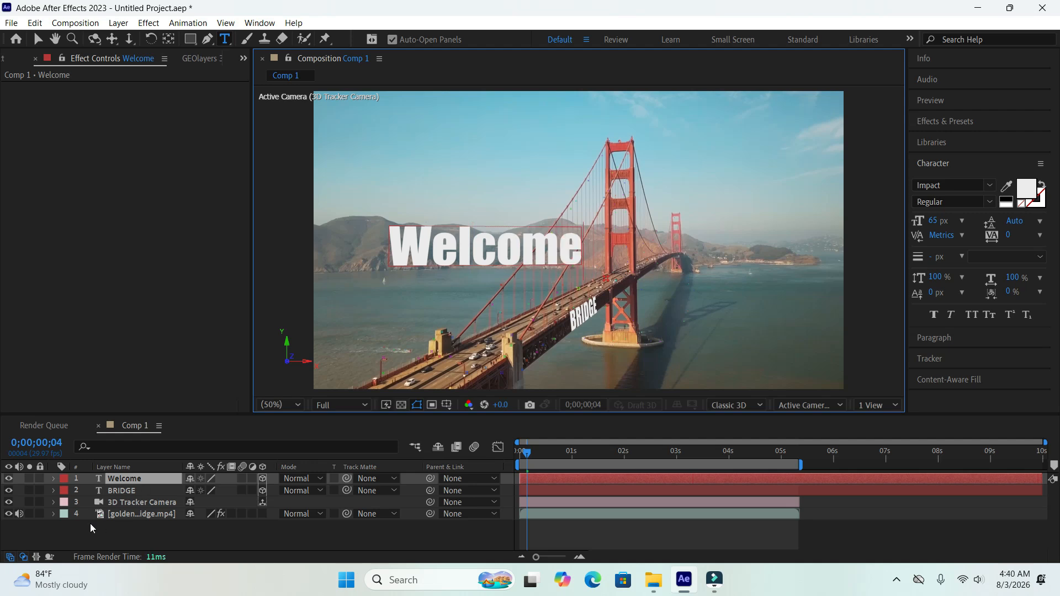
left_click(150, 478)
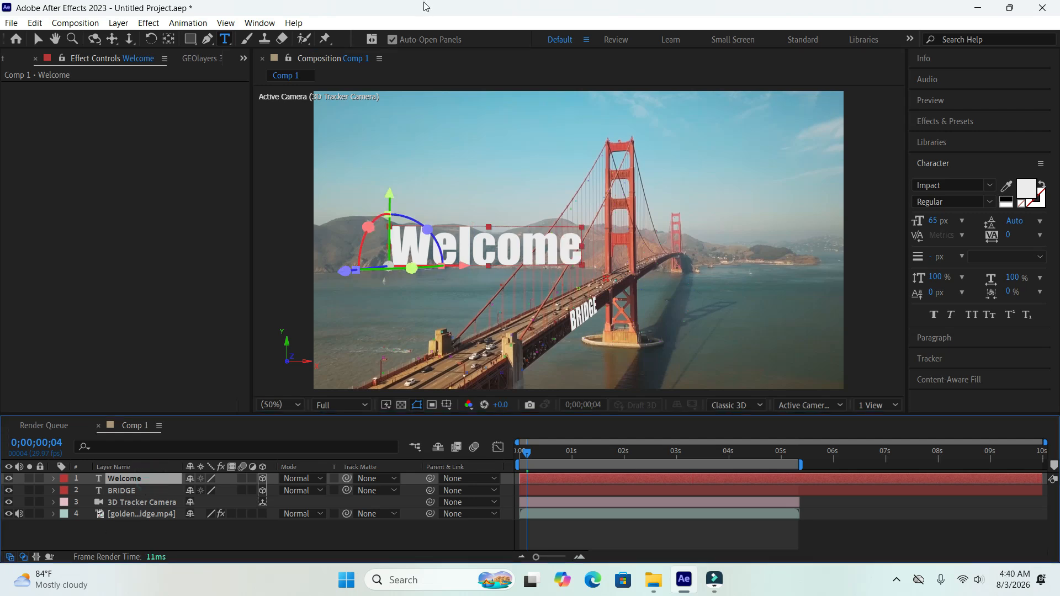
Step: Reduce the Welcome layer's scale to 1168.5% and move it along X away from the bridge tower
key("s")
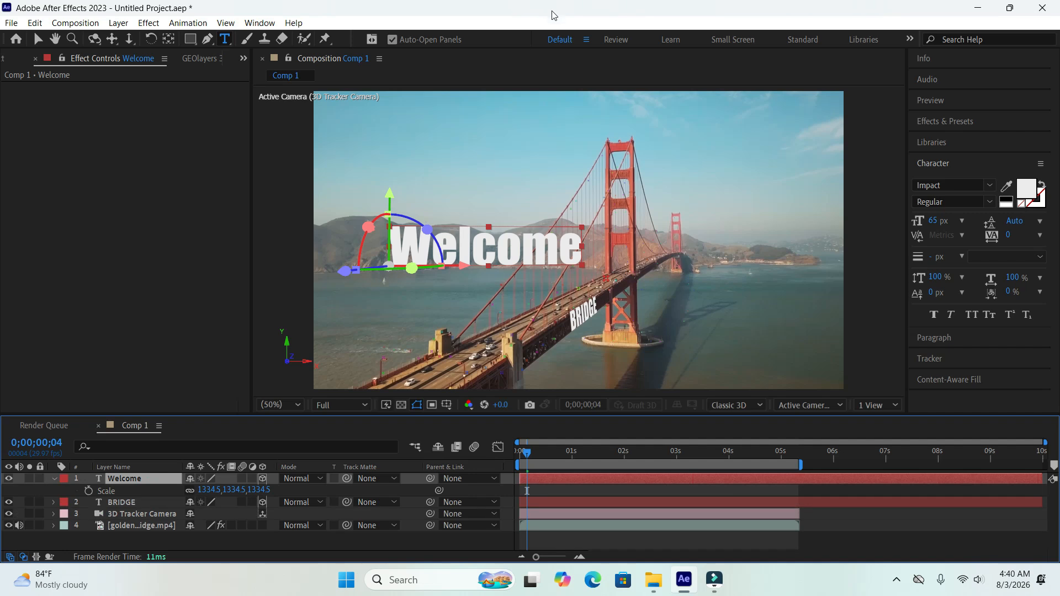
left_click_drag(205, 490, 94, 495)
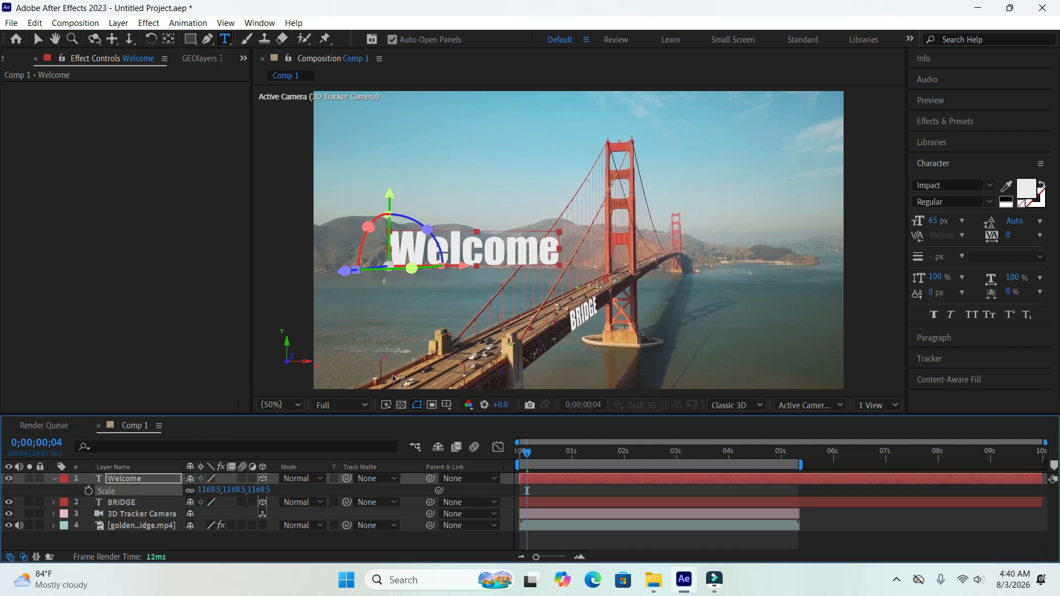
left_click(36, 38)
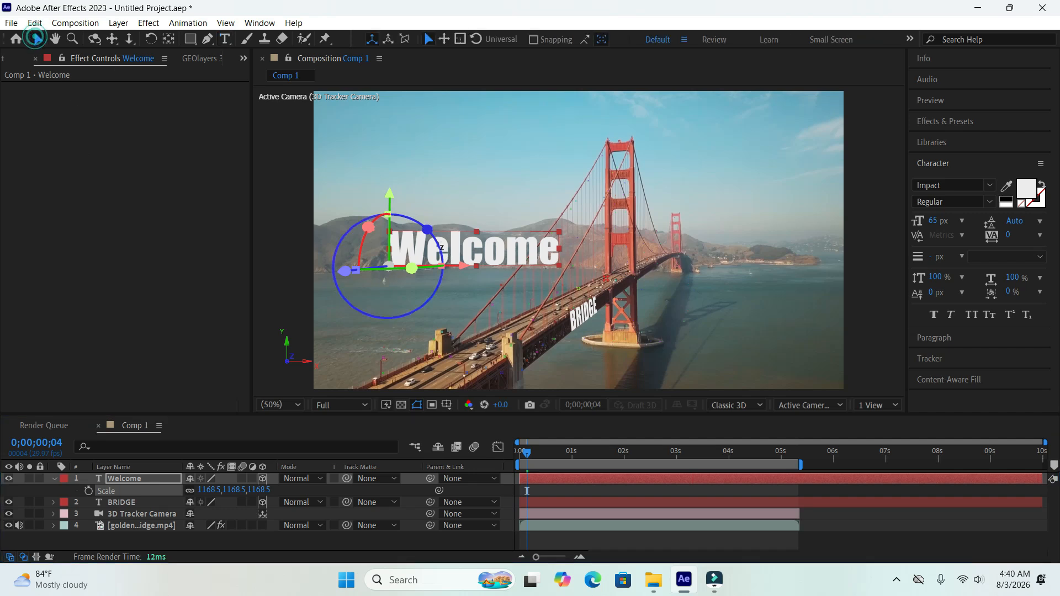
left_click_drag(449, 266, 413, 261)
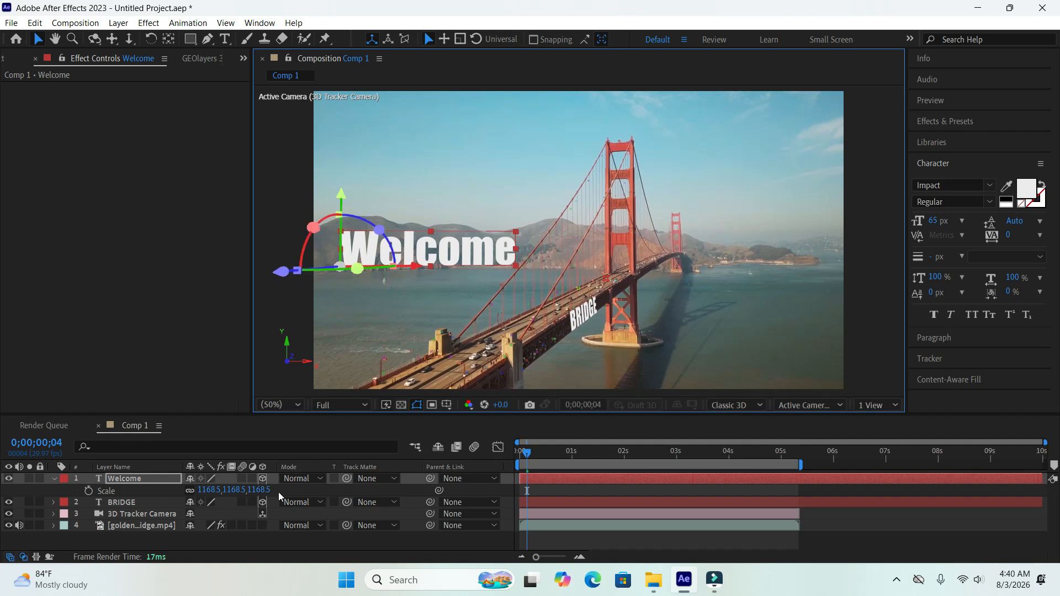
left_click(307, 543)
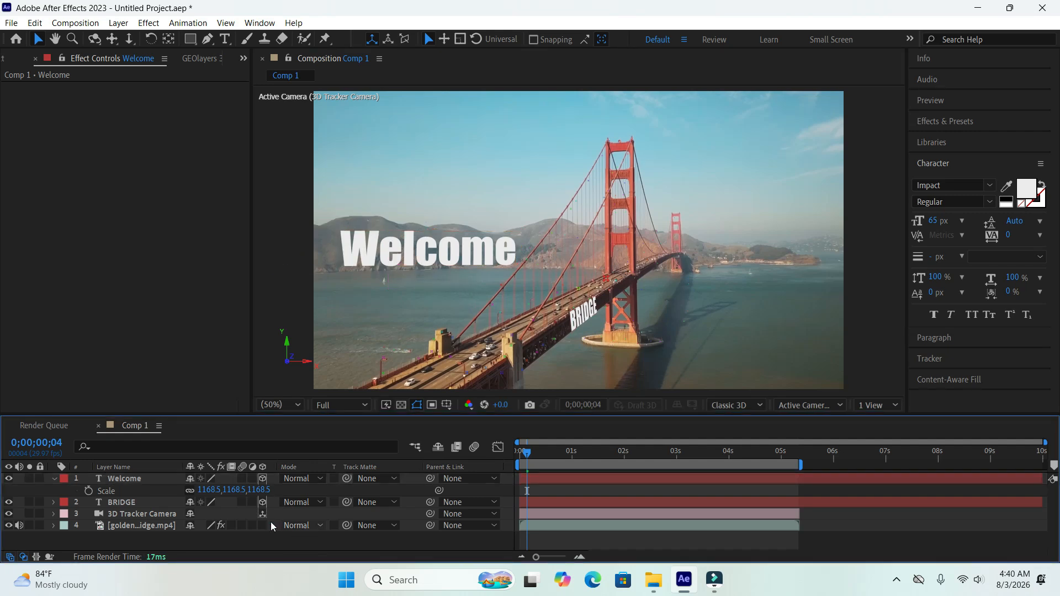
Step: Reduce the Welcome layer's scale to 907.5% and shift it along X back towards the bridge cables
left_click(156, 478)
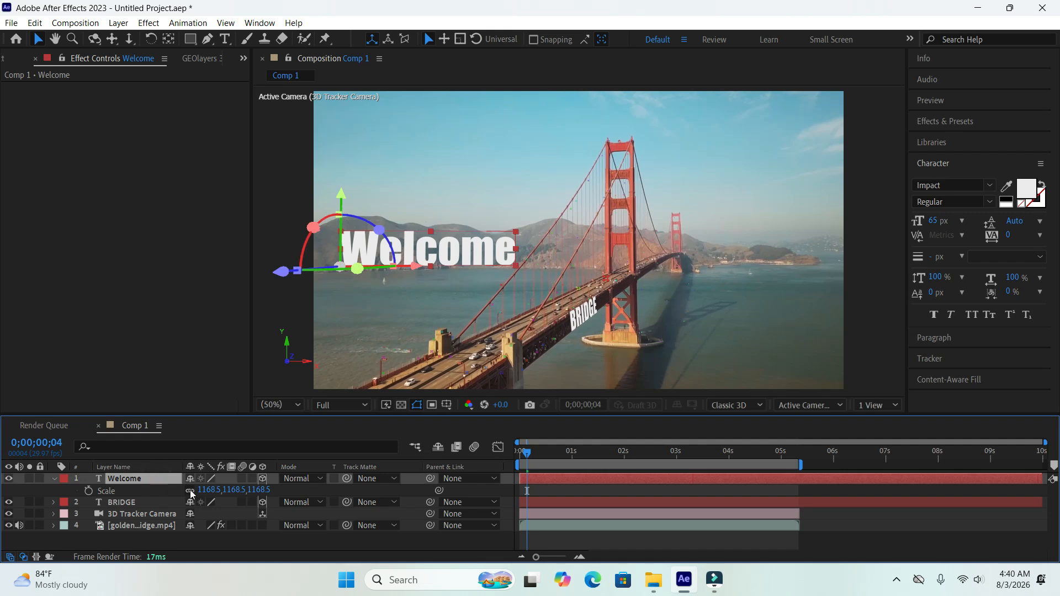
left_click_drag(212, 490, 119, 486)
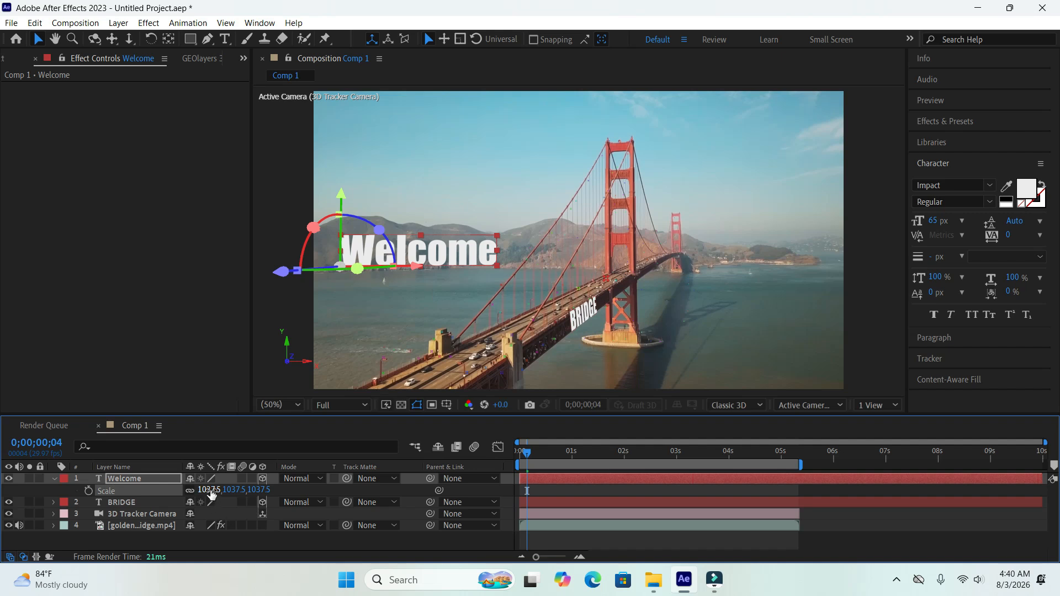
left_click_drag(210, 489, 124, 490)
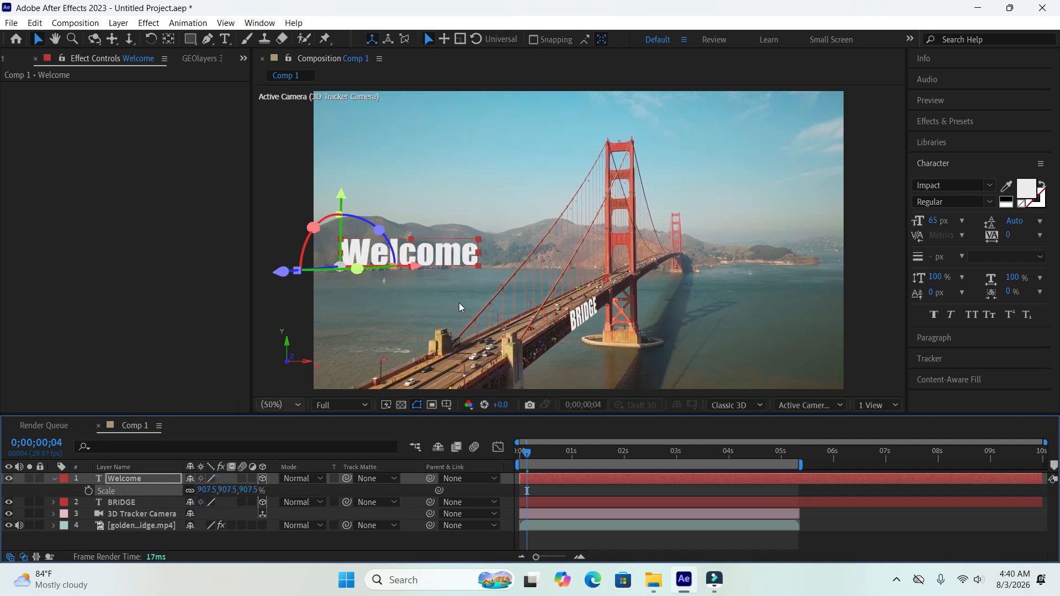
left_click_drag(421, 263, 457, 270)
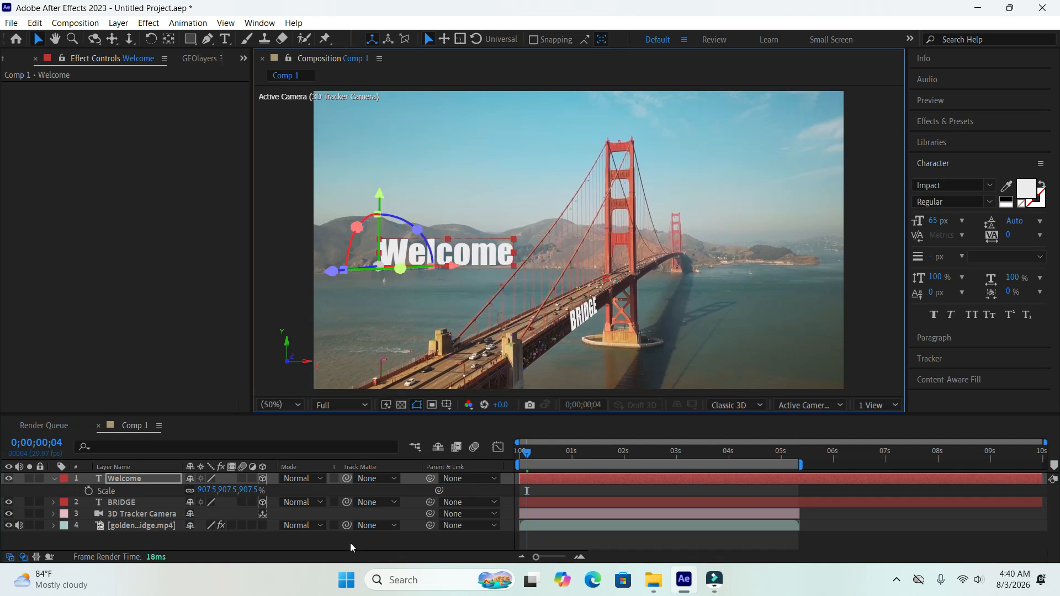
left_click(352, 546)
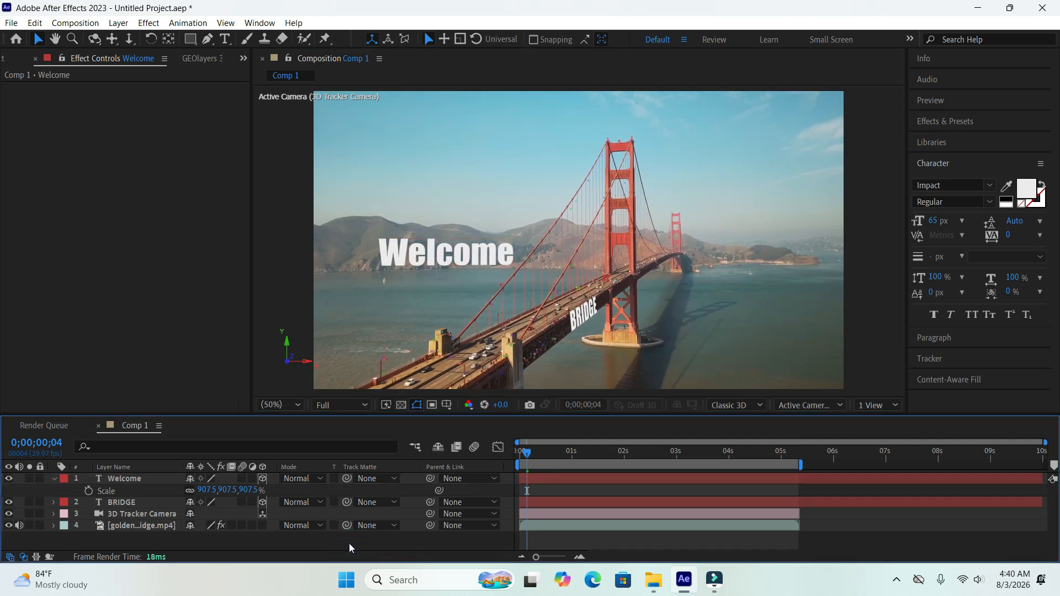
Step: Set the Welcome layer's Z Rotation to 1°, lower it slightly to the shoreline, and collapse its properties
left_click(147, 478)
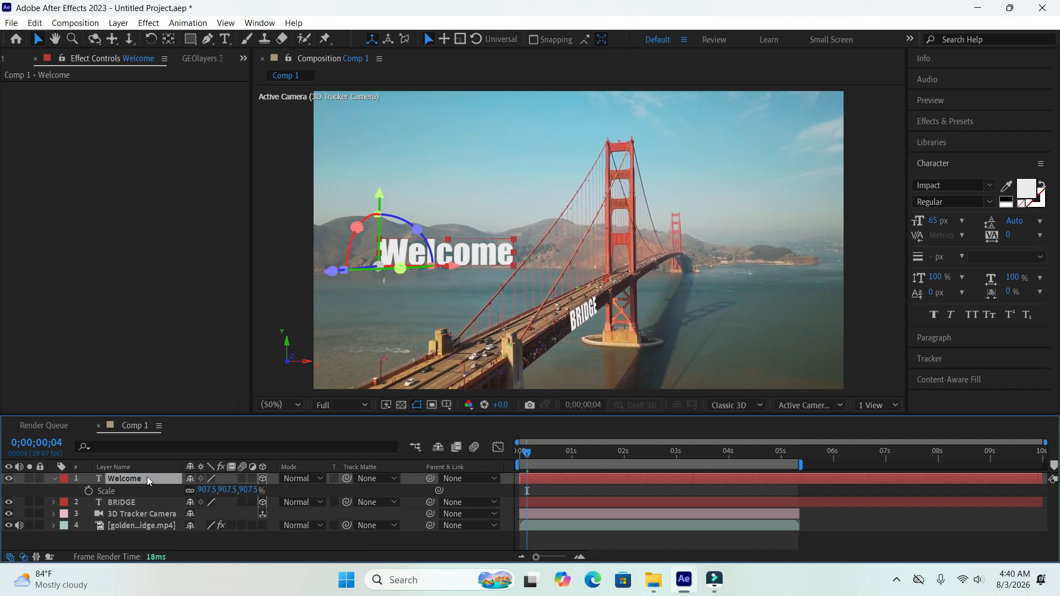
scroll(417, 290, "up", 4)
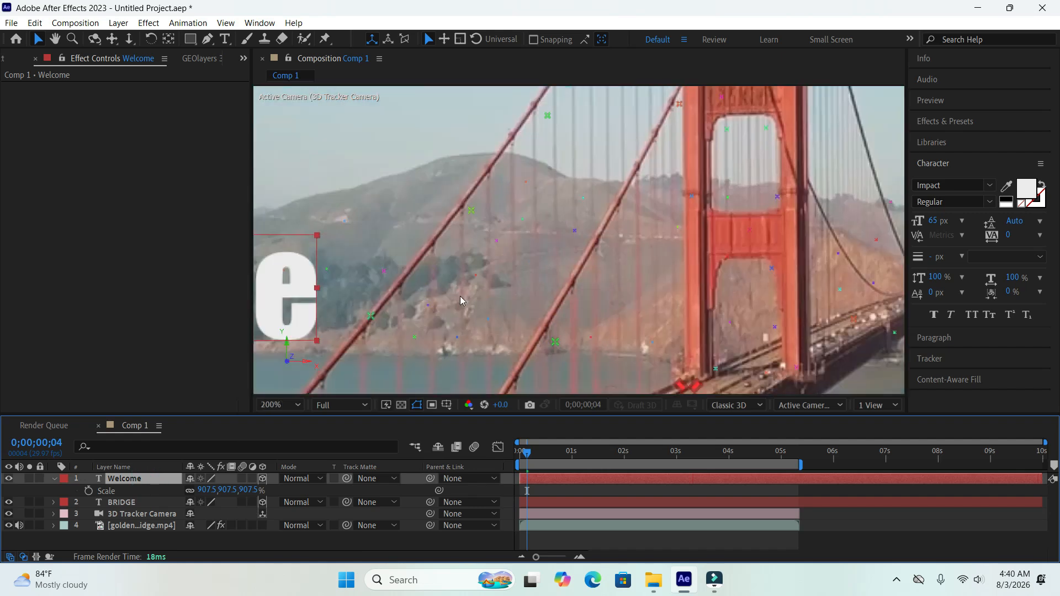
left_click_drag(499, 305, 740, 300)
left_click_drag(563, 343, 733, 324)
left_click(160, 479)
key("r")
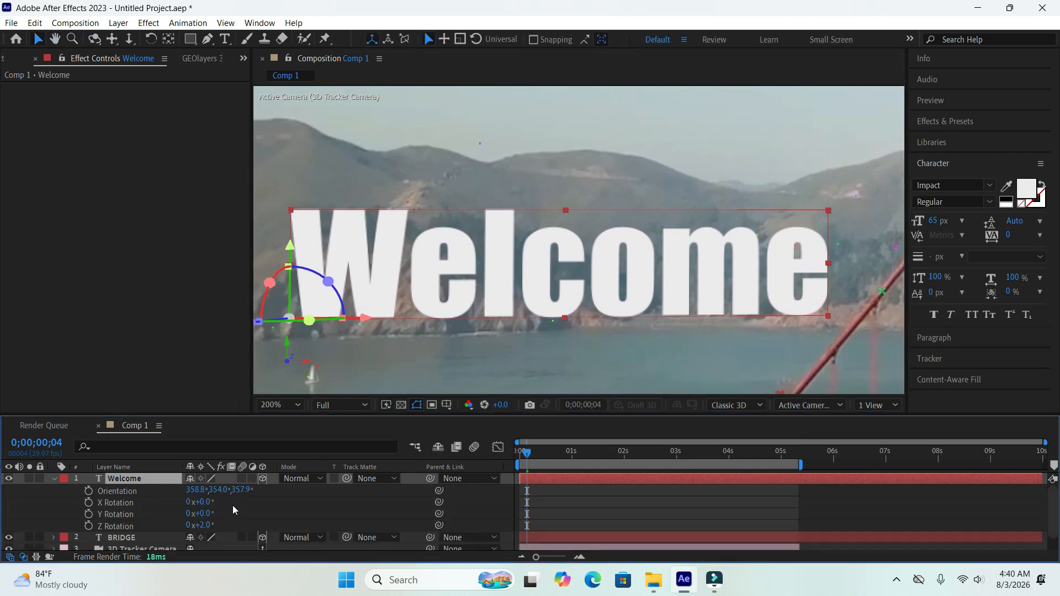
mouse_move(209, 525)
left_mouse_down()
mouse_move(191, 525)
mouse_move(210, 527)
left_mouse_up()
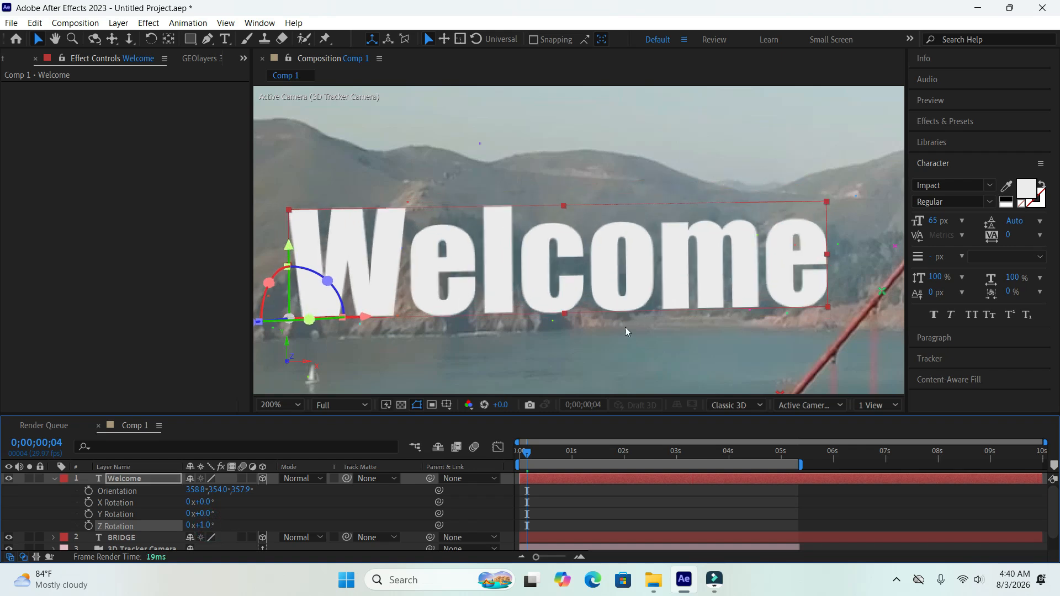
left_click_drag(612, 276, 611, 289)
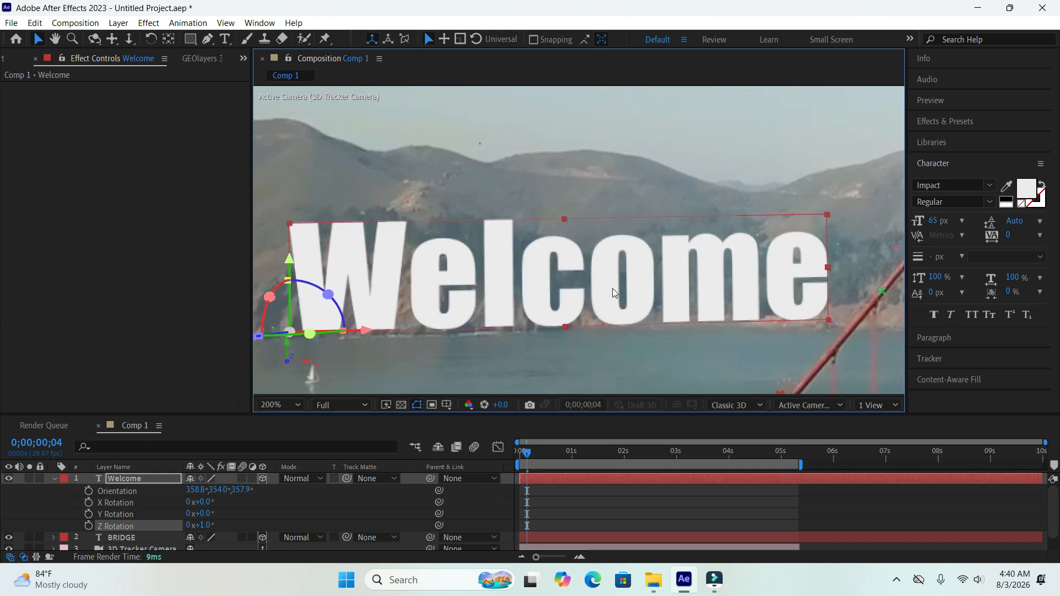
left_click(301, 408)
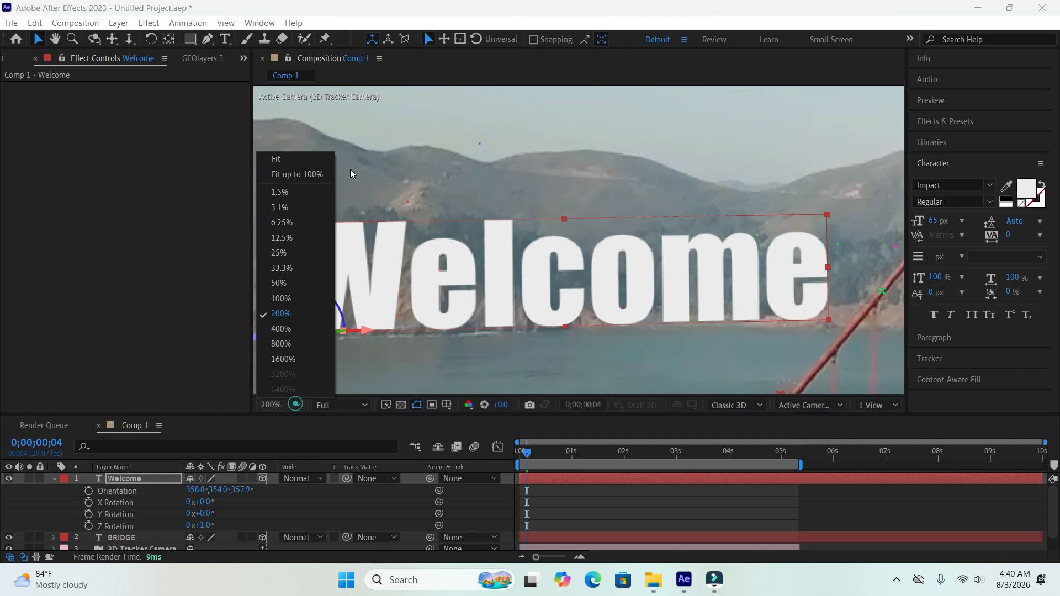
left_click(320, 167)
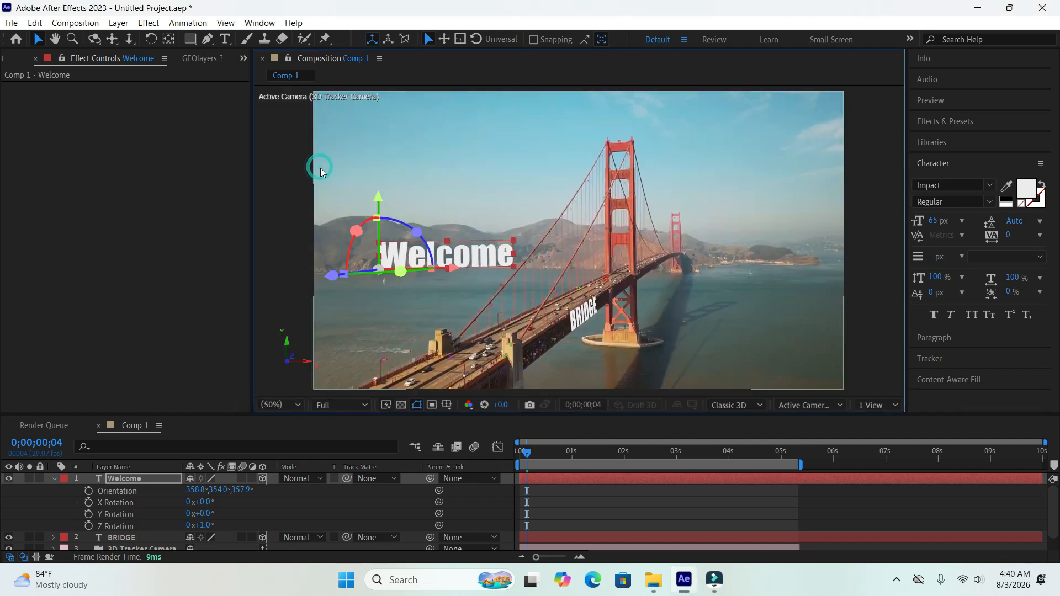
left_click(53, 478)
left_click(173, 539)
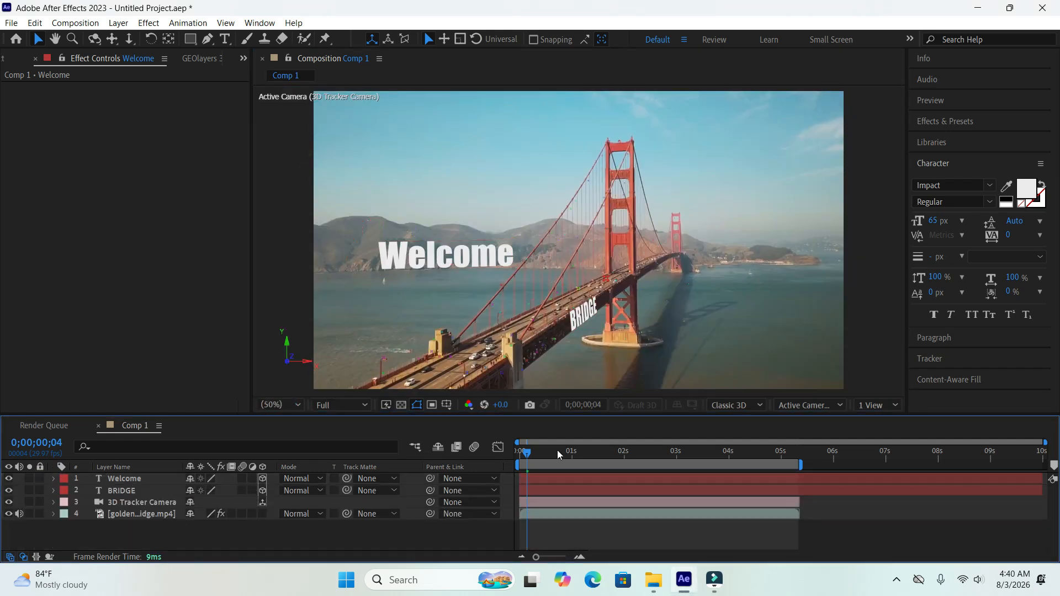
Step: Raise the Welcome layer along Y into the sky above the hills and scrub the timeline to check the tracking
mouse_move(529, 453)
left_mouse_down()
mouse_move(760, 465)
mouse_move(515, 456)
mouse_move(743, 473)
mouse_move(525, 464)
left_mouse_up()
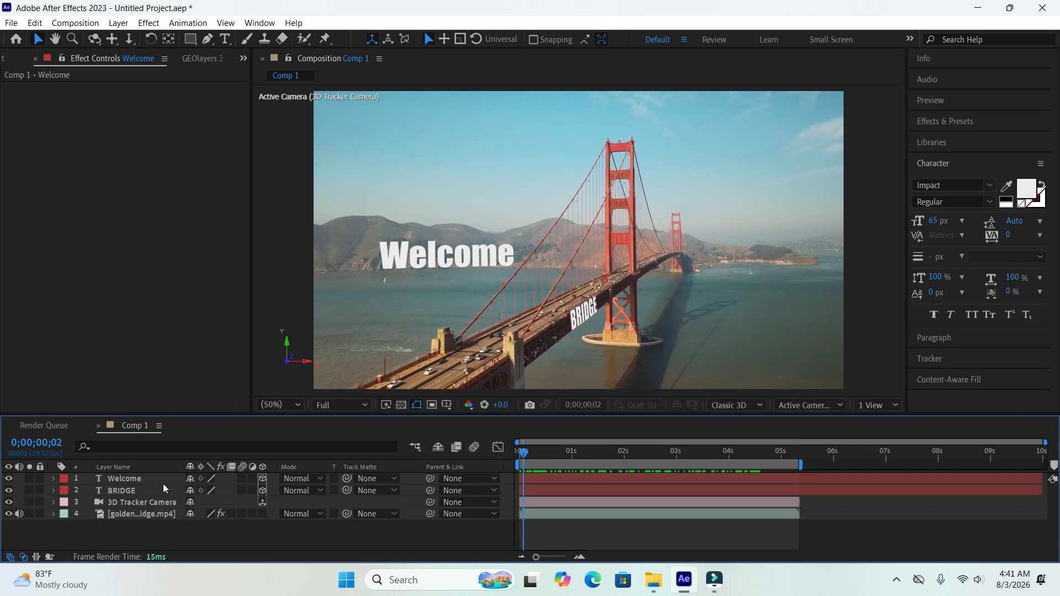
left_click(148, 478)
left_click_drag(380, 203, 377, 133)
left_click(353, 545)
left_click_drag(535, 455, 542, 433)
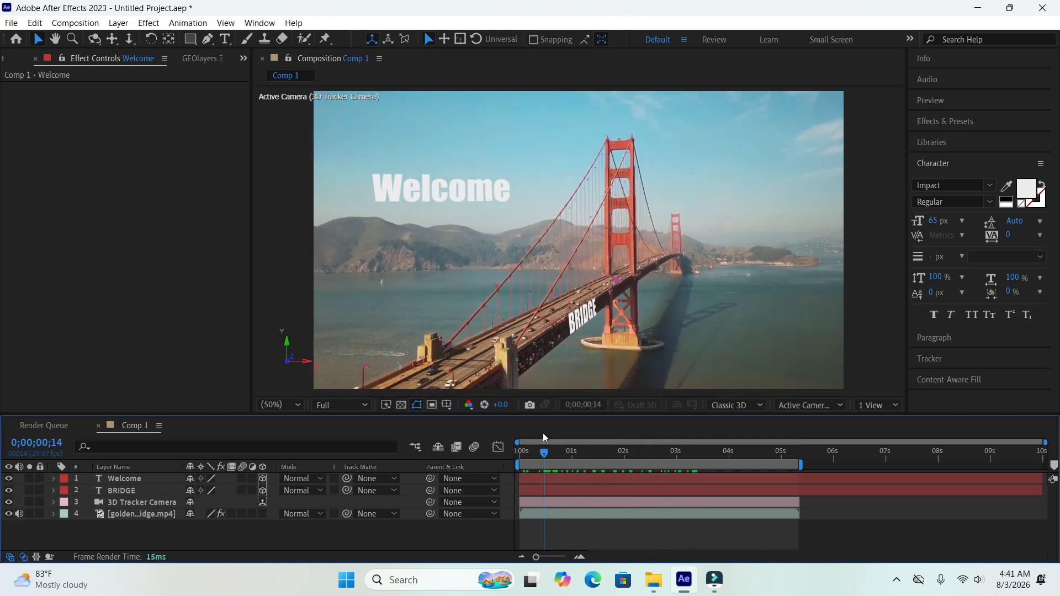
Step: Move the Welcome layer along X past the tower, lower it along Y onto the open water, and scrub to check it
left_click(138, 480)
left_click_drag(448, 204, 776, 207)
left_click_drag(683, 134, 690, 237)
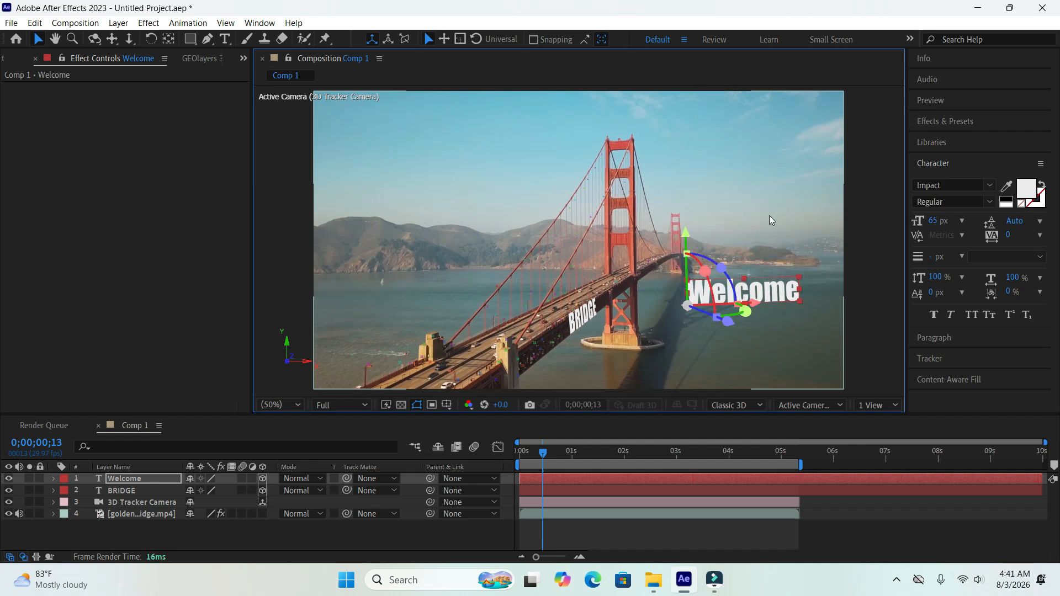
left_click(271, 539)
left_click_drag(544, 452, 525, 431)
Step: Tilt the Welcome layer back to an X Rotation of -64° so it lies on the water surface
left_click(125, 479)
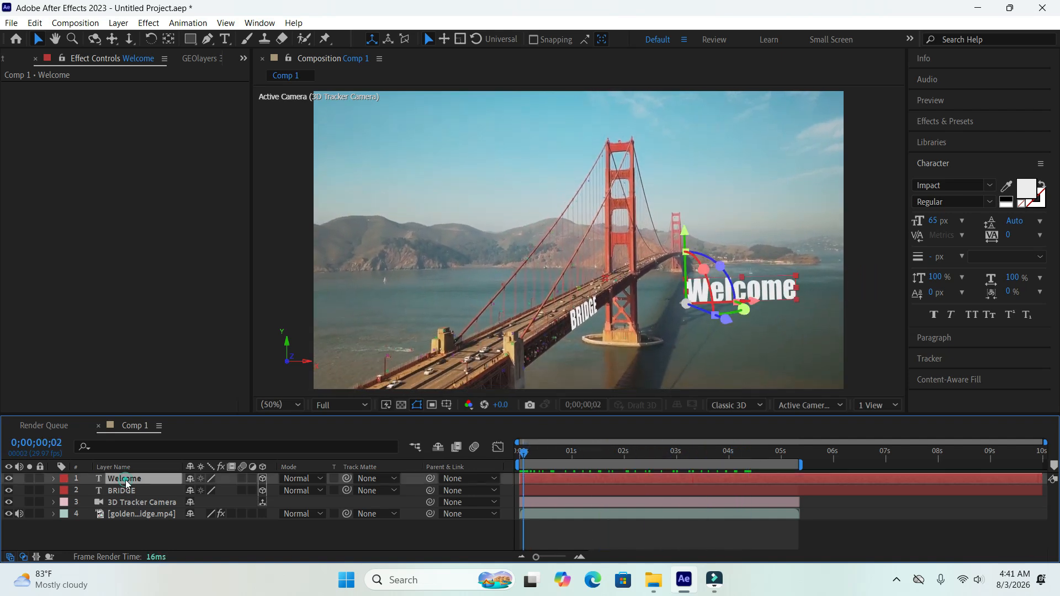
scroll(774, 358, "down", 6)
scroll(603, 273, "up", 8)
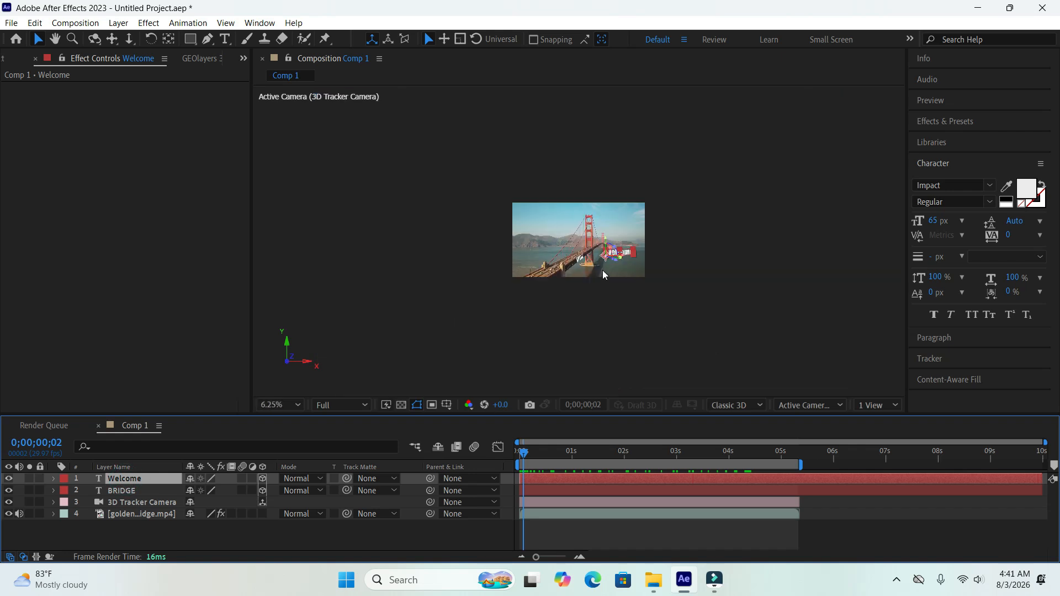
scroll(774, 302, "up", 3)
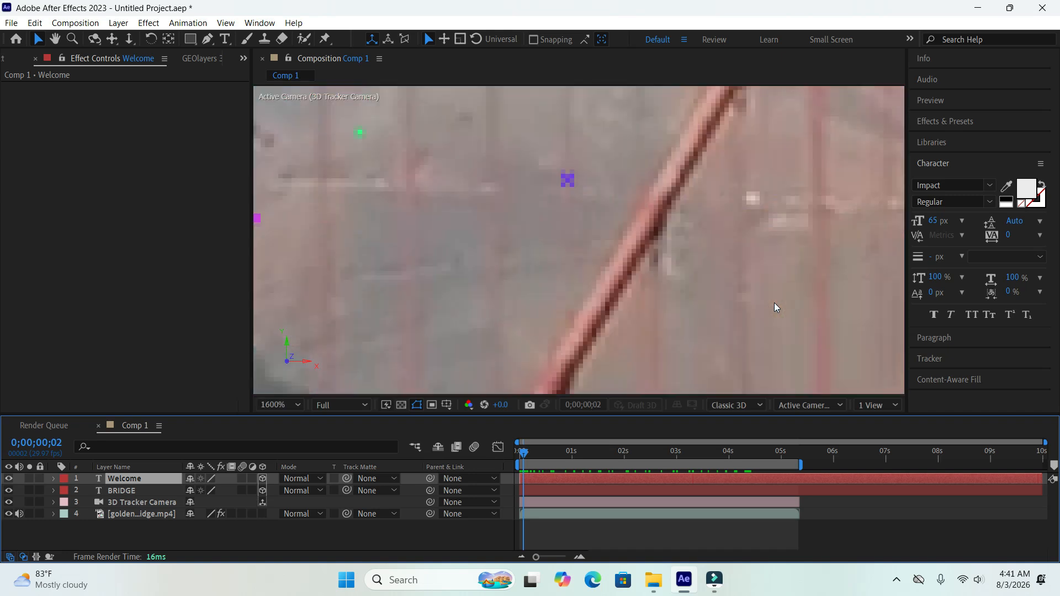
scroll(774, 302, "down", 8)
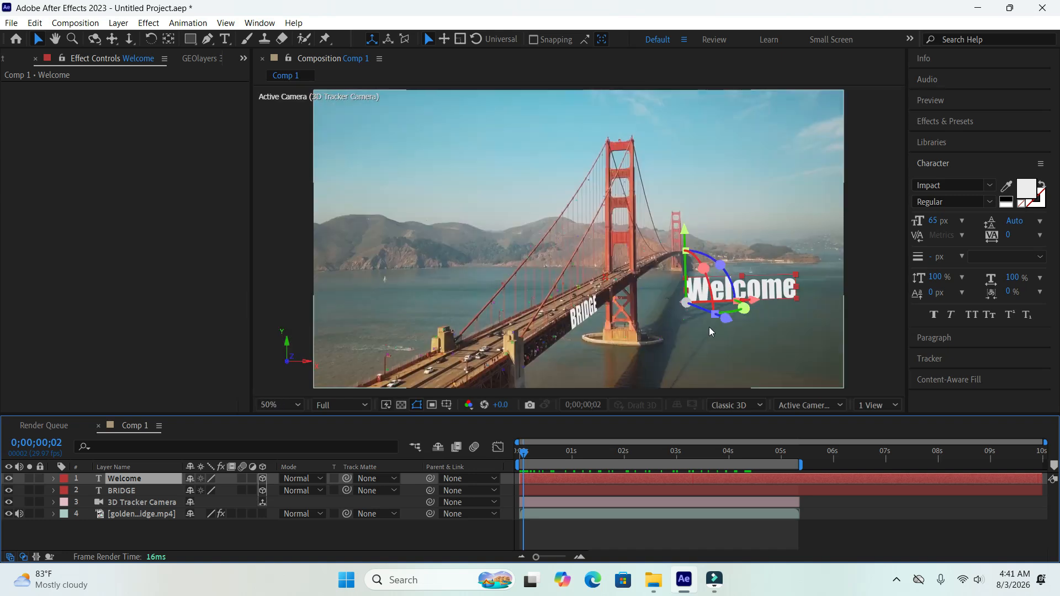
scroll(722, 327, "up", 3)
scroll(722, 326, "down", 1)
left_click_drag(769, 274, 466, 232)
left_click(158, 478)
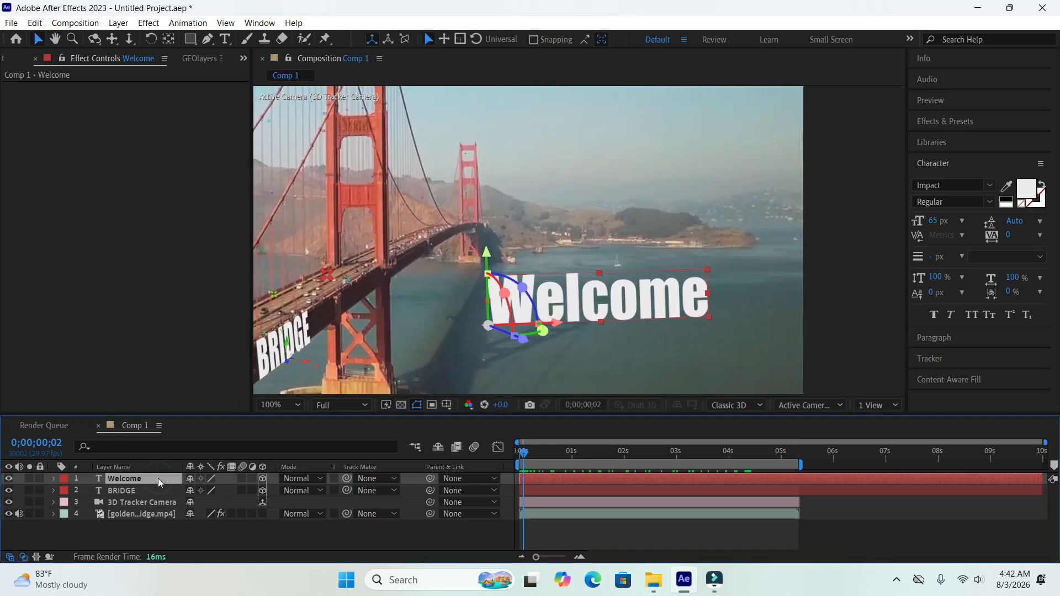
key("r")
left_click_drag(209, 506, 134, 470)
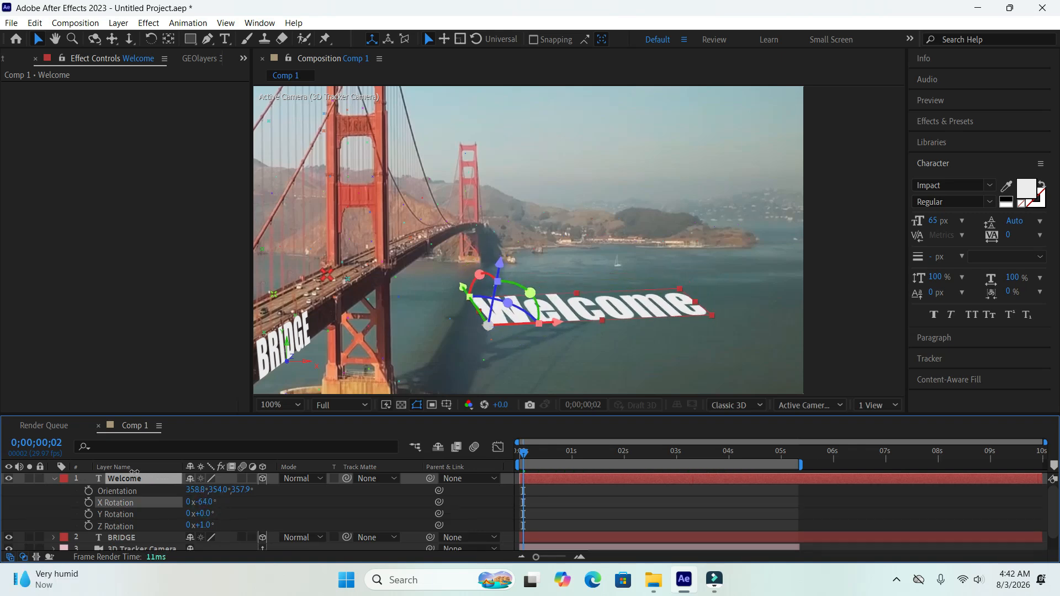
Step: Align the Welcome layer with the water using X Rotation -69°, Y Rotation 9° and Z Rotation 22°, then collapse its properties
left_click_drag(209, 531, 214, 516)
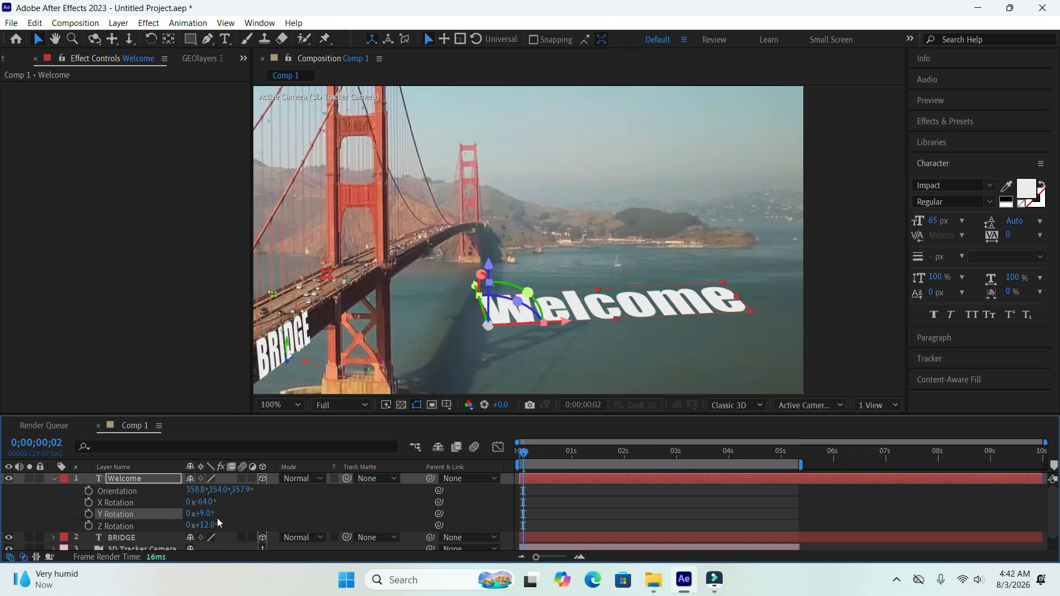
left_click_drag(207, 502, 210, 502)
left_click_drag(209, 502, 220, 531)
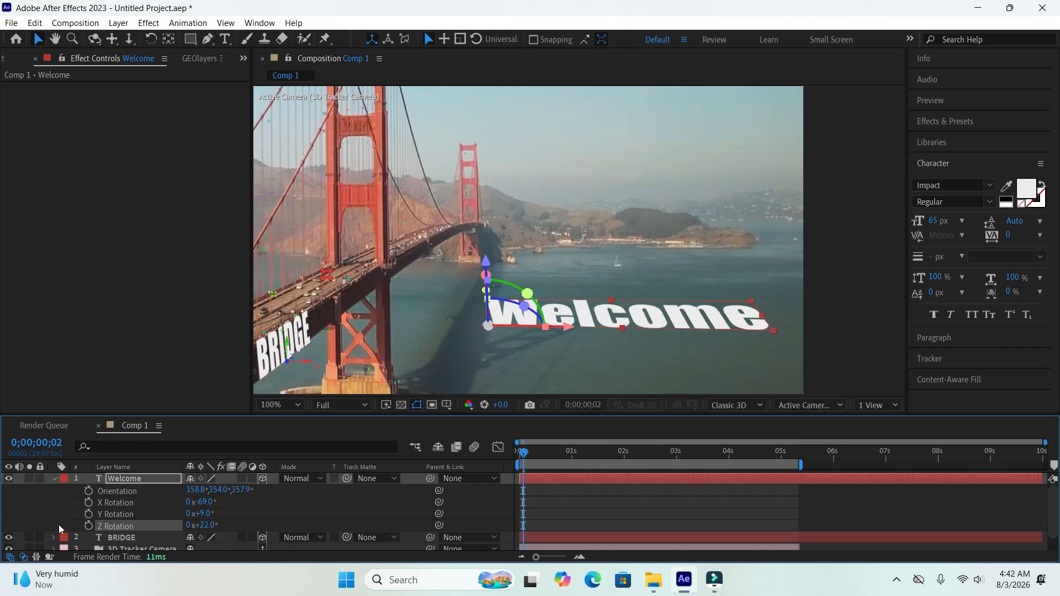
left_click(54, 478)
left_click(145, 527)
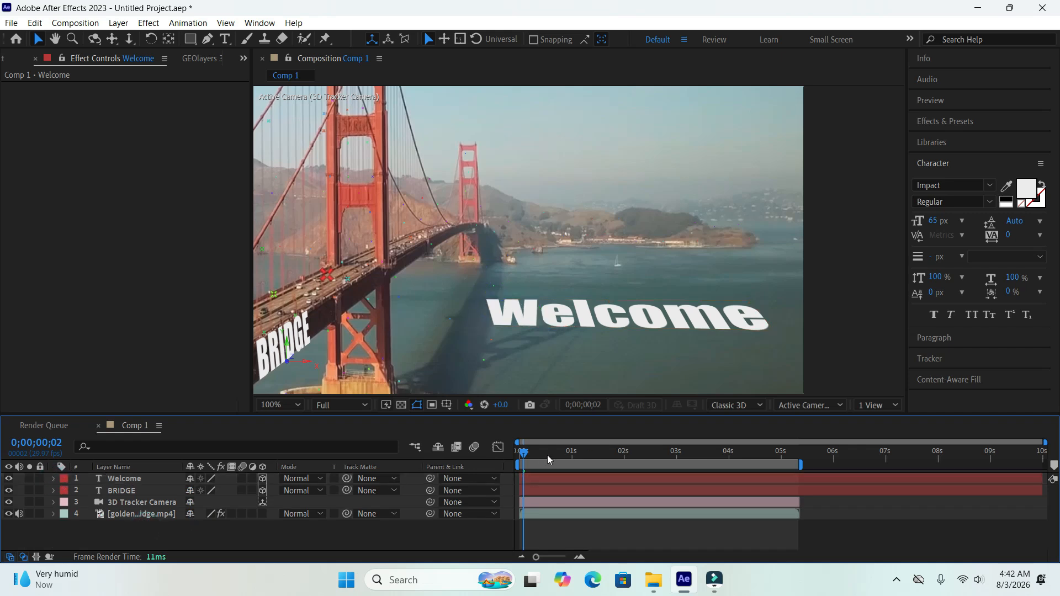
Step: Fit the whole composition in the viewer and preview it from the first frame to check both text layers
left_click_drag(527, 456, 519, 460)
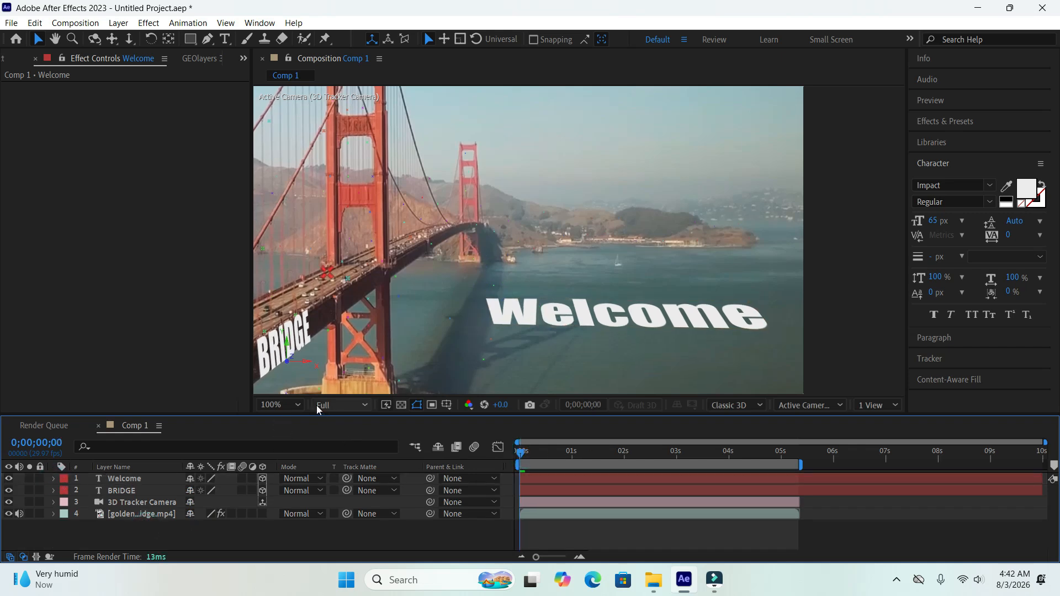
left_click(298, 404)
left_click(304, 173)
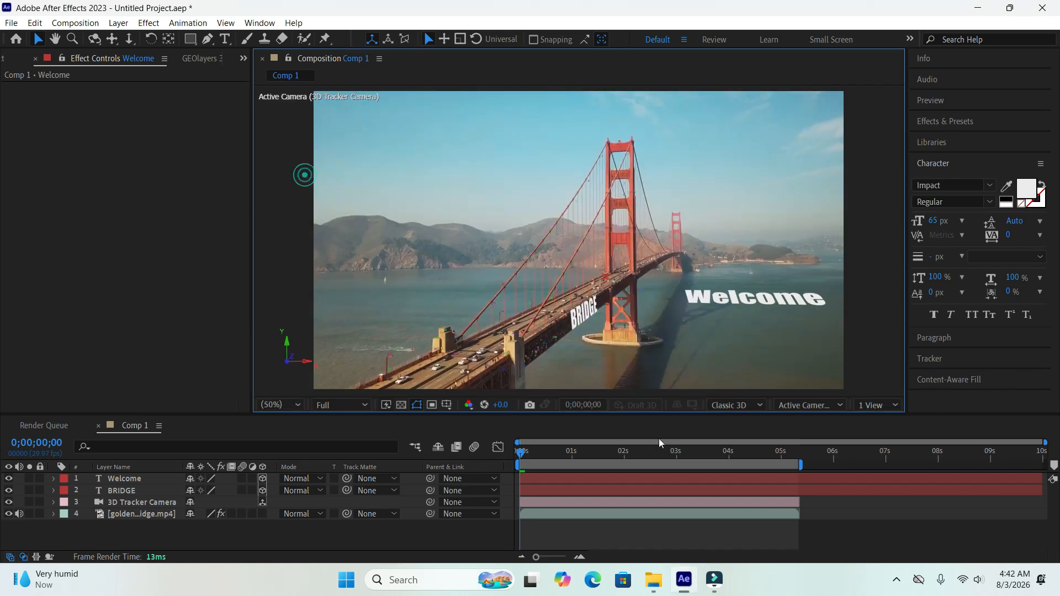
left_click_drag(526, 459, 496, 503)
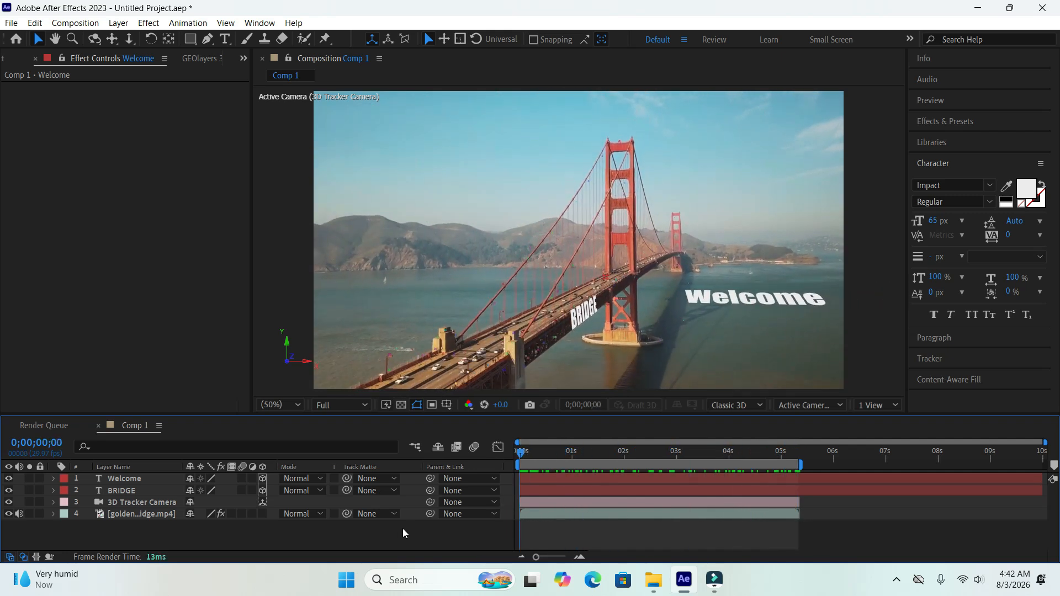
left_click(933, 103)
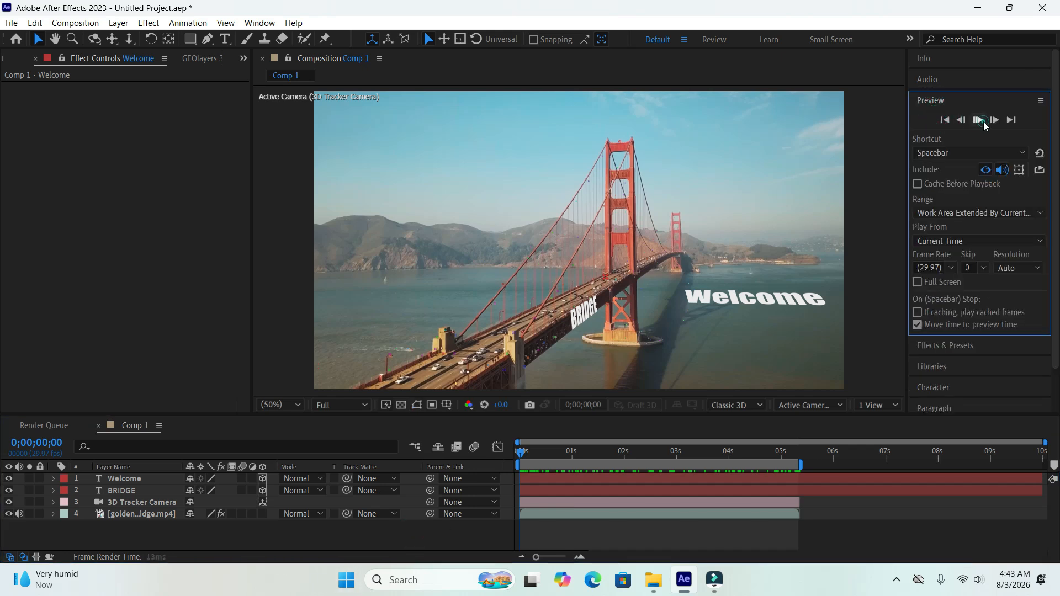
left_click(982, 122)
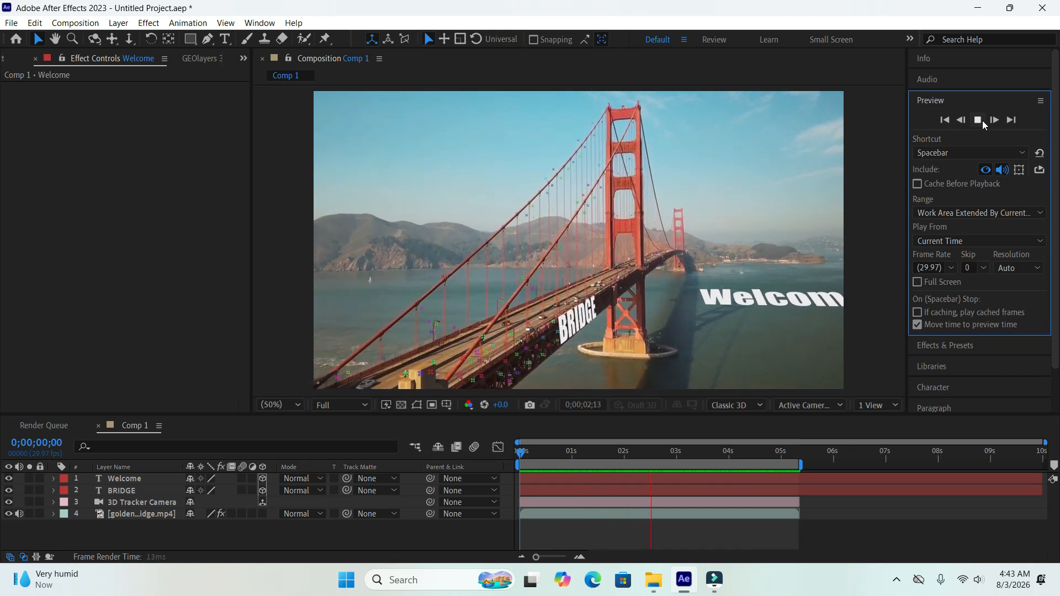
left_click(978, 120)
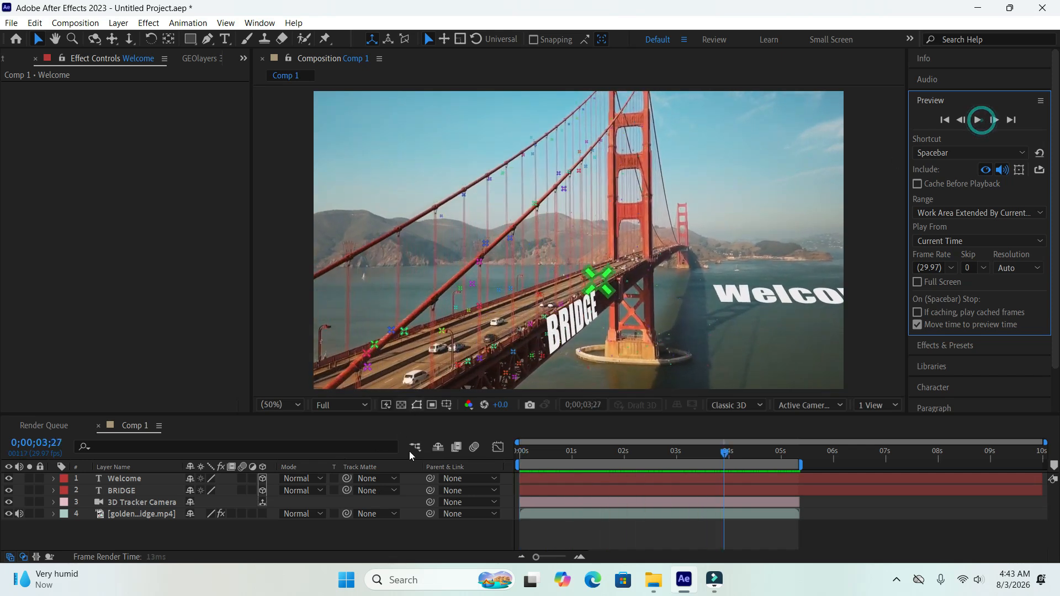
Step: Stand the Welcome layer upright near the clip's start with an X Rotation of -2° and a Z Rotation of 2°
left_click_drag(726, 459, 531, 462)
left_click(121, 480)
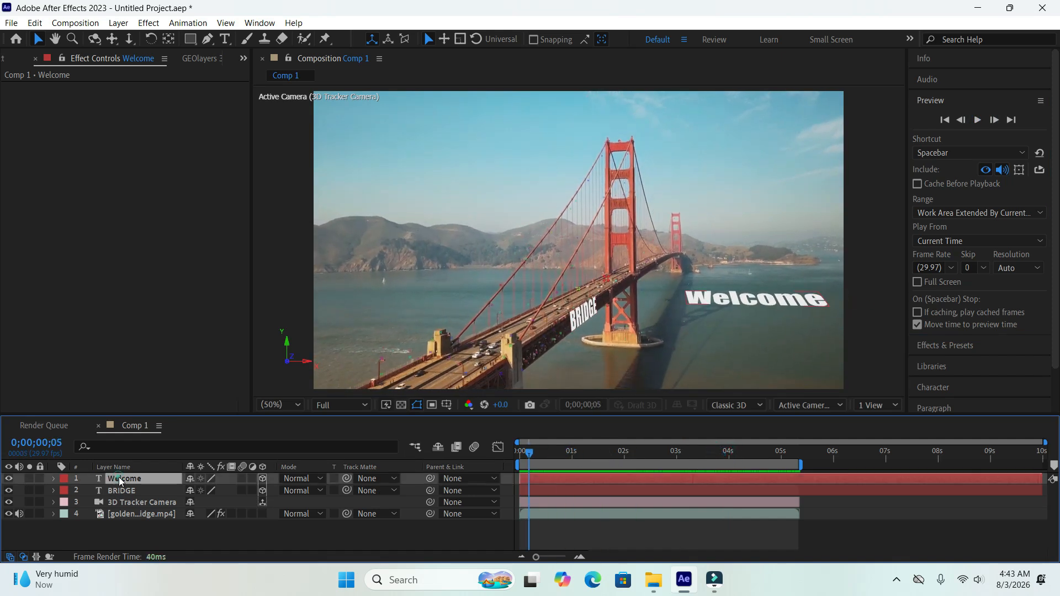
key("r")
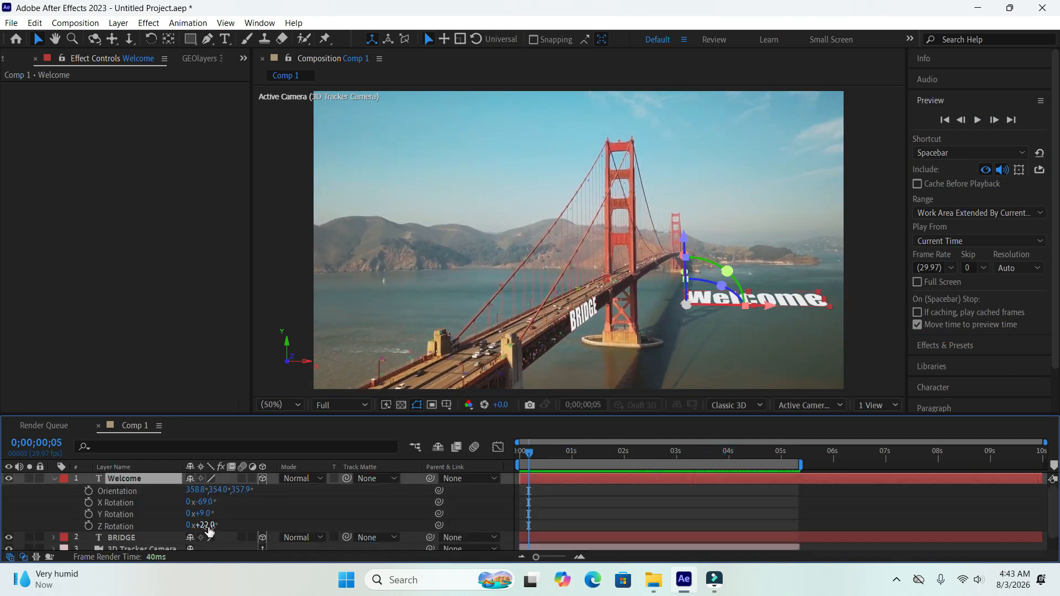
left_click_drag(207, 517, 265, 517)
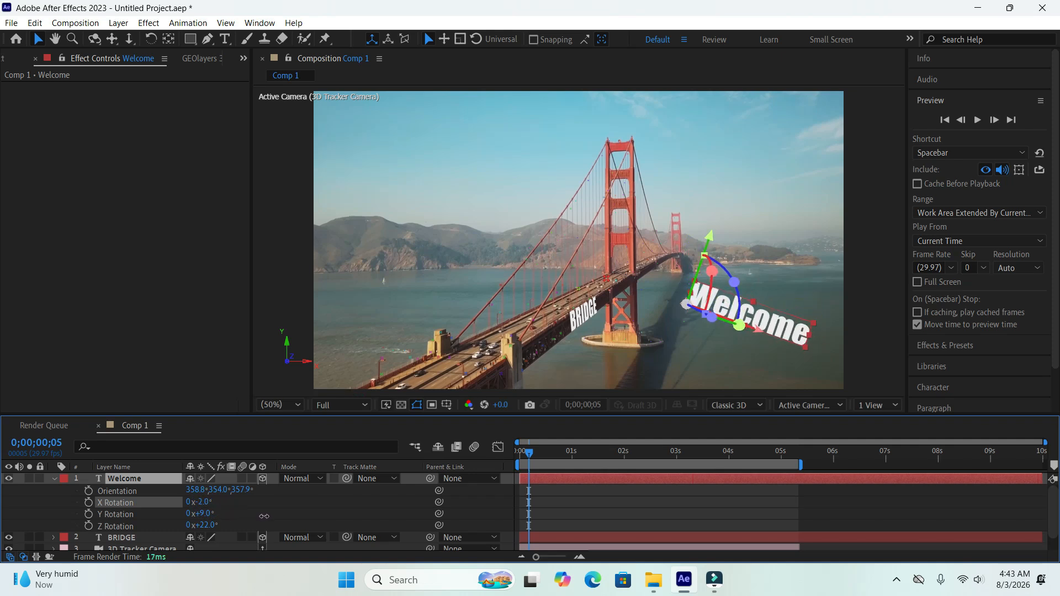
left_click_drag(208, 525, 198, 525)
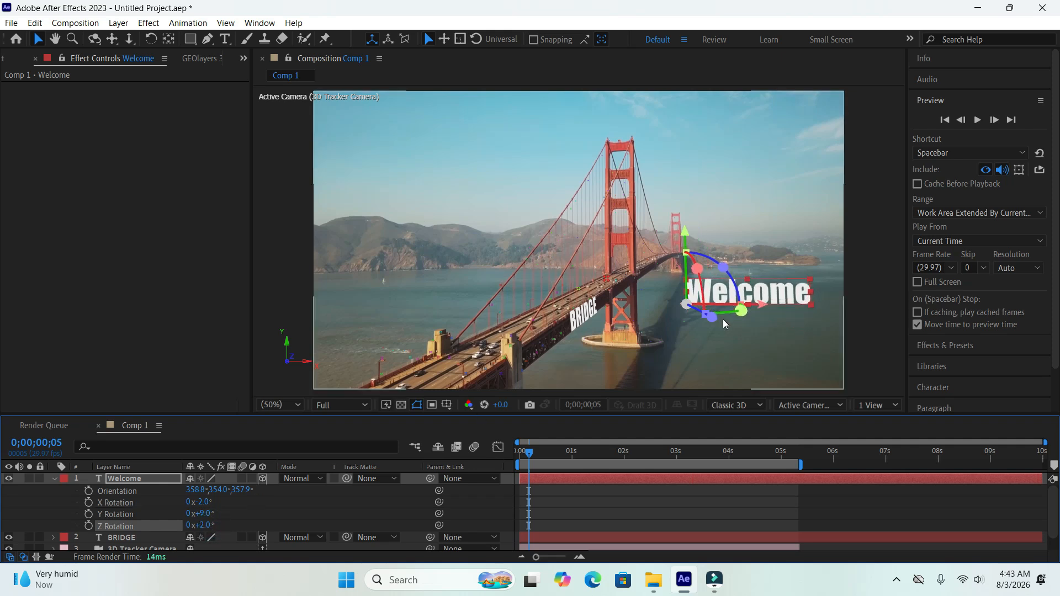
Step: Move the Welcome layer along X toward the bridge tower, collapse its properties, and scrub the timeline to check the tracking
left_click_drag(766, 308, 725, 310)
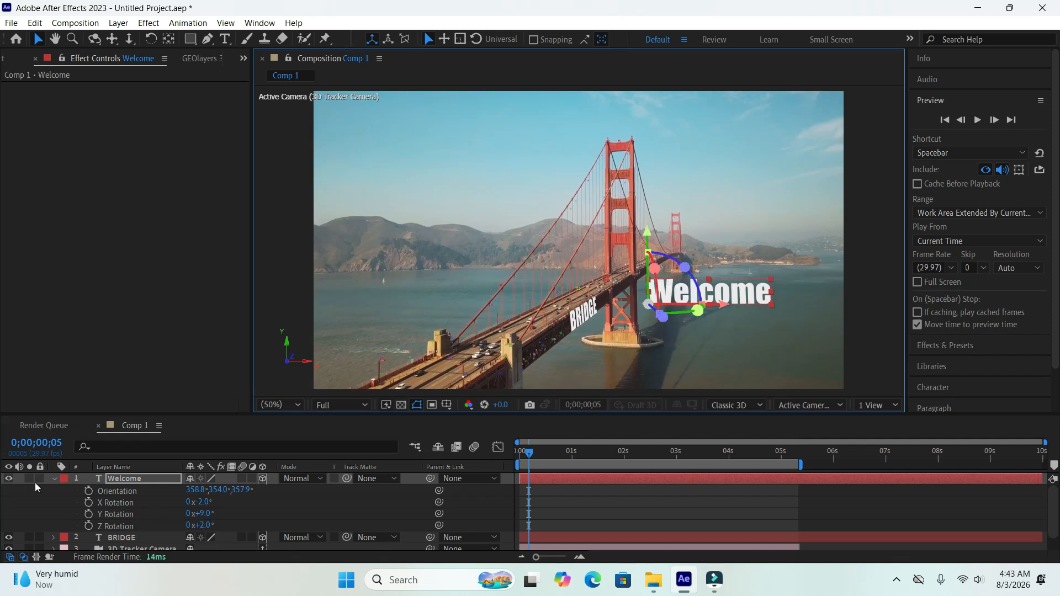
left_click(51, 479)
left_click(164, 538)
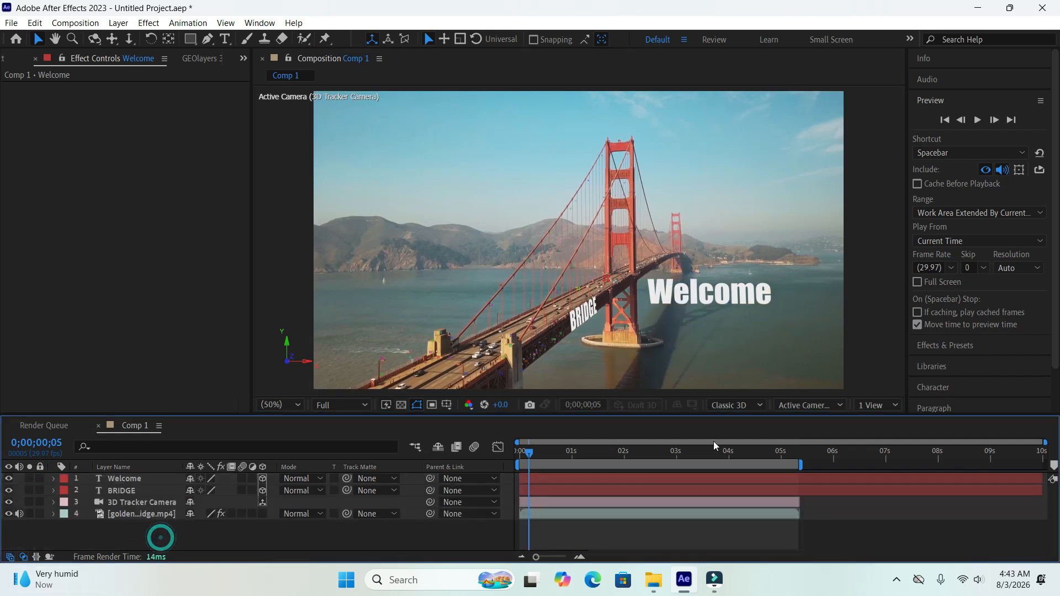
left_click_drag(528, 455, 512, 519)
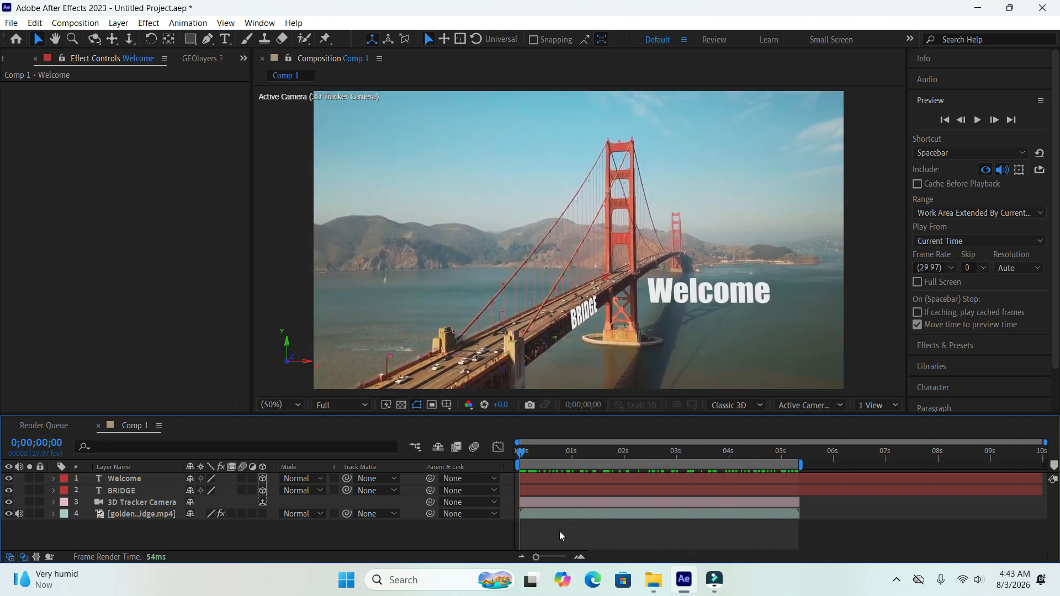
Step: Nudge the Welcome layer slightly along X away from the tower and scrub to the clip's end to check it
left_click(118, 482)
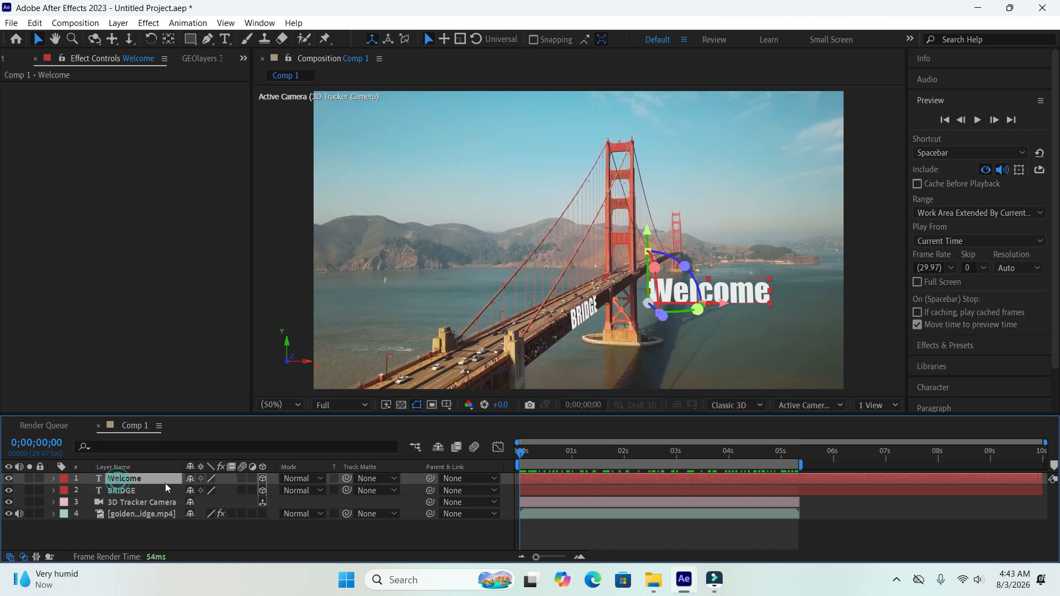
left_click_drag(724, 307, 741, 308)
left_click(482, 533)
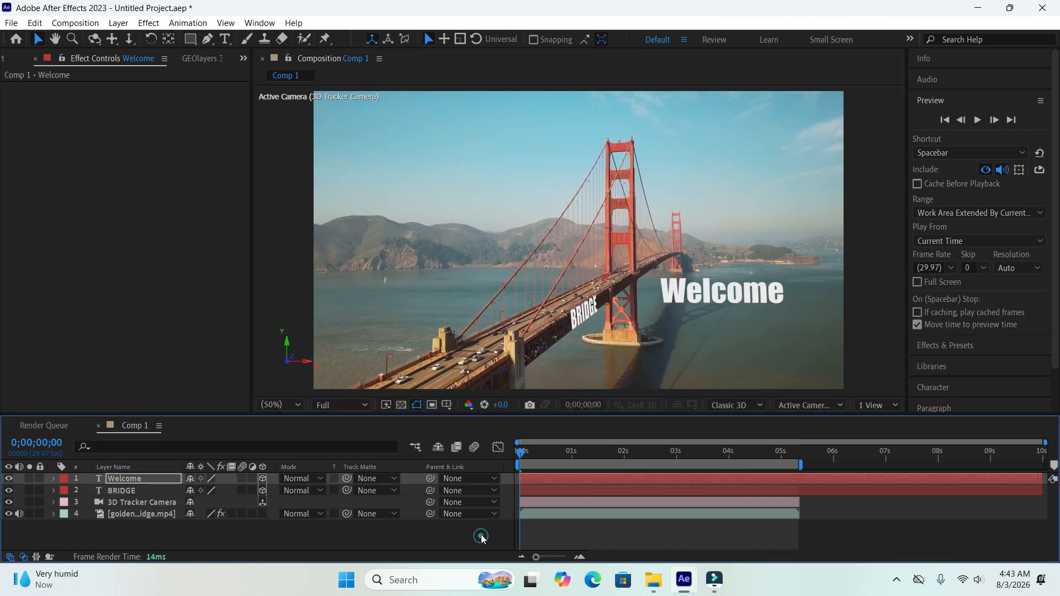
left_click_drag(525, 454, 794, 481)
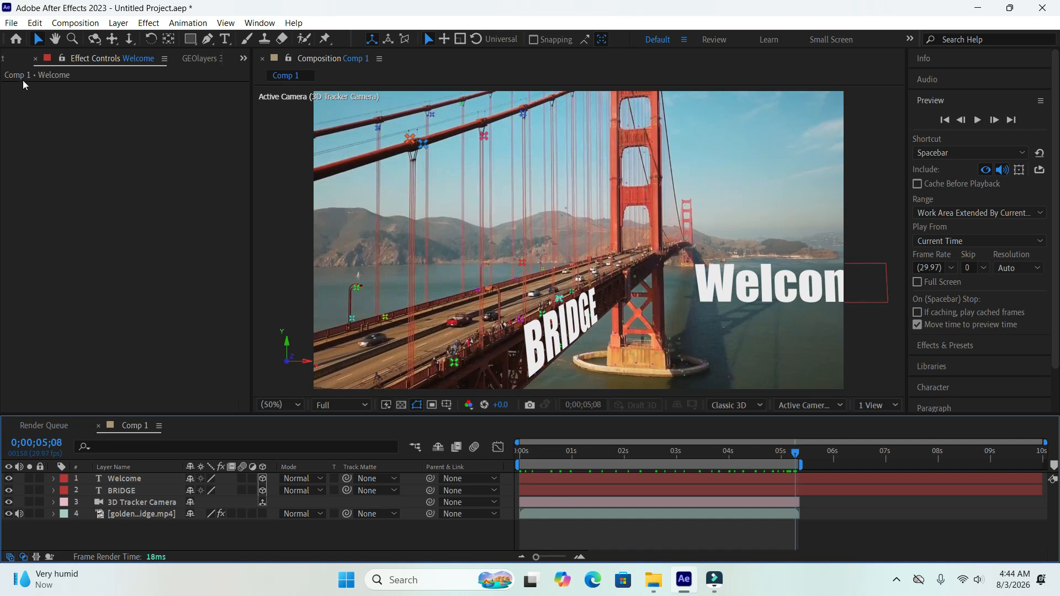
Step: Look over the project items and text layers, and preview the composition from the first frame to check the tracked text
left_click(3, 58)
left_click(155, 277)
left_click(264, 535)
left_click(130, 480)
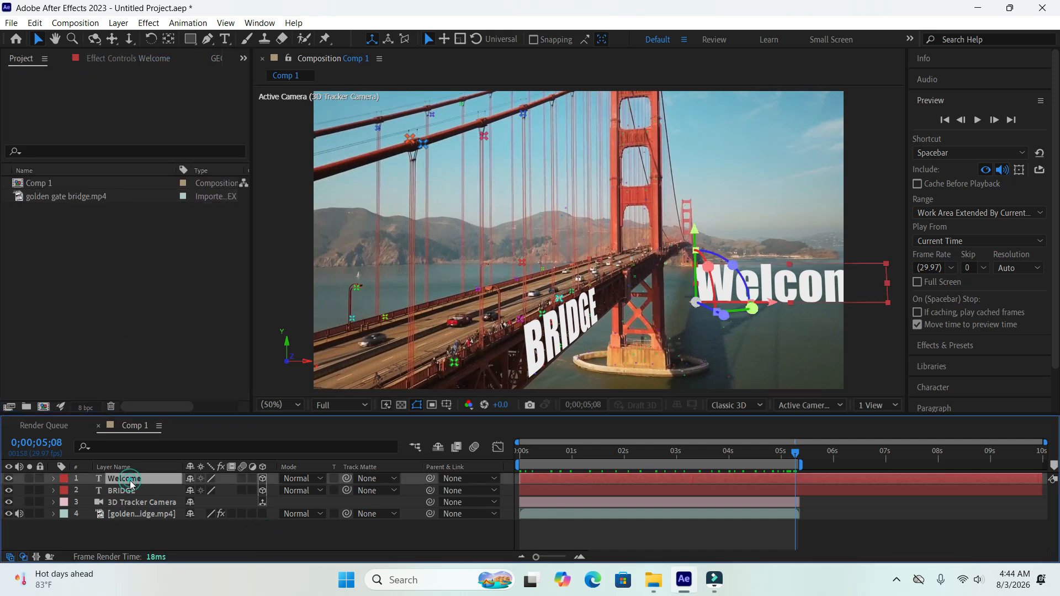
left_click(127, 490)
left_click(196, 534)
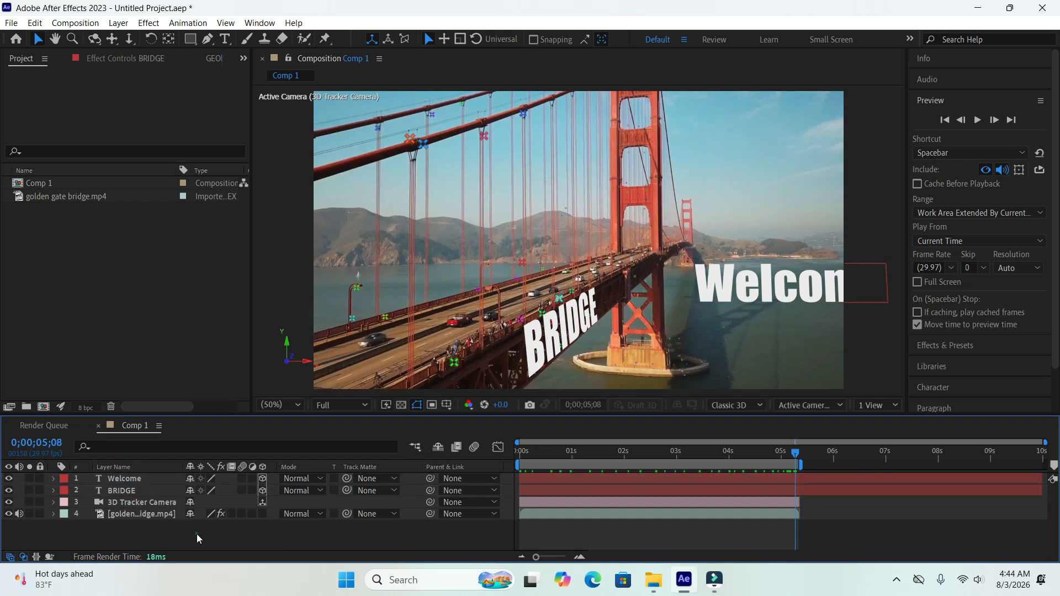
left_click(945, 121)
left_click(977, 121)
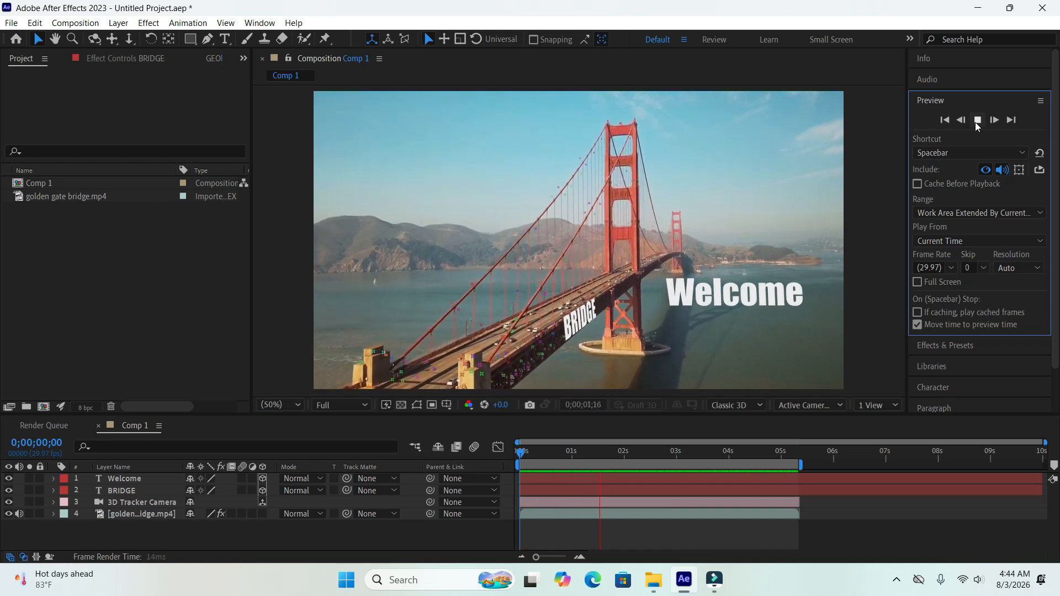
left_click(977, 121)
Step: Turn off Render Track Points in the 3D Camera Tracker effect on the golden gate bridge.mp4 layer
left_click(151, 515)
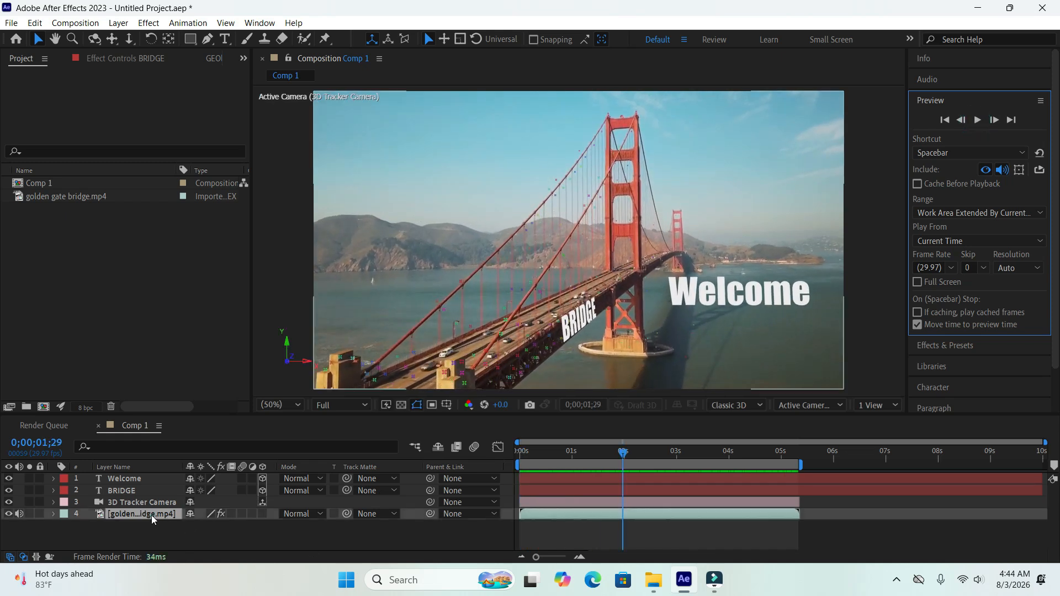
left_click(135, 503)
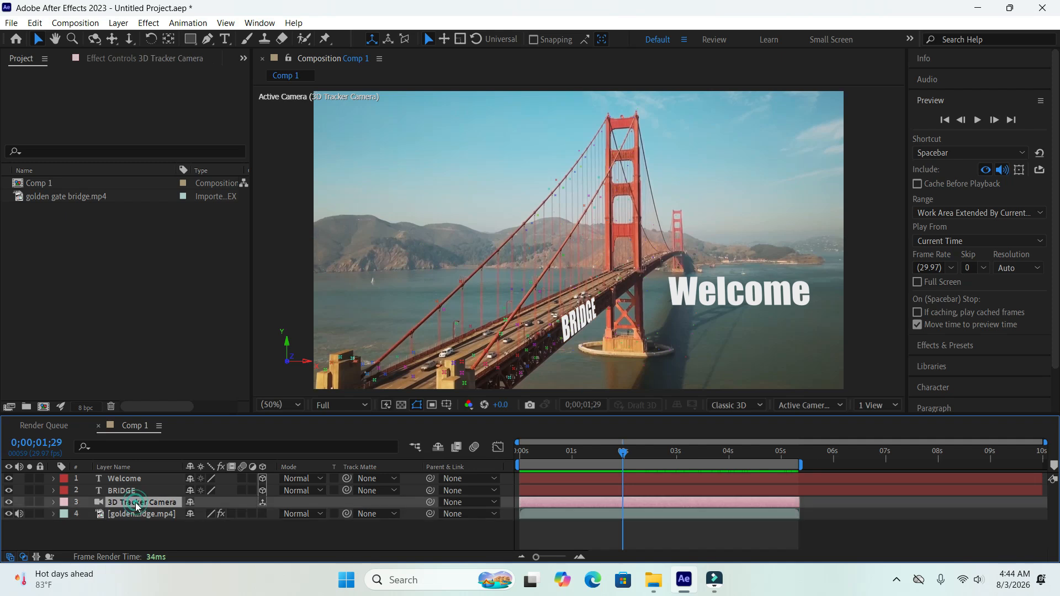
left_click(121, 491)
left_click(122, 482)
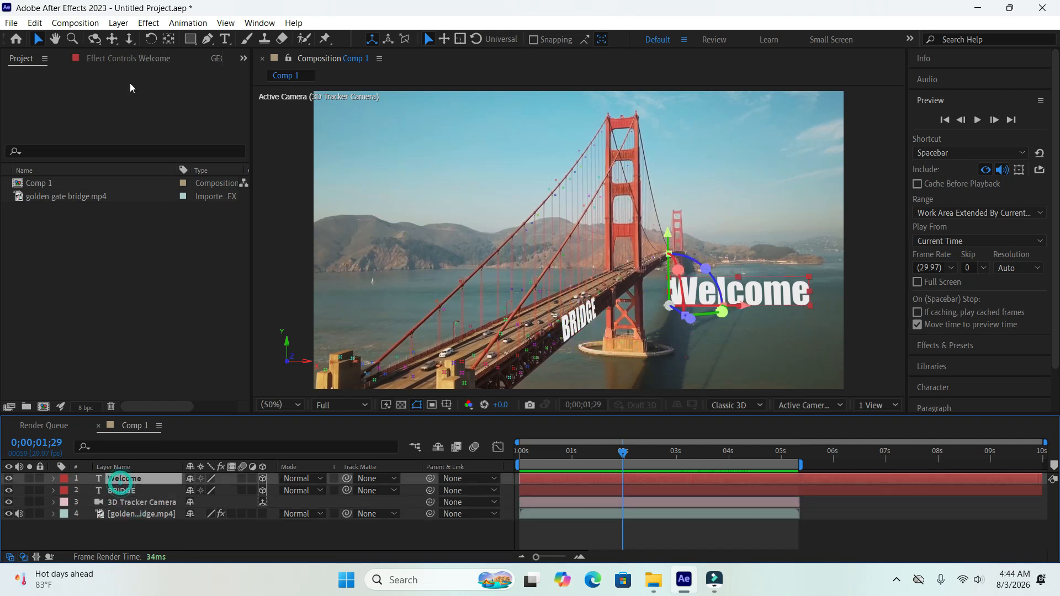
left_click(130, 62)
left_click(127, 502)
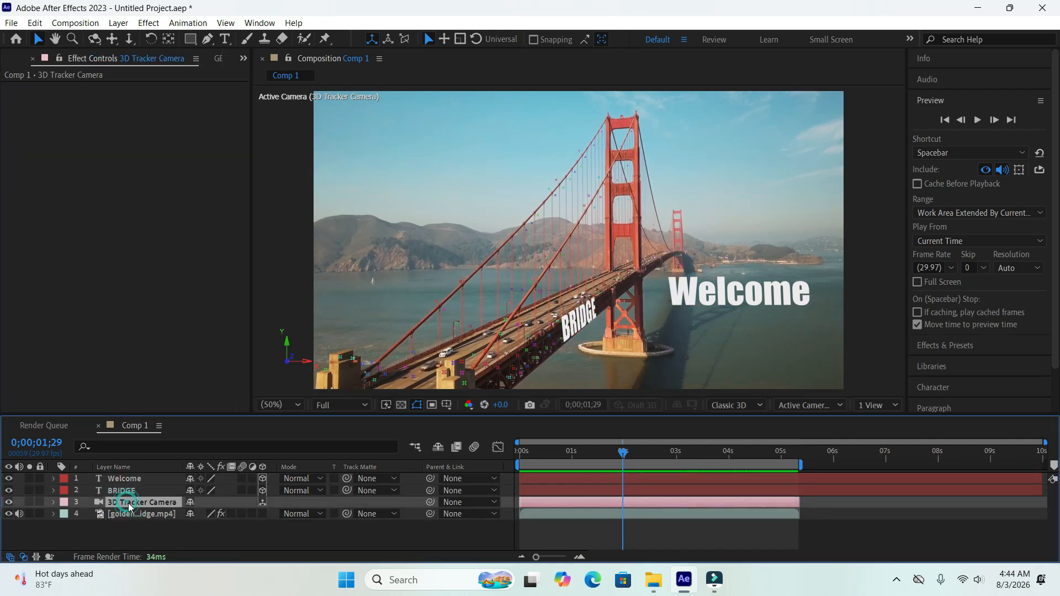
left_click(132, 515)
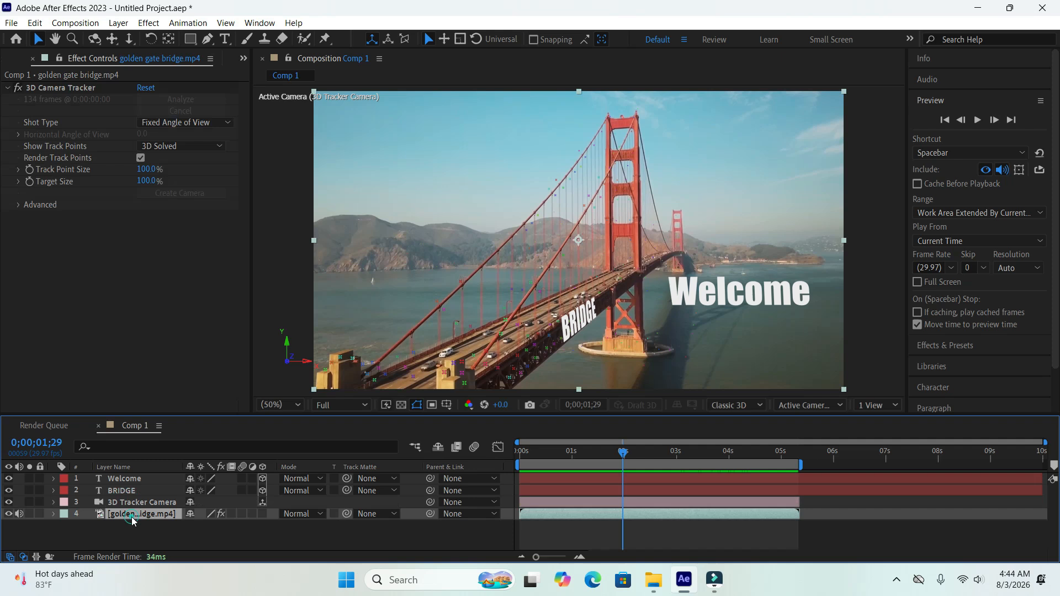
left_click(141, 158)
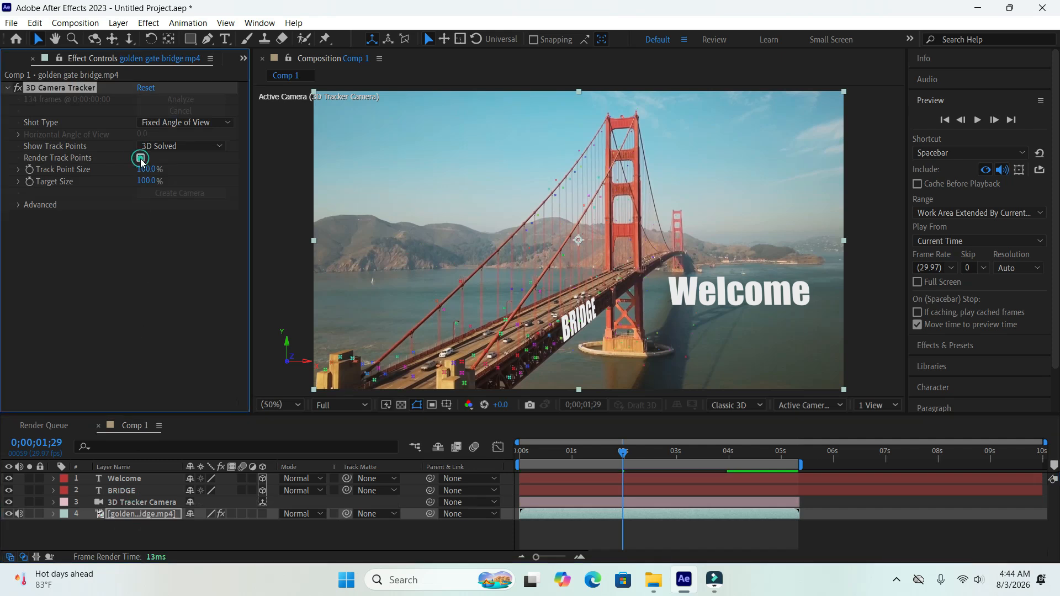
left_click(145, 228)
left_click(325, 535)
Step: Preview the composition without the track points, stop playback, and park the playhead at 0;00;02;26
left_click(978, 121)
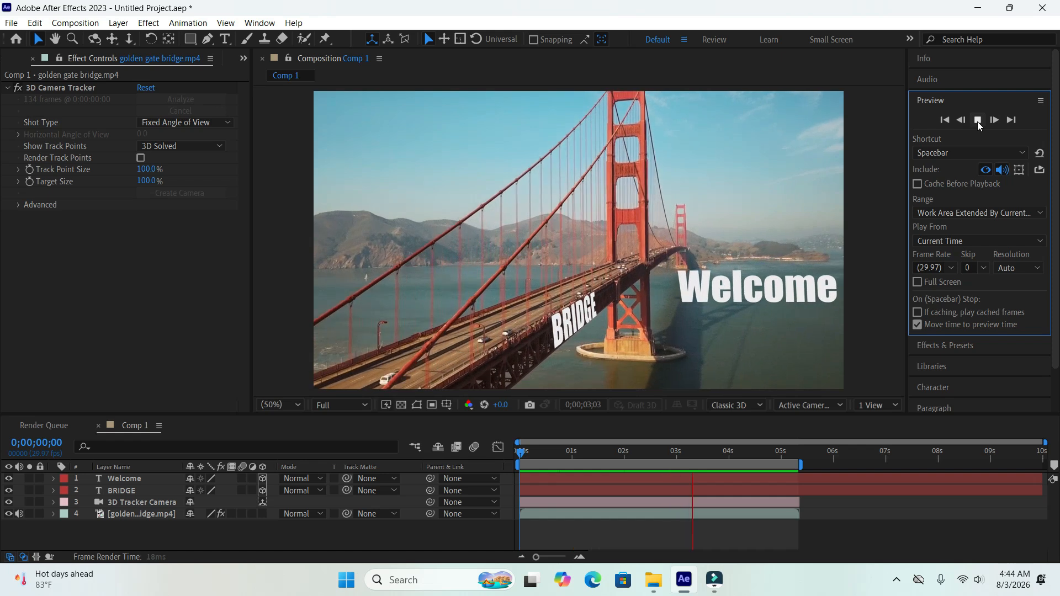
left_click(978, 125)
left_click_drag(706, 460, 670, 460)
Step: Search the effects for "fill" and apply the Fill effect to the Welcome layer
left_click(136, 479)
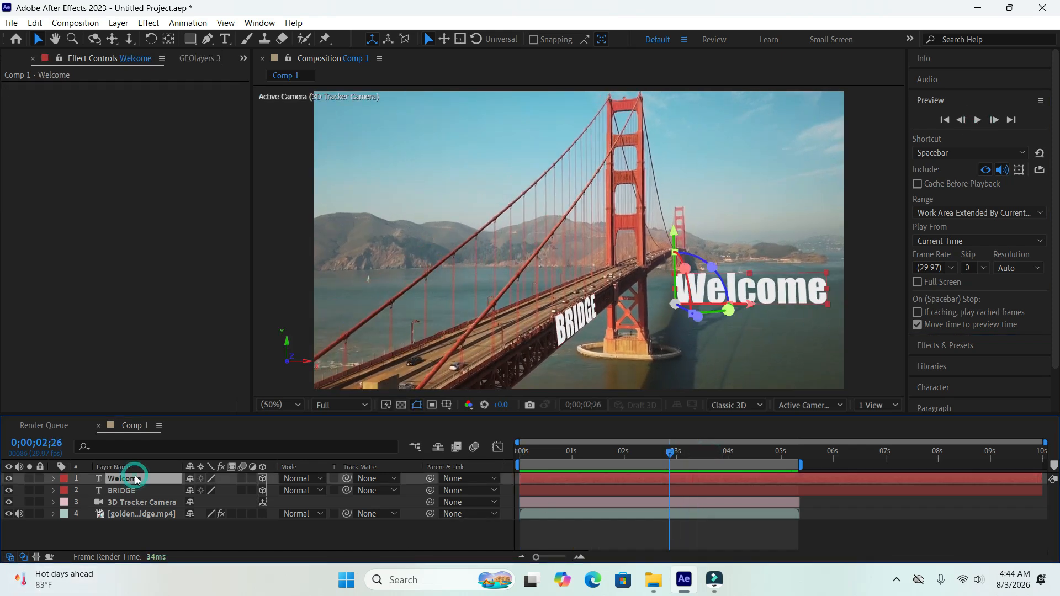
left_click(259, 23)
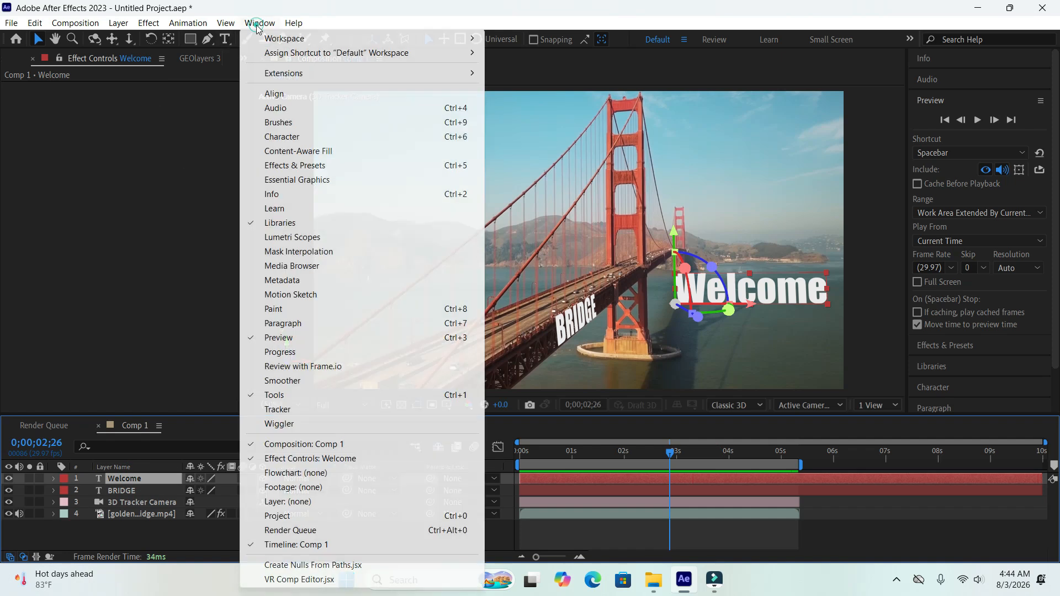
left_click(296, 166)
left_click(997, 136)
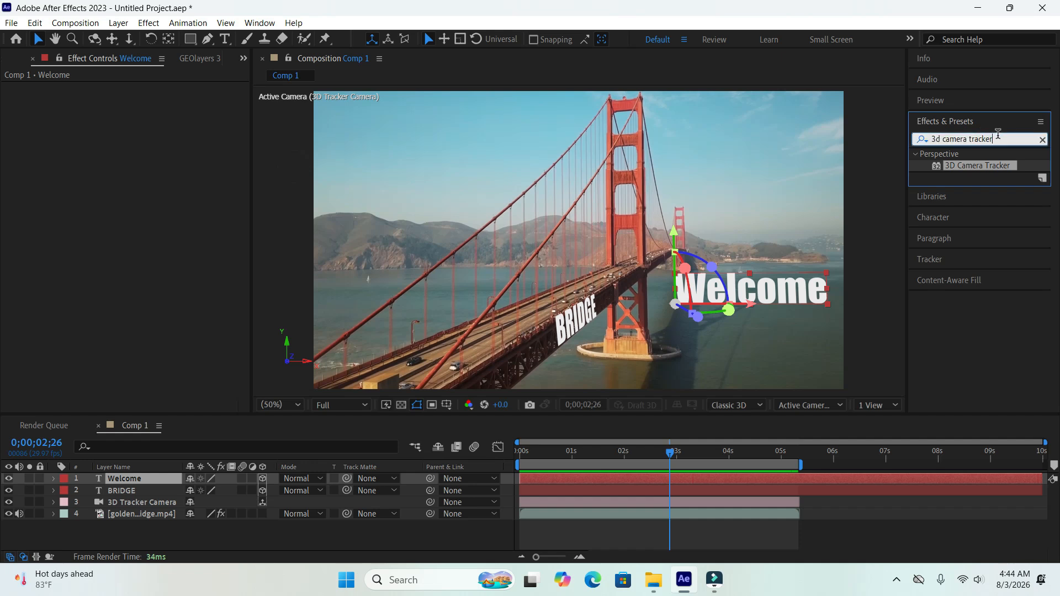
type("fill")
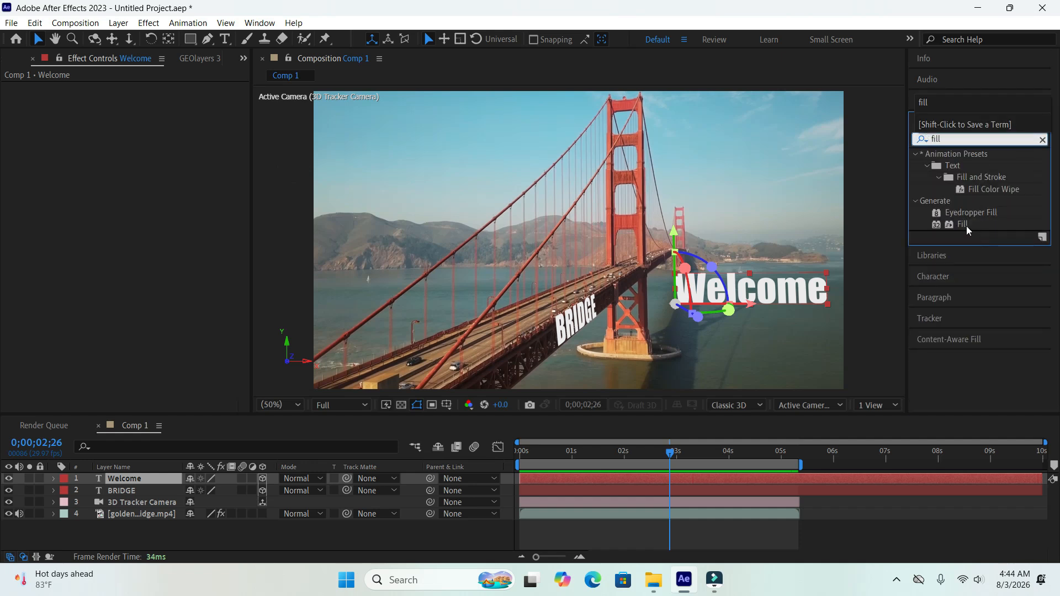
double_click(965, 225)
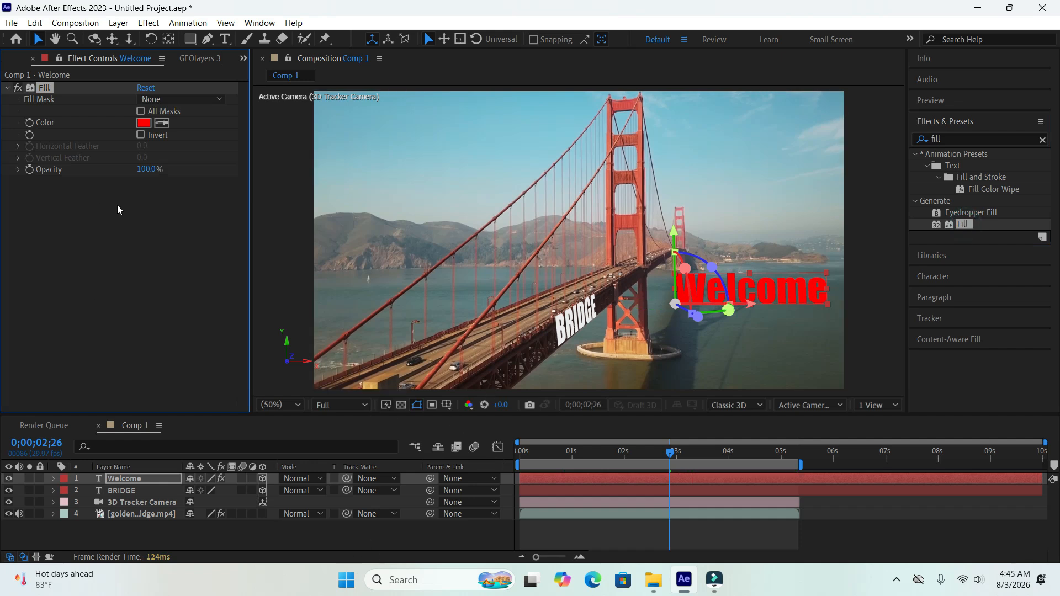
Step: Set the Welcome layer's Fill color to a dark red, confirm it, and deselect the layer
left_click(145, 123)
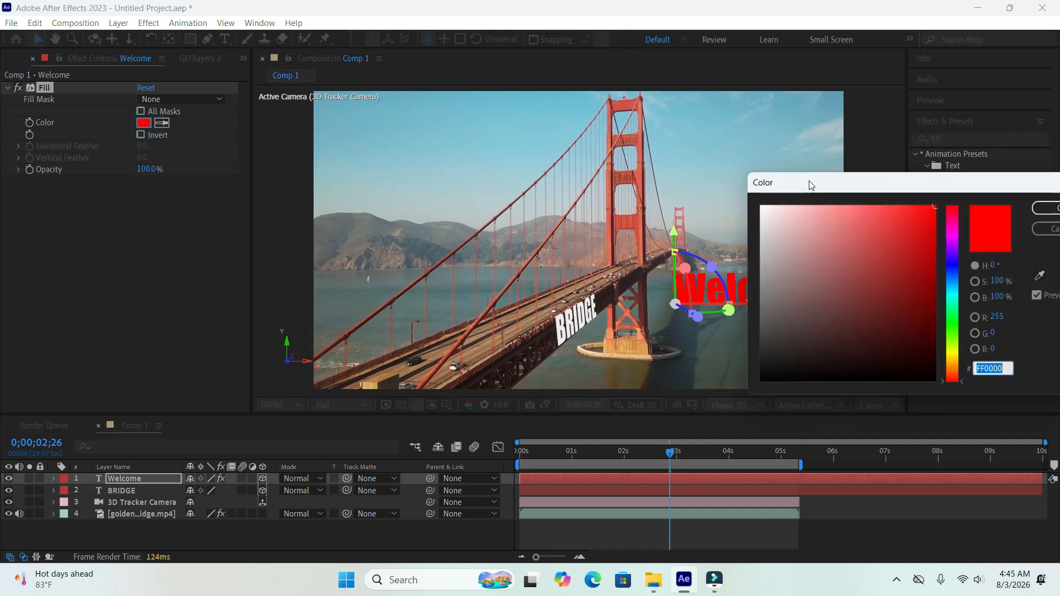
left_click_drag(811, 185, 881, 173)
left_click(997, 249)
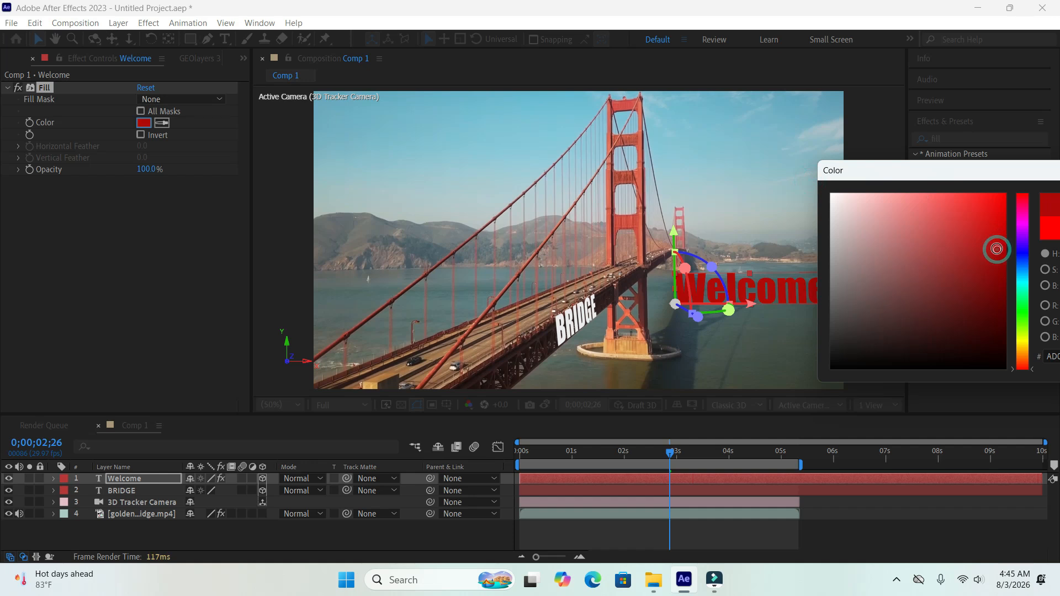
left_click_drag(980, 183, 368, 214)
left_click(523, 227)
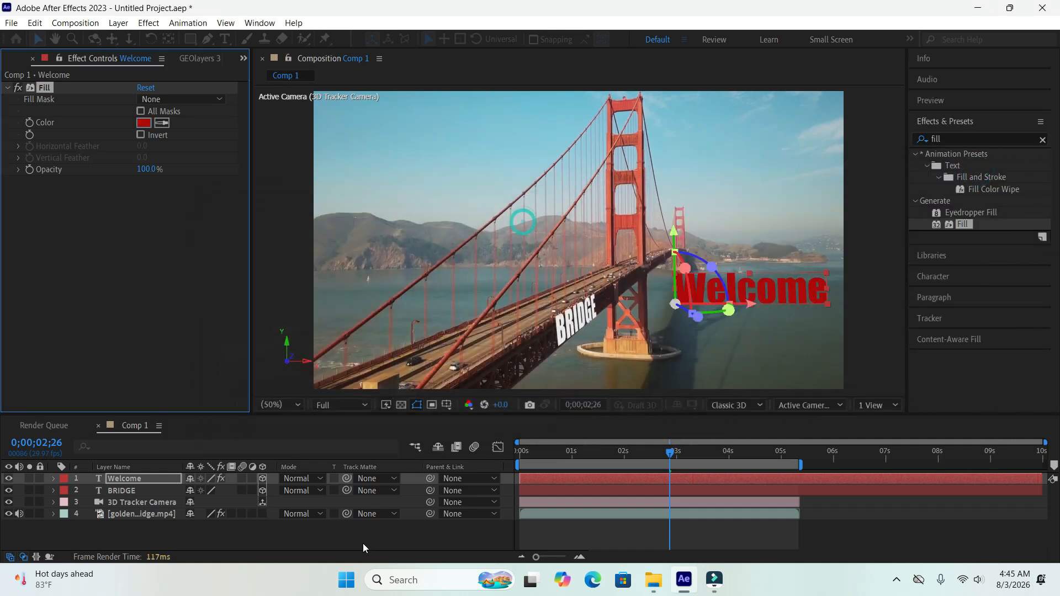
left_click(364, 541)
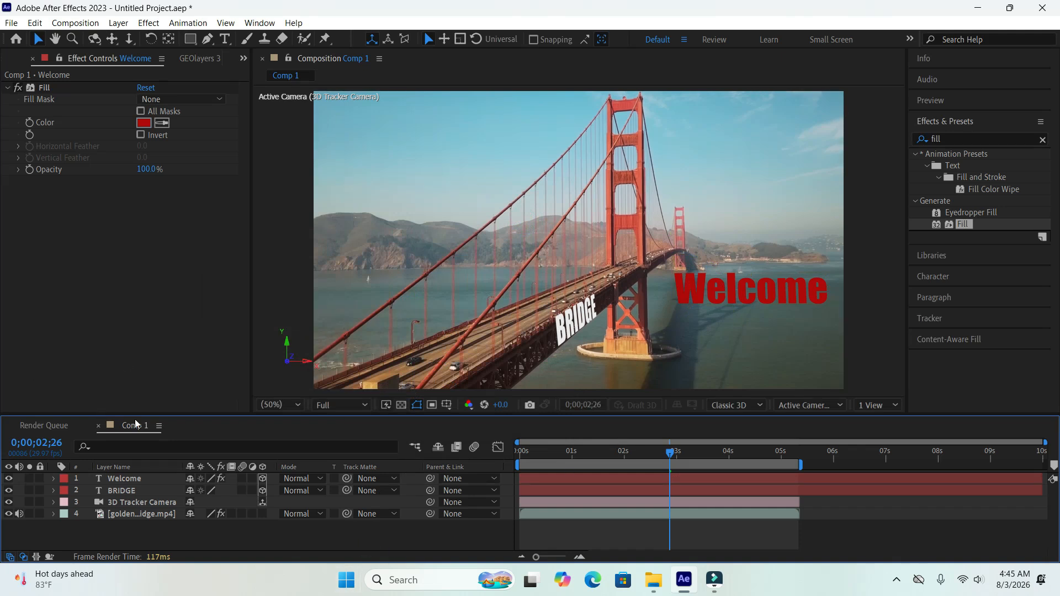
Step: Try green shades for the Welcome layer's Fill color, and confirm bright yellow EEF306
left_click(124, 479)
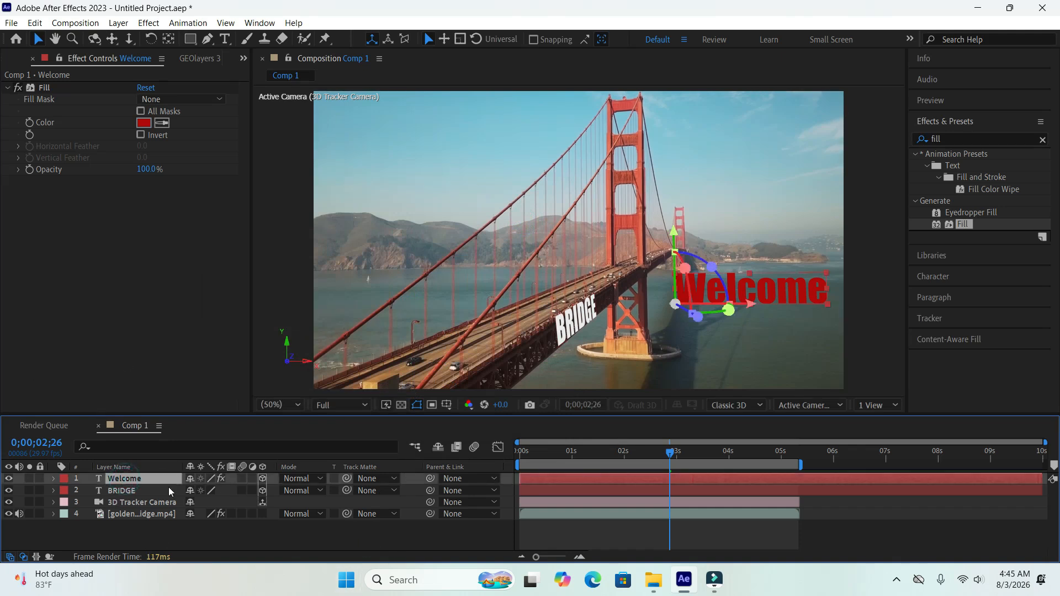
left_click(144, 122)
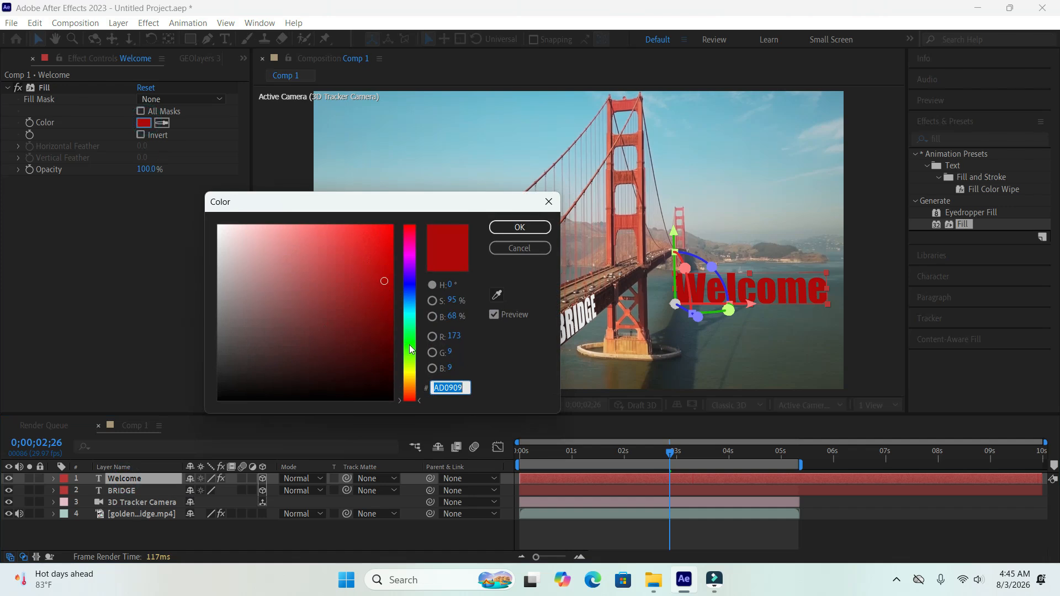
left_click(412, 353)
left_click(379, 322)
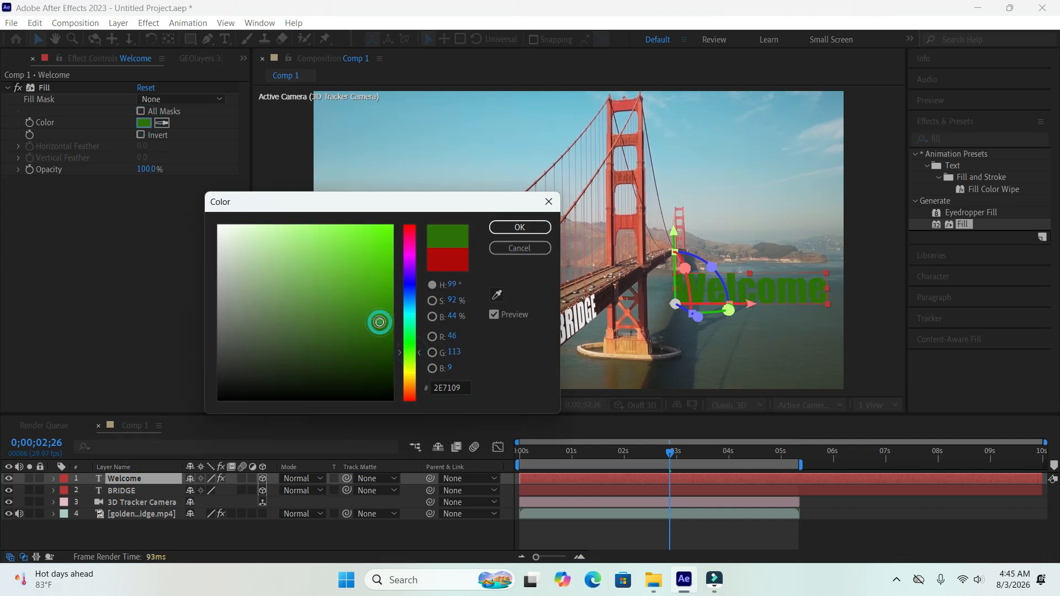
left_click(385, 275)
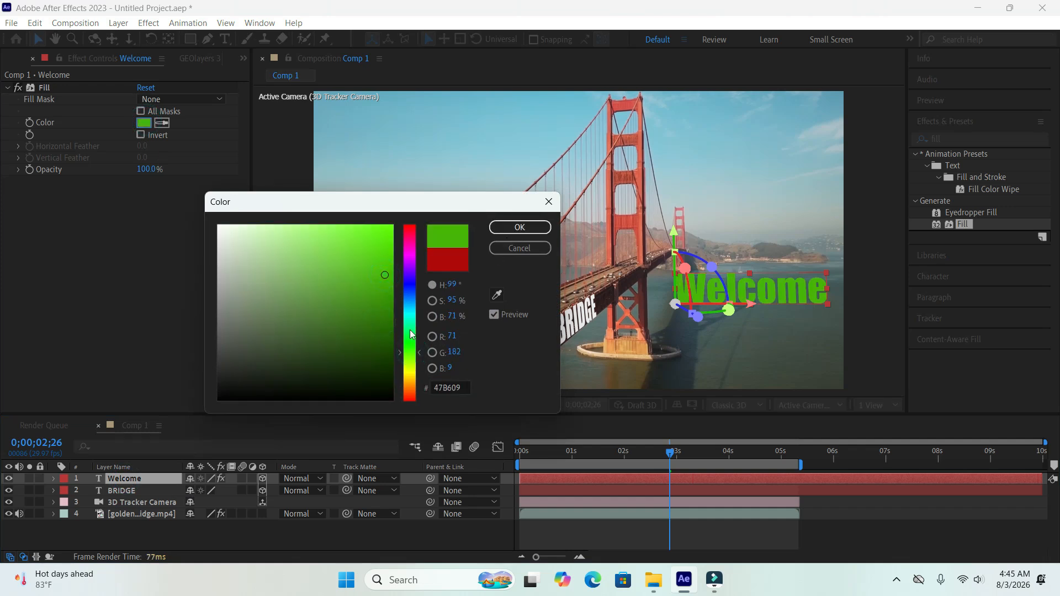
left_click(411, 370)
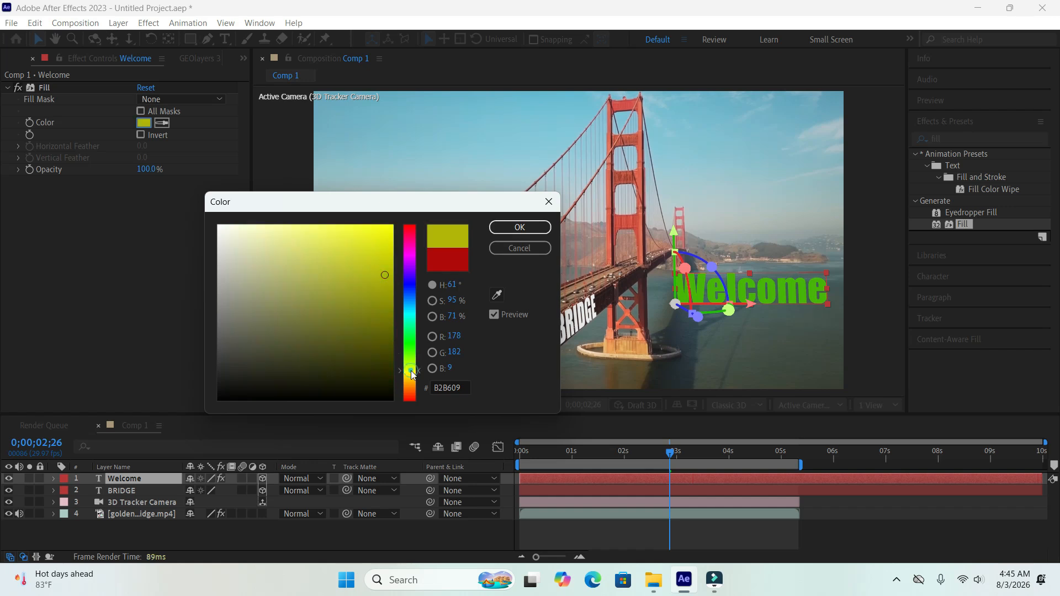
left_click(387, 305)
left_click(389, 232)
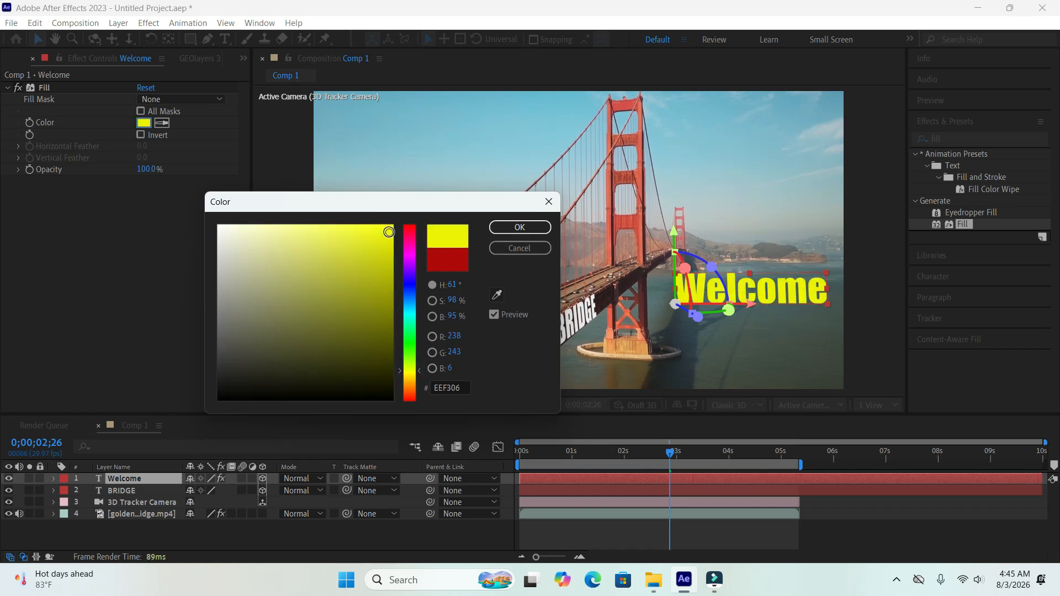
left_click(508, 228)
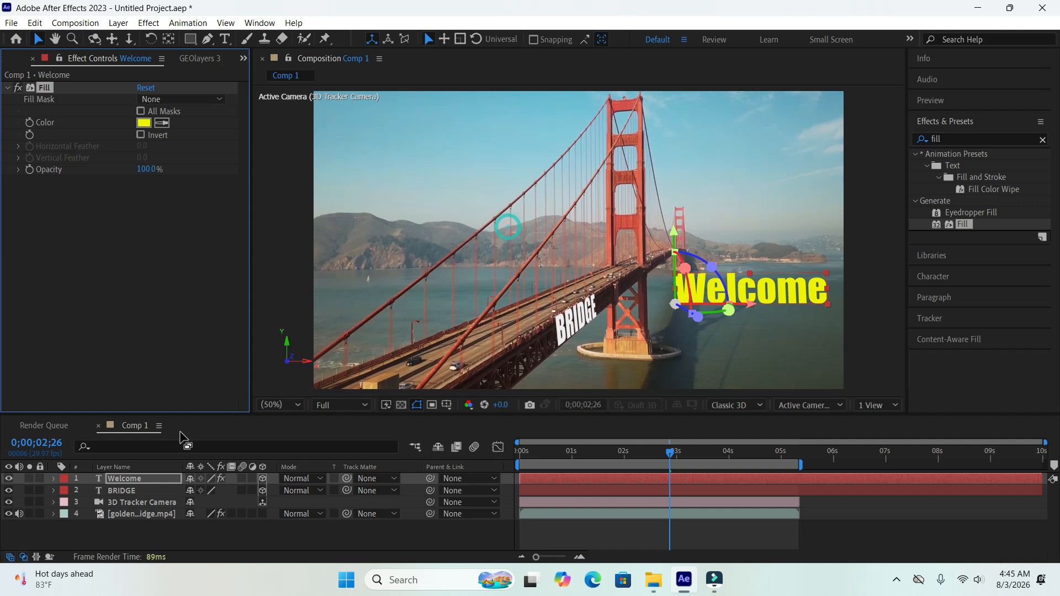
Step: Turn the Welcome layer's Fill effect off and back on to compare the text with and without it
left_click(151, 476)
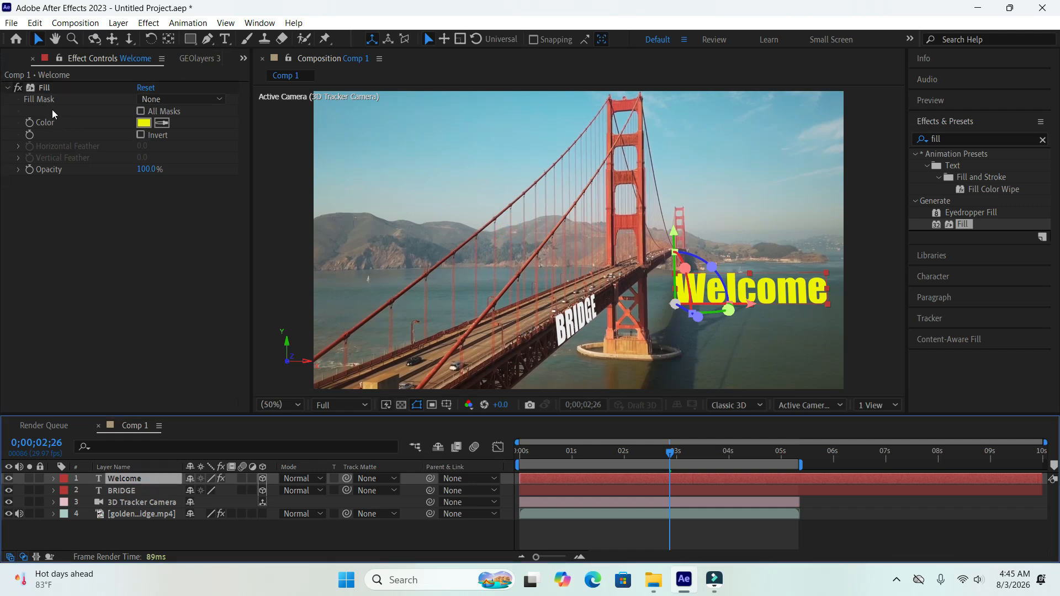
left_click(45, 89)
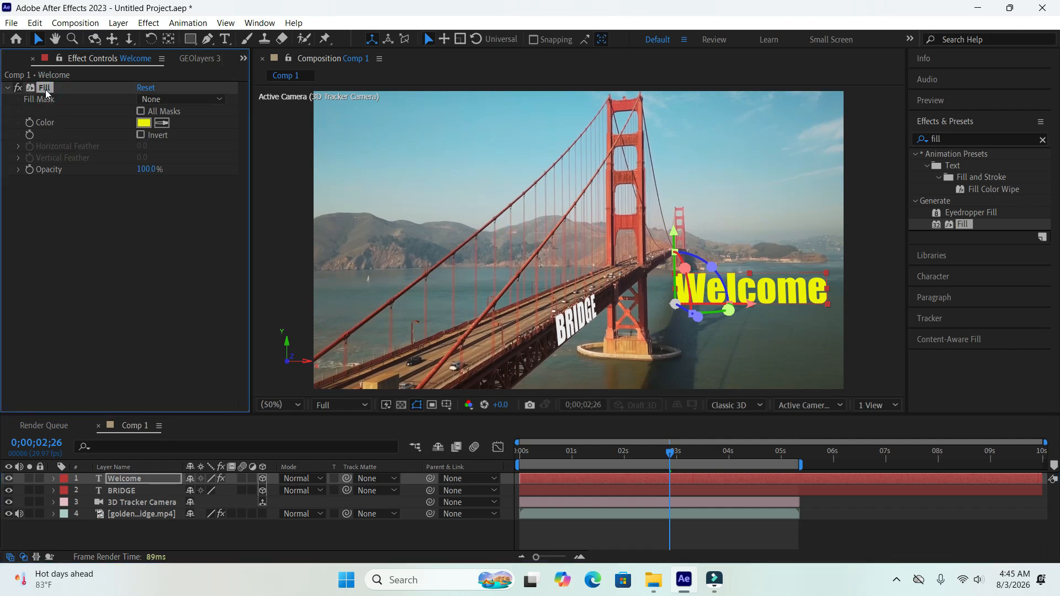
left_click(18, 88)
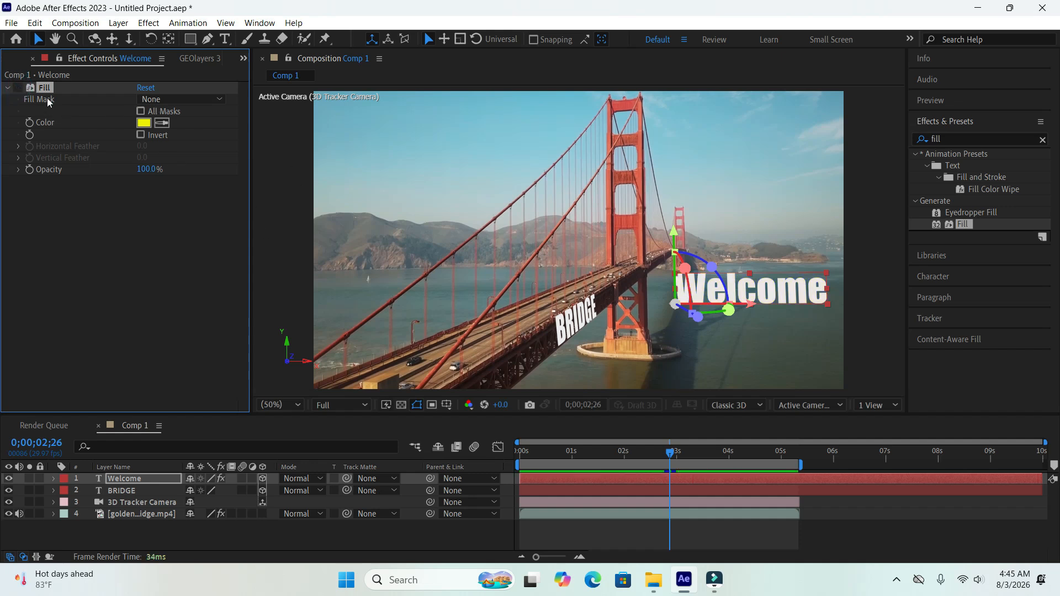
left_click(17, 88)
Step: Set the Welcome layer's Fill color to white FFFFFF, confirm it, and deselect the layer
left_click(144, 123)
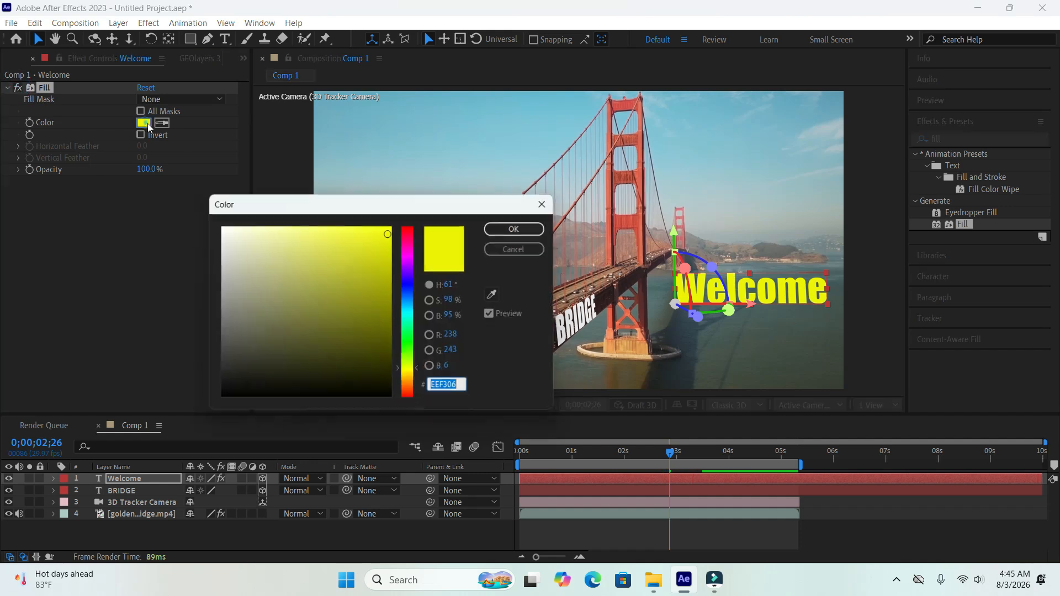
left_click(219, 228)
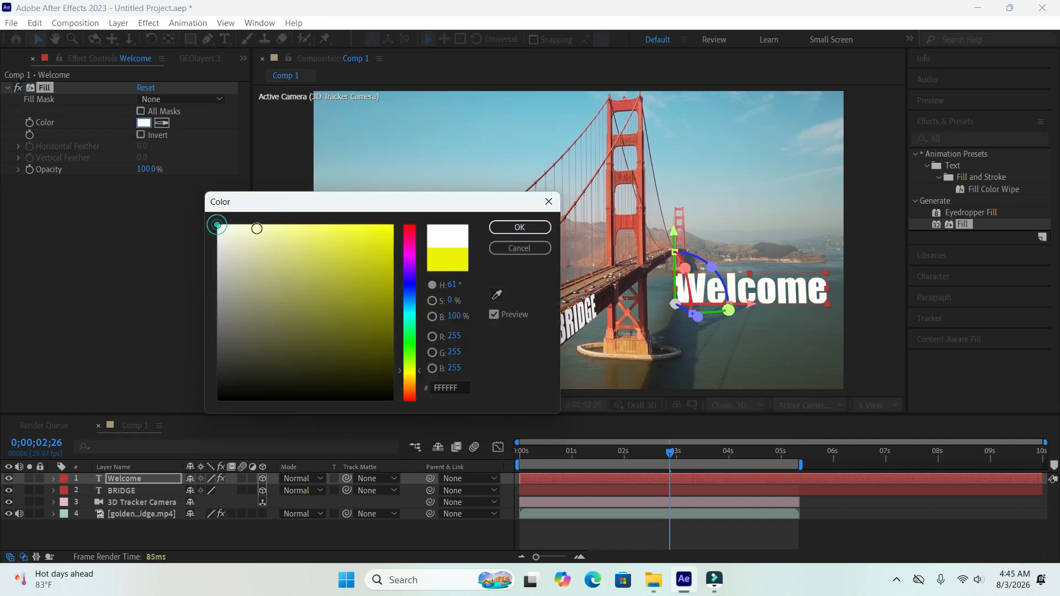
left_click(520, 227)
left_click(346, 527)
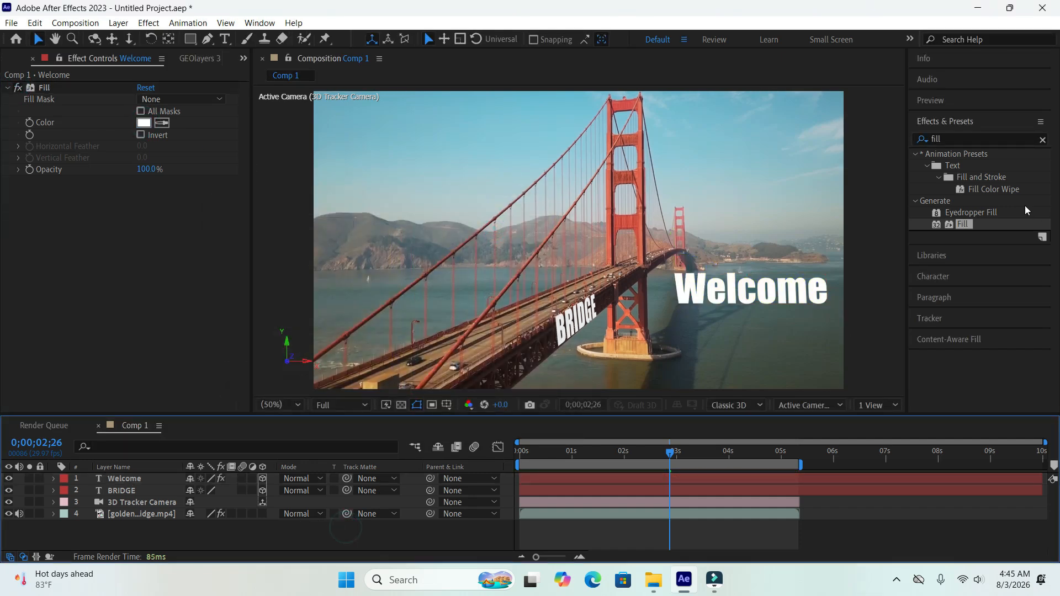
Step: Play a preview of the composition to check both tracked texts, and stop playback
left_click(935, 99)
left_click(982, 122)
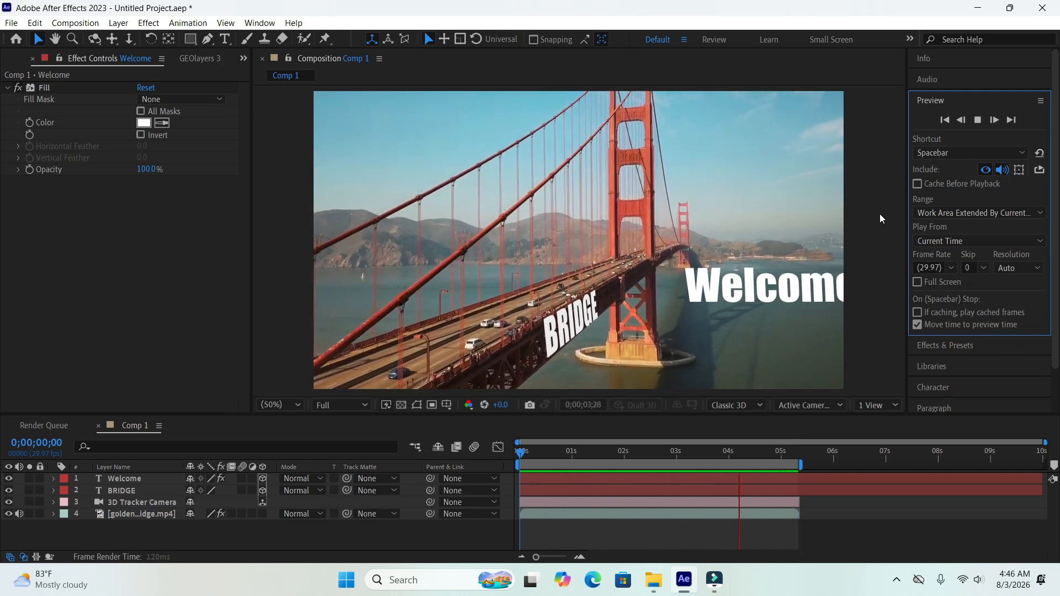
left_click(978, 119)
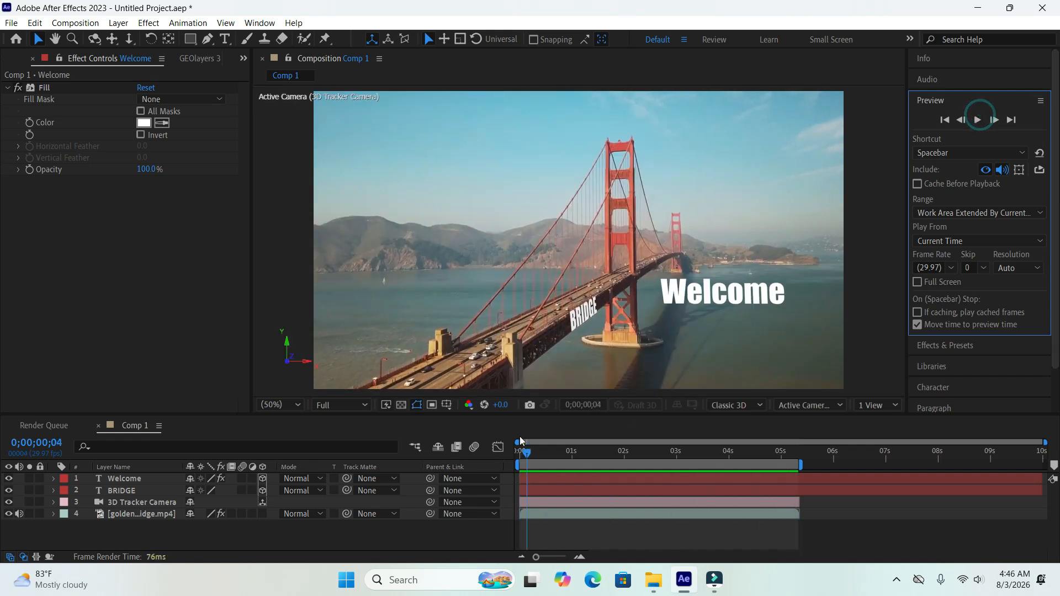